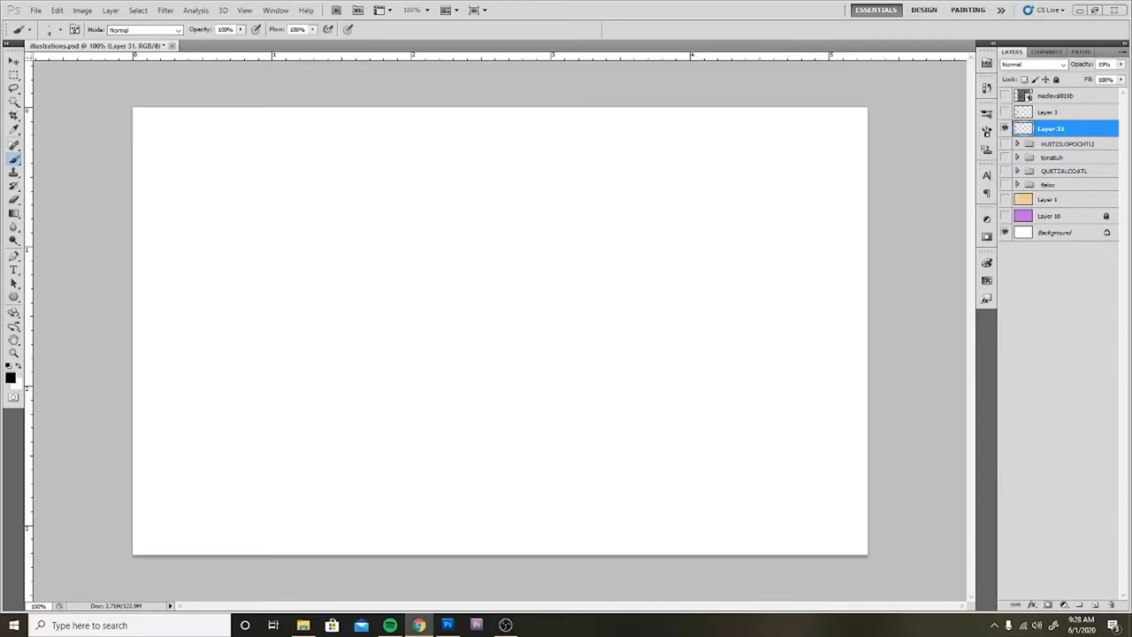
# - Sketch the eye arc, the loop left of the eye and the leaf-shaped nose
pyautogui.scroll(3, 614, 230)
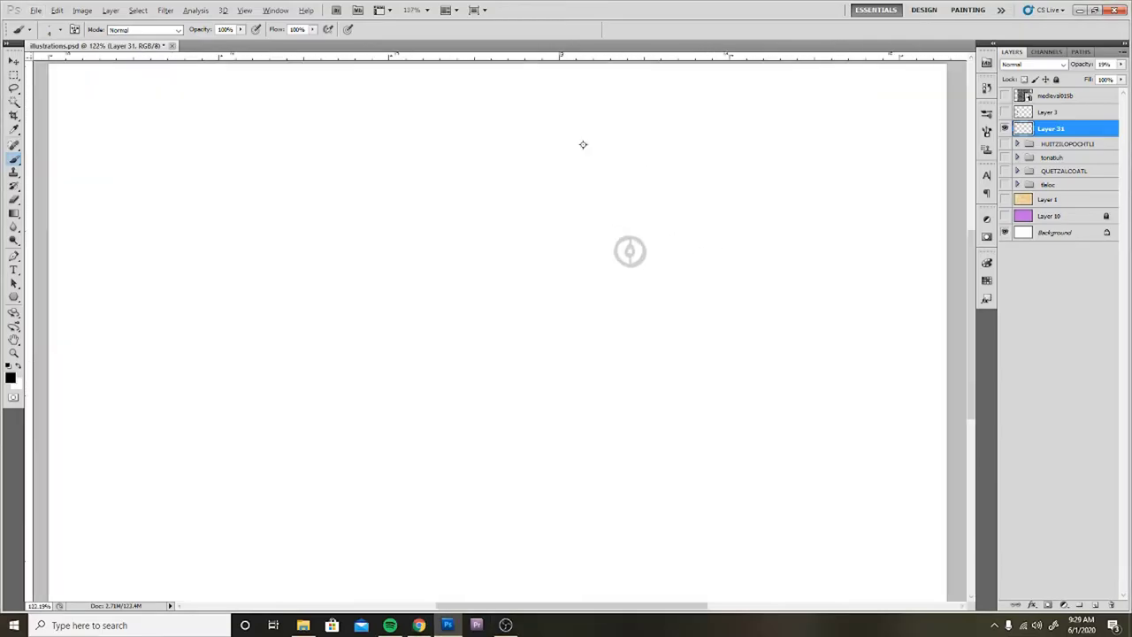
pyautogui.scroll(1, 586, 268)
pyautogui.moveTo(596, 307); pyautogui.dragTo(646, 306)
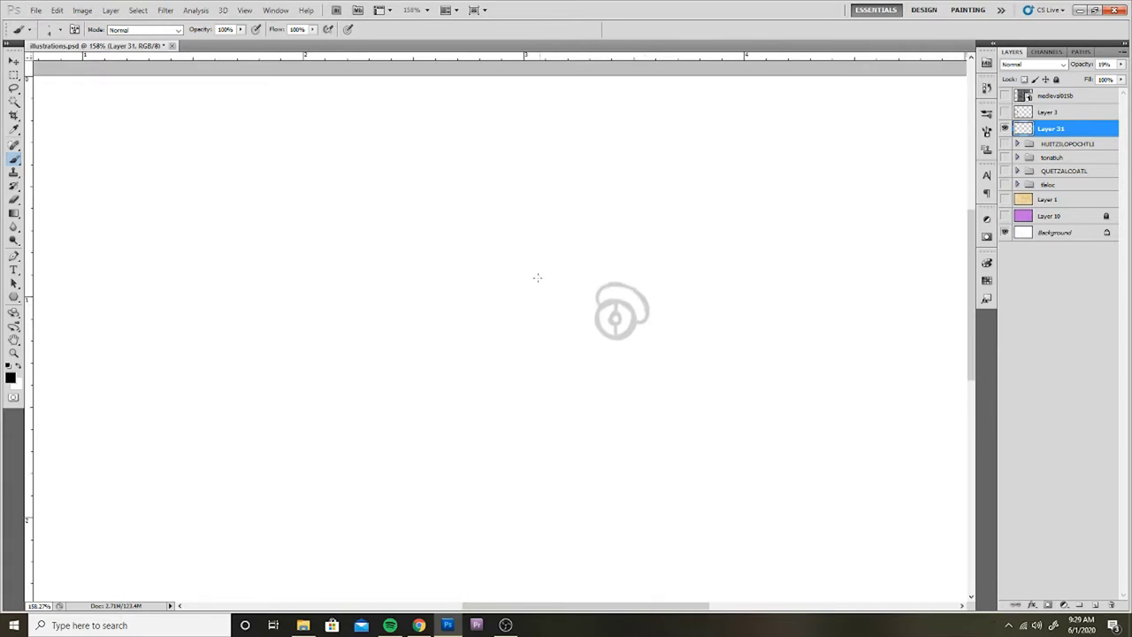
pyautogui.scroll(1, 537, 278)
pyautogui.moveTo(563, 356)
pyautogui.mouseDown()
pyautogui.moveTo(597, 322)
pyautogui.moveTo(530, 327)
pyautogui.moveTo(522, 357)
pyautogui.mouseUp()
pyautogui.scroll(1, 562, 382)
pyautogui.moveTo(562, 408); pyautogui.dragTo(690, 451)
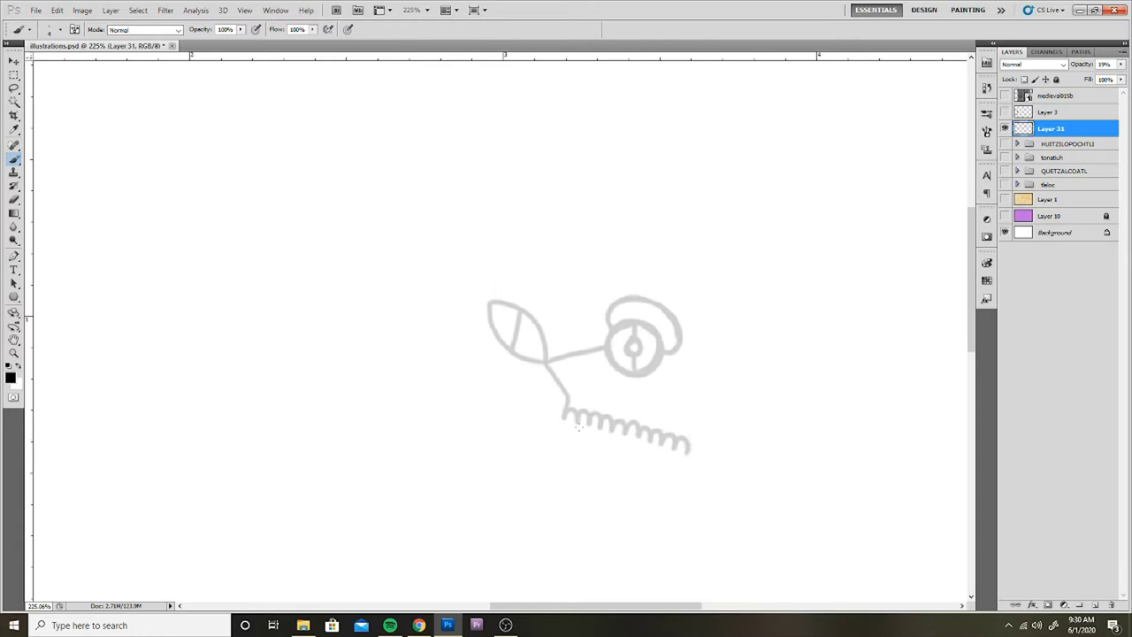
# - Add the jaw curl, the lower jaw, a spiral above the eye and a tongue
pyautogui.moveTo(578, 427); pyautogui.dragTo(527, 388)
pyautogui.moveTo(638, 412)
pyautogui.mouseDown()
pyautogui.moveTo(660, 406)
pyautogui.moveTo(529, 480)
pyautogui.moveTo(489, 416)
pyautogui.moveTo(566, 434)
pyautogui.moveTo(601, 415)
pyautogui.moveTo(640, 354)
pyautogui.mouseUp()
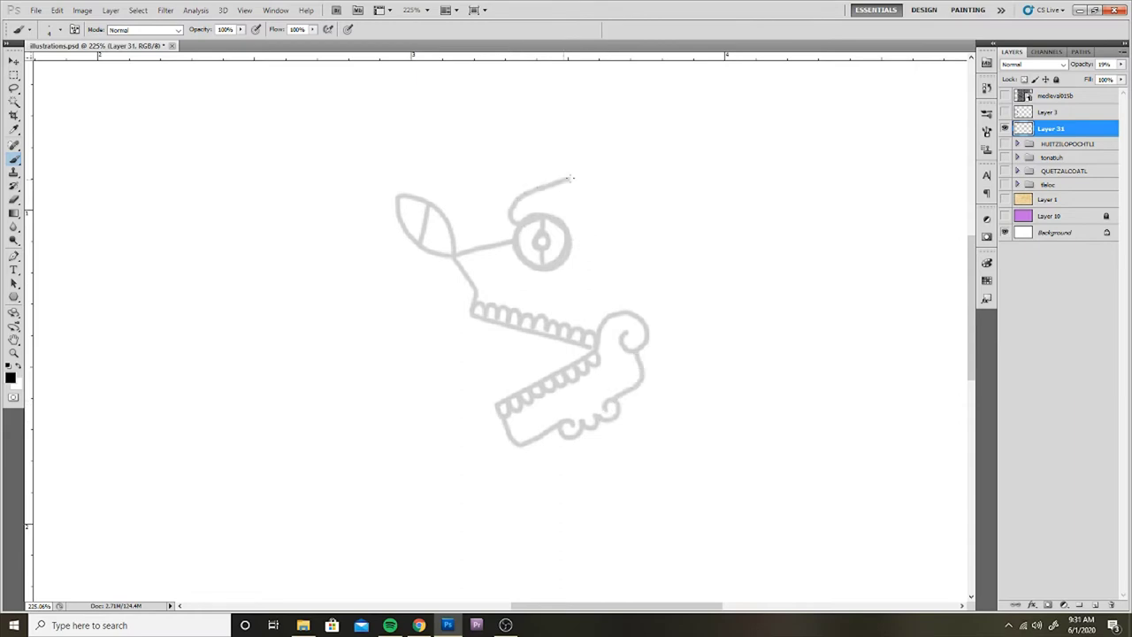
pyautogui.moveTo(509, 223)
pyautogui.mouseDown()
pyautogui.moveTo(575, 177)
pyautogui.moveTo(552, 157)
pyautogui.mouseUp()
pyautogui.moveTo(539, 211); pyautogui.dragTo(587, 158)
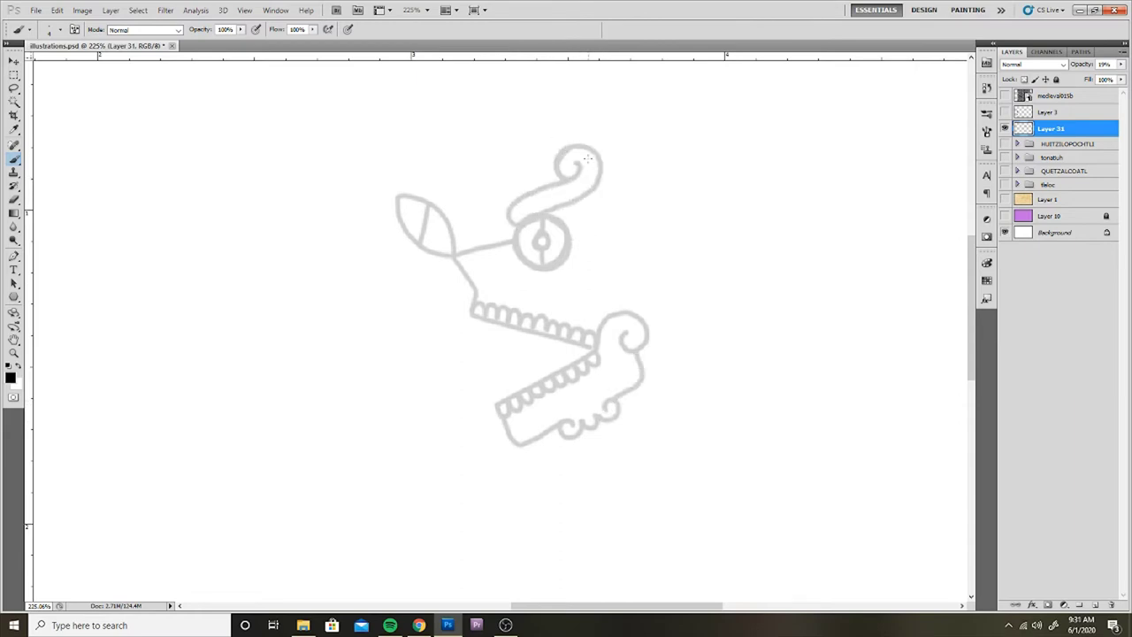
pyautogui.moveTo(478, 364); pyautogui.dragTo(597, 352)
# - Outline the cranium and draw a fingered hand below the skull, then fit the page
pyautogui.scroll(-3, 651, 300)
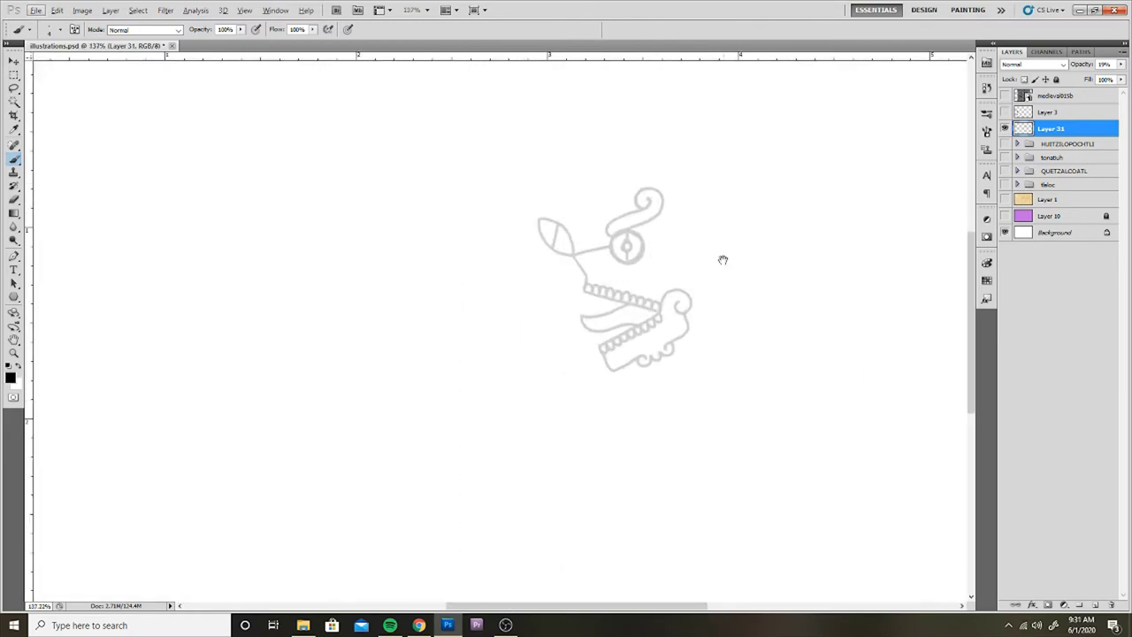
pyautogui.moveTo(622, 261)
pyautogui.mouseDown()
pyautogui.moveTo(771, 322)
pyautogui.moveTo(691, 363)
pyautogui.mouseUp()
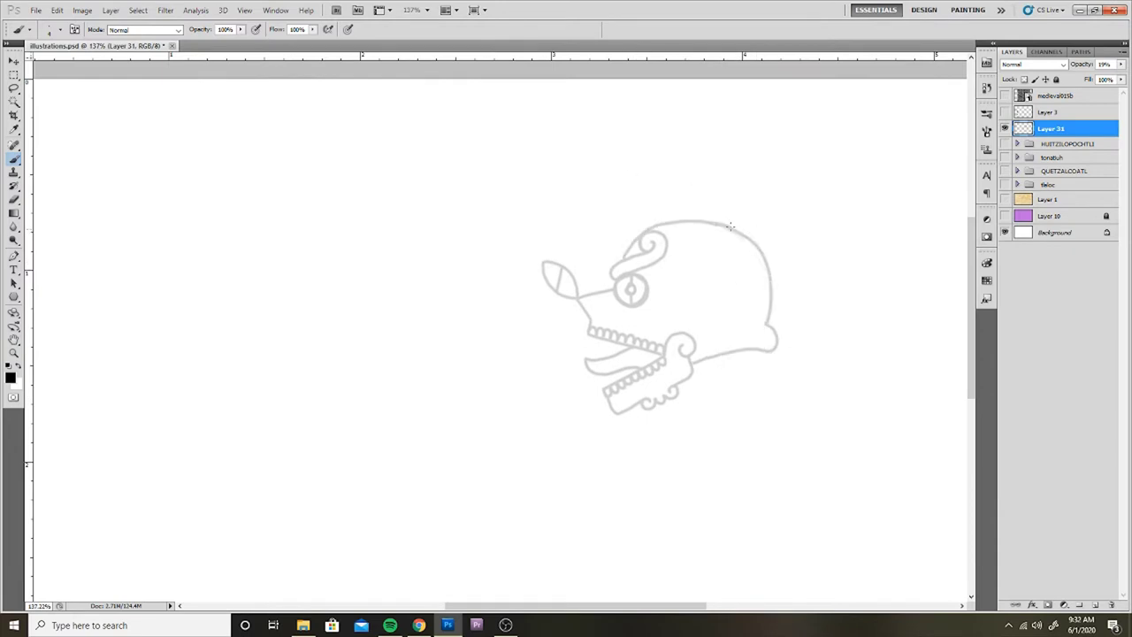
pyautogui.moveTo(744, 314)
pyautogui.mouseDown()
pyautogui.moveTo(723, 312)
pyautogui.moveTo(738, 342)
pyautogui.mouseUp()
pyautogui.moveTo(767, 397)
pyautogui.mouseDown()
pyautogui.moveTo(729, 375)
pyautogui.moveTo(718, 408)
pyautogui.mouseUp()
pyautogui.moveTo(723, 380)
pyautogui.mouseDown()
pyautogui.moveTo(707, 419)
pyautogui.moveTo(681, 414)
pyautogui.mouseUp()
pyautogui.hotkey('ctrl', '0')
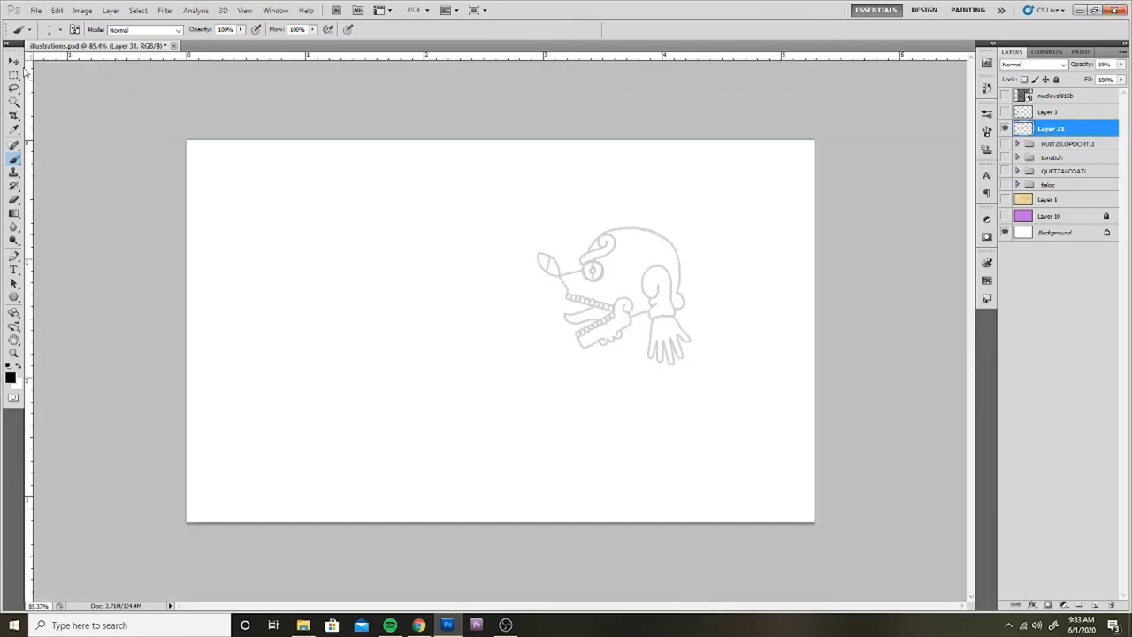
# - Move the skull sketch higher on the page and draw a scalloped sun disc
pyautogui.hotkey('ctrl', 't')
pyautogui.moveTo(619, 301); pyautogui.dragTo(619, 252)
pyautogui.press('Return')
pyautogui.scroll(3, 599, 221)
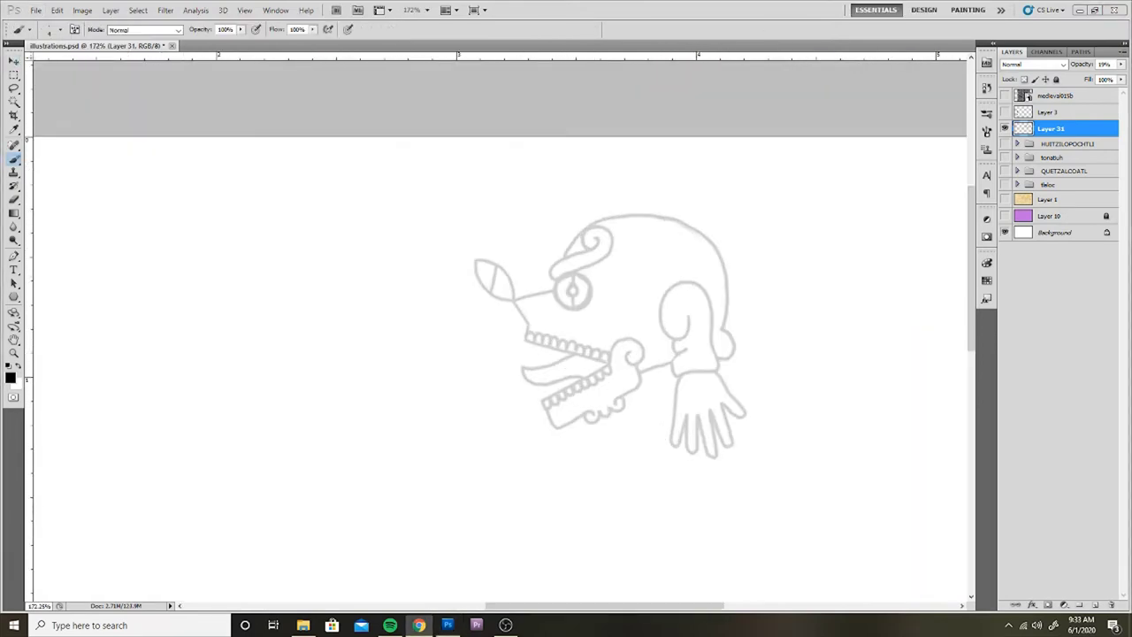
pyautogui.moveTo(669, 240)
pyautogui.mouseDown()
pyautogui.moveTo(694, 270)
pyautogui.moveTo(694, 237)
pyautogui.mouseUp()
# - Try strokes under the jaw and undo them along with the earlier body outline
pyautogui.scroll(-2, 584, 194)
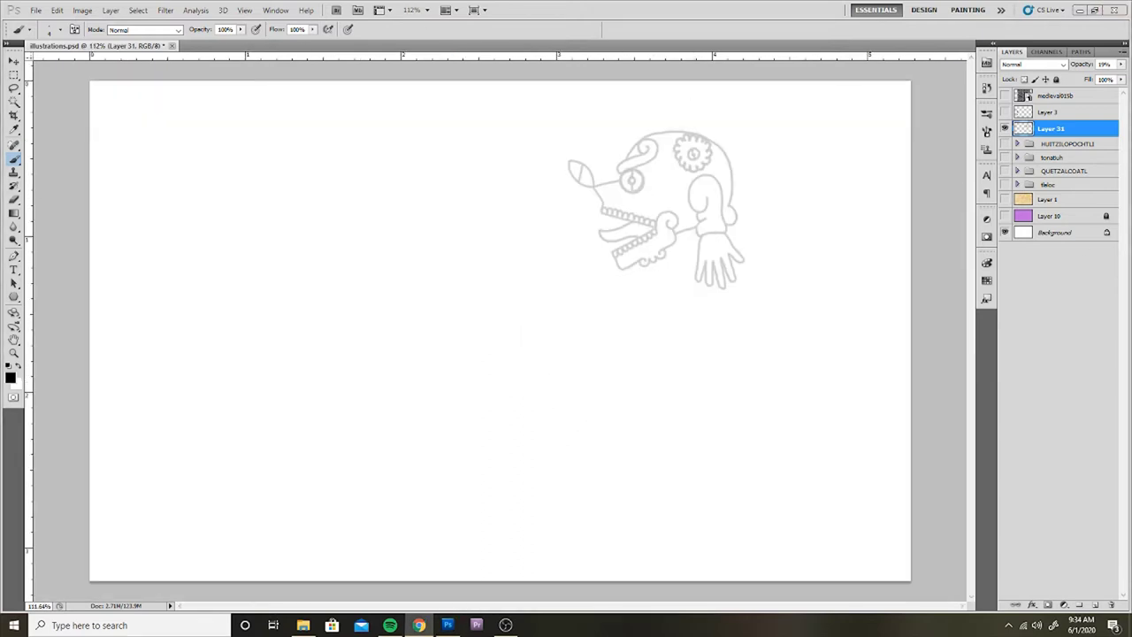
pyautogui.scroll(2, 646, 199)
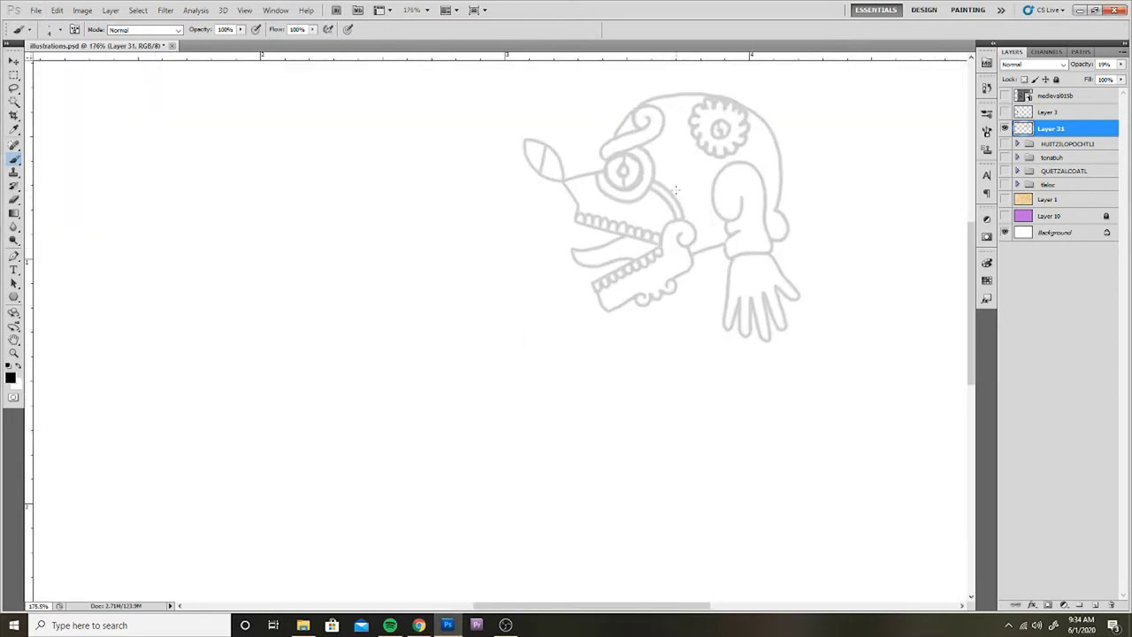
pyautogui.scroll(-2, 676, 190)
pyautogui.scroll(1, 741, 182)
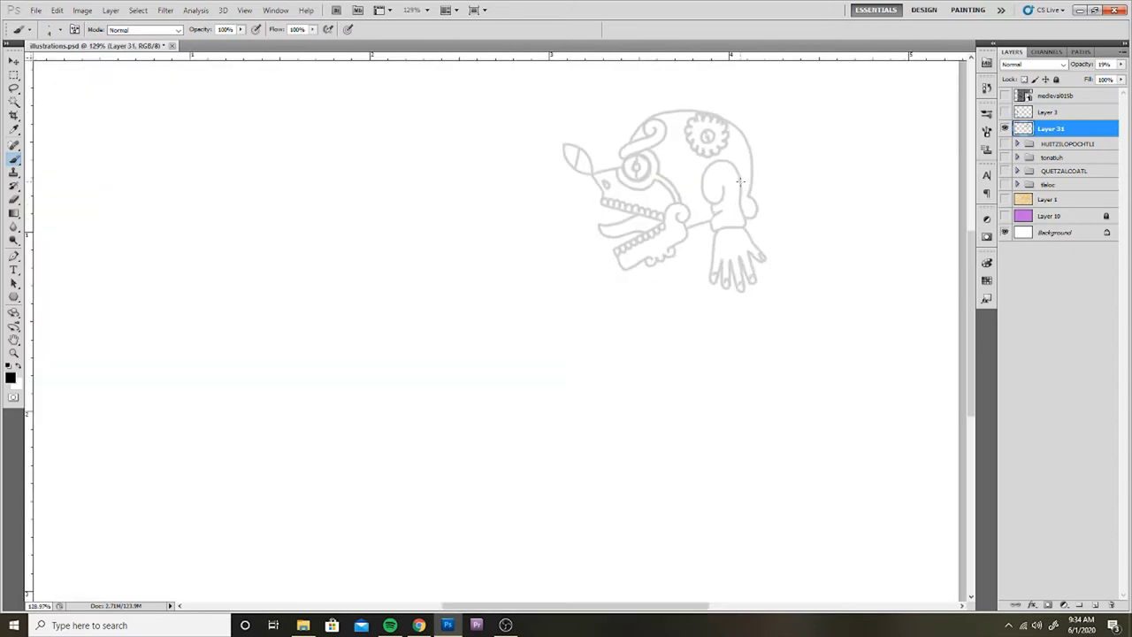
pyautogui.scroll(1, 741, 181)
pyautogui.moveTo(651, 282); pyautogui.dragTo(711, 288)
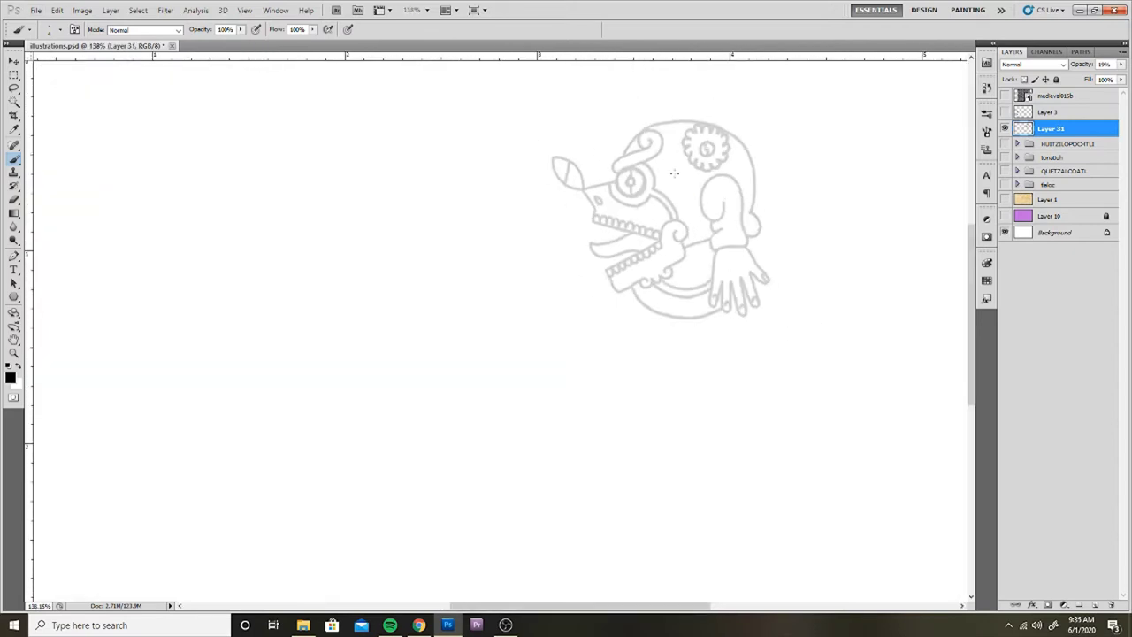
pyautogui.scroll(-5, 671, 232)
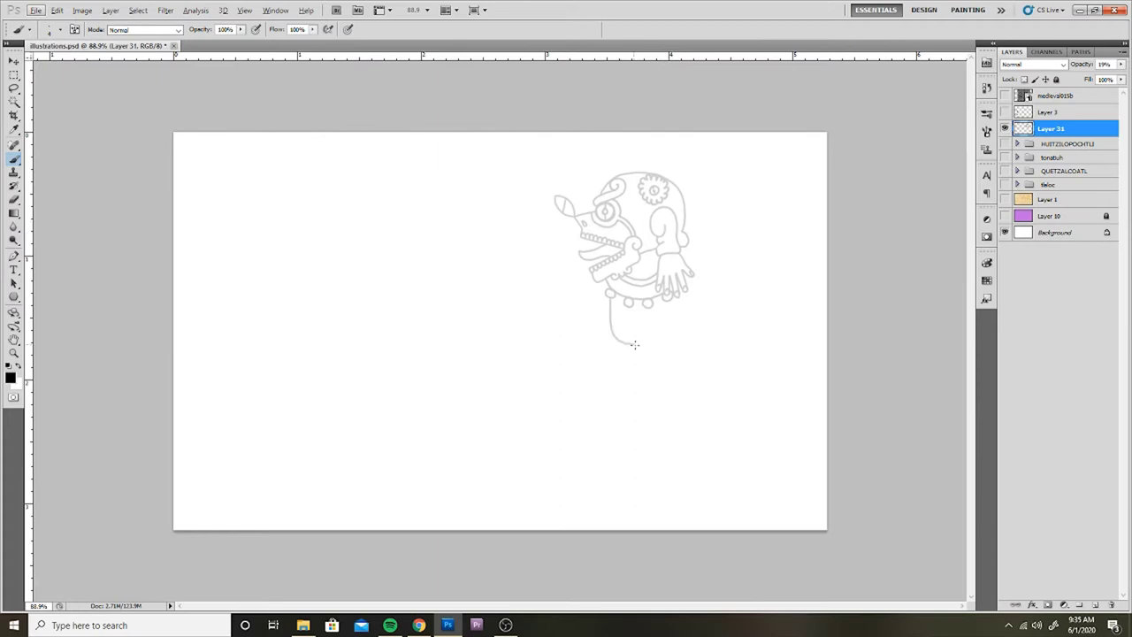
pyautogui.hotkey('ctrl', 'z')
pyautogui.moveTo(601, 316)
pyautogui.mouseDown()
pyautogui.moveTo(667, 345)
pyautogui.moveTo(662, 337)
pyautogui.mouseUp()
pyautogui.hotkey('ctrl', 'z')
pyautogui.hotkey('ctrl', 'alt', 'z')
pyautogui.hotkey('ctrl', 'alt', 'z')
pyautogui.hotkey('ctrl', 'alt', 'z')
# - Draw the body's L-shaped line and a curved stroke in the lower body
pyautogui.scroll(3, 673, 377)
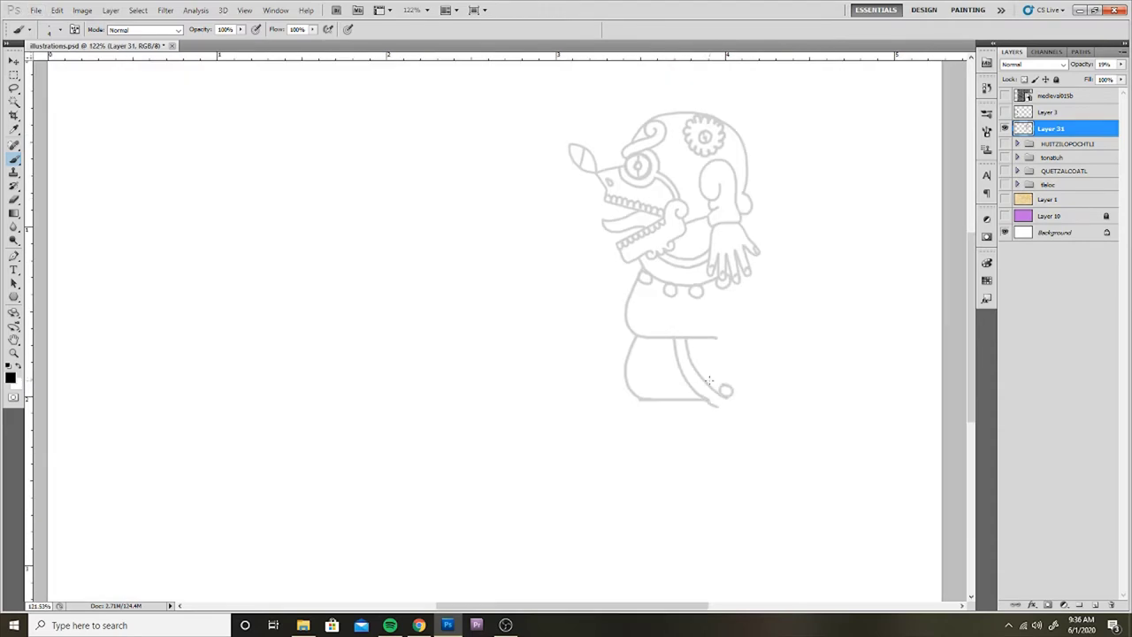
pyautogui.moveTo(656, 281); pyautogui.dragTo(715, 311)
pyautogui.moveTo(657, 339); pyautogui.dragTo(688, 380)
pyautogui.scroll(-3, 690, 348)
pyautogui.scroll(1, 690, 348)
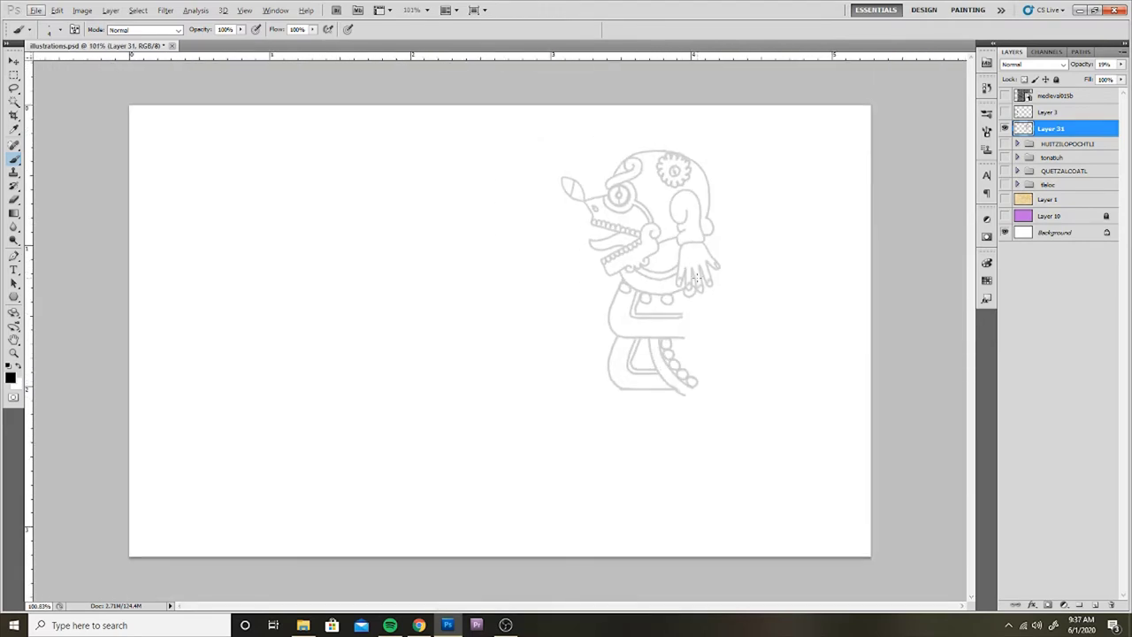
# - Draw the long cape with its right and diagonal edges, closed bottom and fringe
pyautogui.moveTo(681, 291); pyautogui.dragTo(705, 409)
pyautogui.scroll(1, 709, 402)
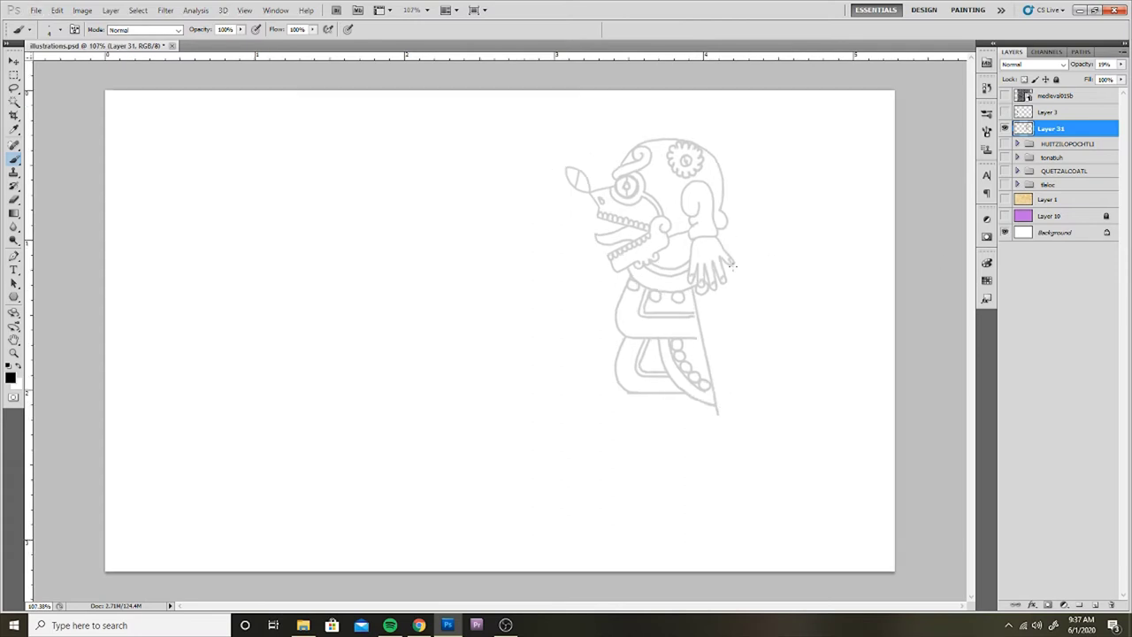
pyautogui.moveTo(727, 259); pyautogui.dragTo(793, 398)
pyautogui.moveTo(722, 415)
pyautogui.mouseDown()
pyautogui.moveTo(808, 444)
pyautogui.moveTo(793, 400)
pyautogui.mouseUp()
pyautogui.moveTo(718, 425)
pyautogui.mouseDown()
pyautogui.moveTo(799, 412)
pyautogui.moveTo(766, 447)
pyautogui.mouseUp()
pyautogui.moveTo(782, 416); pyautogui.dragTo(782, 444)
pyautogui.moveTo(796, 413); pyautogui.dragTo(796, 439)
pyautogui.scroll(-3, 764, 372)
pyautogui.scroll(2, 765, 372)
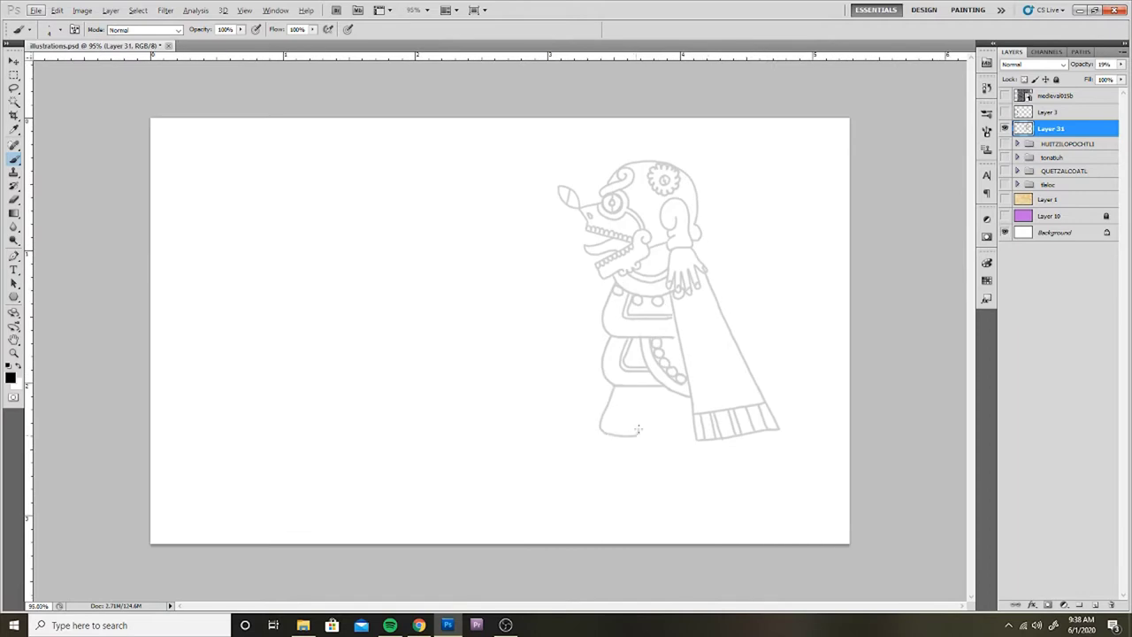
pyautogui.scroll(4, 497, 339)
# - Draw two legs with a fringed band across their bottoms
pyautogui.moveTo(644, 399); pyautogui.dragTo(621, 498)
pyautogui.moveTo(686, 402); pyautogui.dragTo(690, 501)
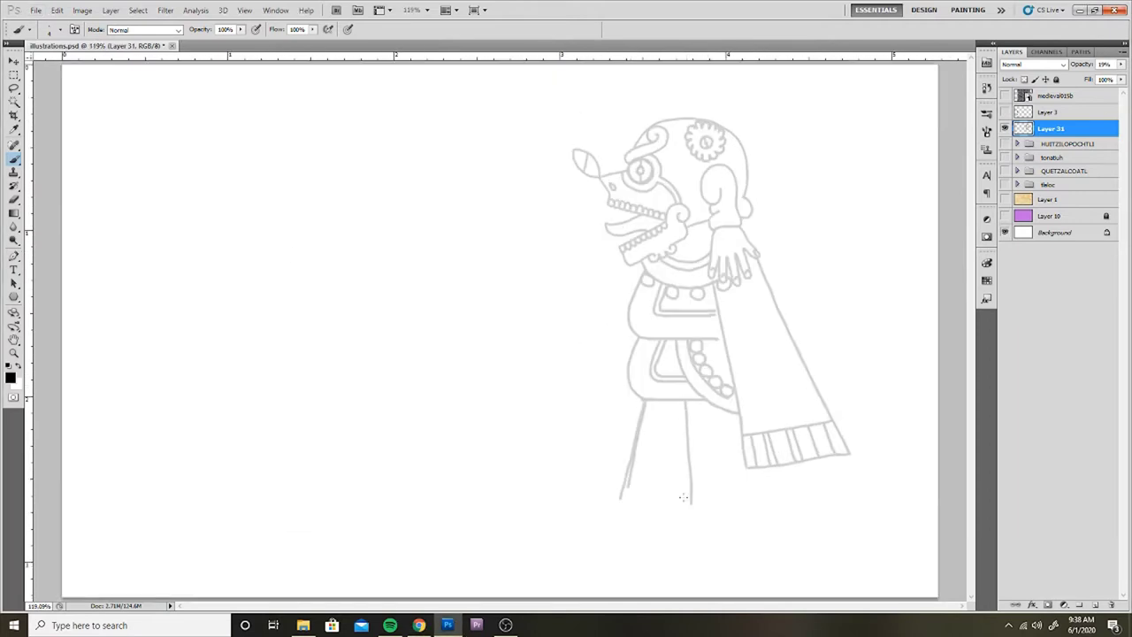
pyautogui.moveTo(622, 469); pyautogui.dragTo(690, 469)
pyautogui.moveTo(629, 470); pyautogui.dragTo(628, 497)
pyautogui.moveTo(658, 471); pyautogui.dragTo(658, 497)
pyautogui.scroll(-3, 696, 442)
pyautogui.scroll(4, 714, 354)
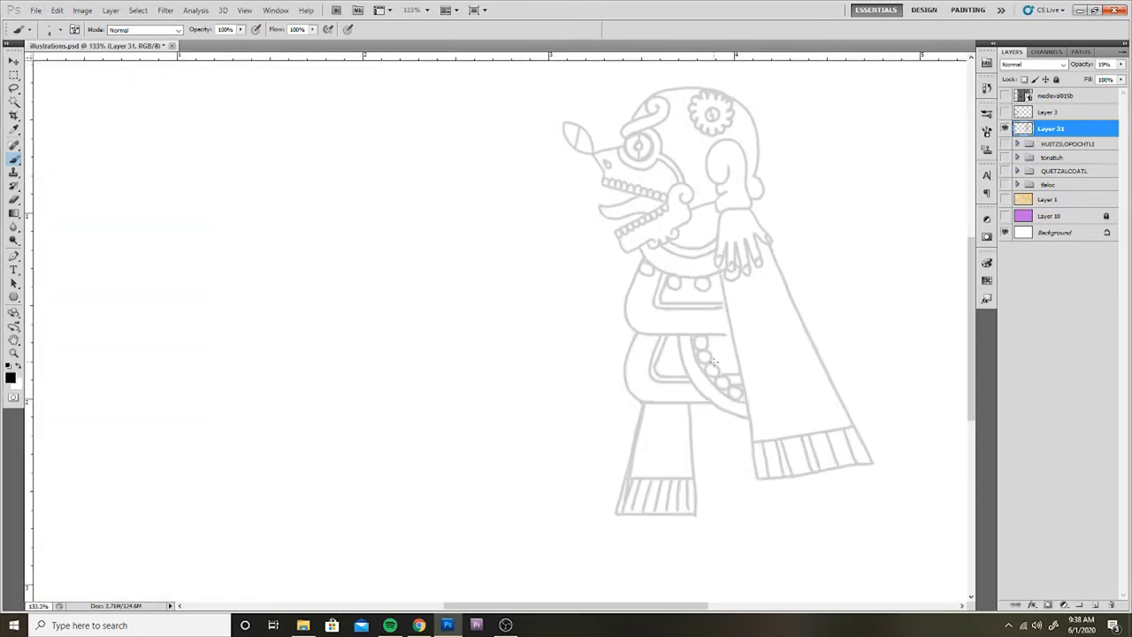
pyautogui.scroll(-1, 713, 311)
pyautogui.scroll(-2, 714, 311)
pyautogui.scroll(1, 744, 457)
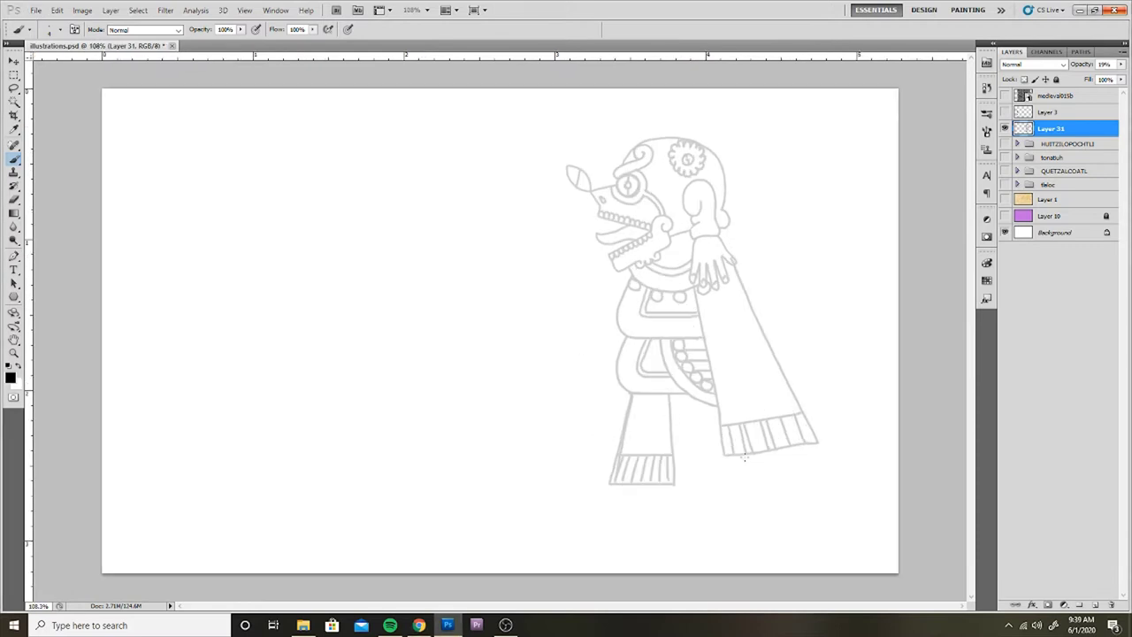
# - Draw foot and toe outlines, then undo them
pyautogui.hotkey('ctrl', 'z')
pyautogui.moveTo(627, 409)
pyautogui.mouseDown()
pyautogui.moveTo(576, 412)
pyautogui.moveTo(585, 501)
pyautogui.moveTo(704, 520)
pyautogui.mouseUp()
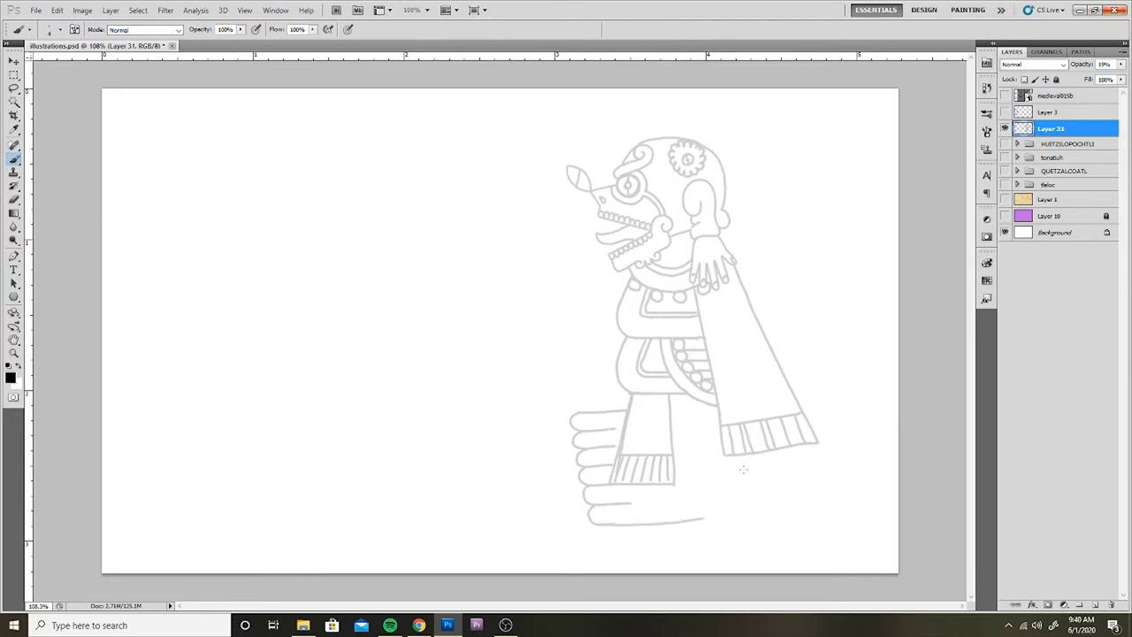
pyautogui.hotkey('ctrl', 'alt', 'z')
pyautogui.hotkey('ctrl', 'alt', 'z')
pyautogui.hotkey('ctrl', 'alt', 'z')
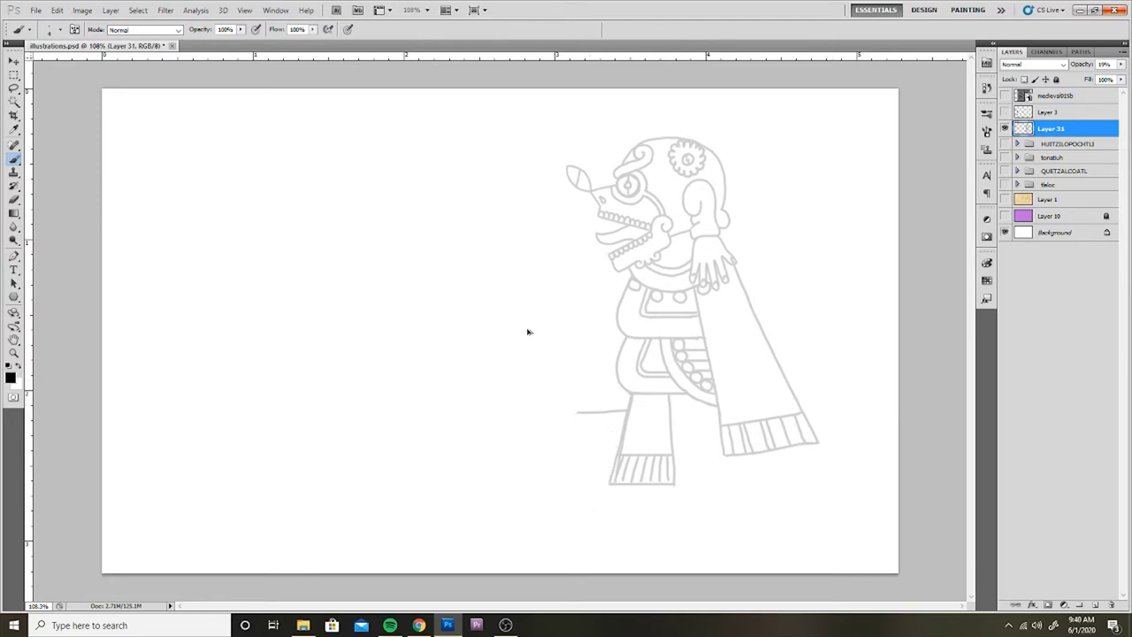
pyautogui.moveTo(624, 404)
pyautogui.mouseDown()
pyautogui.moveTo(594, 439)
pyautogui.moveTo(602, 501)
pyautogui.moveTo(679, 511)
pyautogui.moveTo(754, 458)
pyautogui.mouseUp()
pyautogui.hotkey('ctrl', 'alt', 'z')
# - Lasso the lower legs and feet and delete them from Layer 31
pyautogui.press('v')
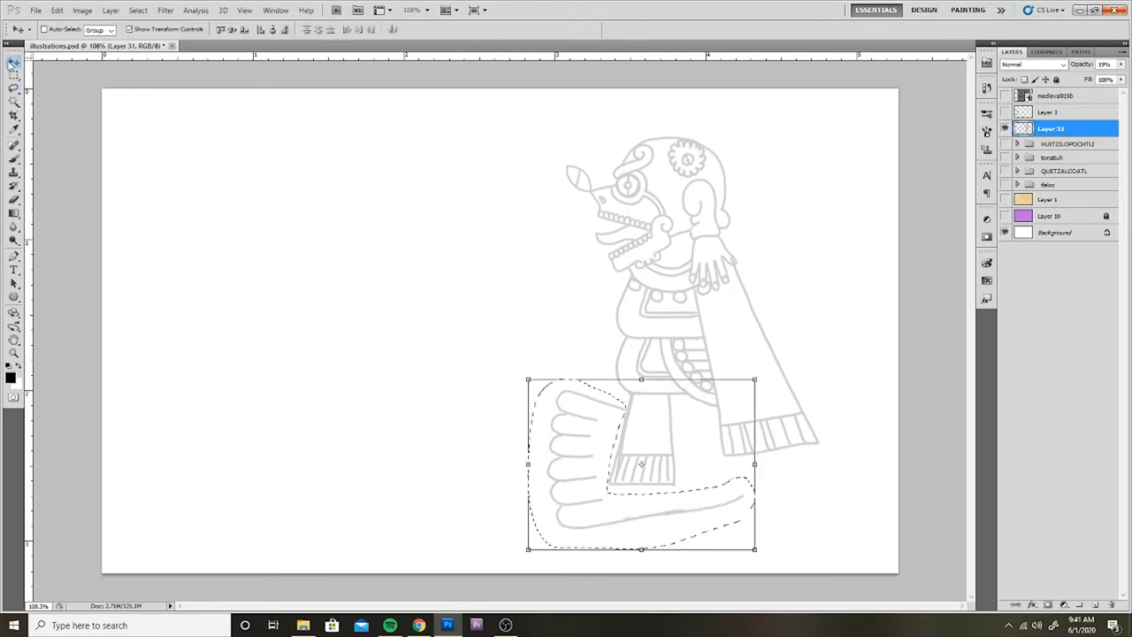
pyautogui.hotkey('ctrl', 'd')
pyautogui.press('l')
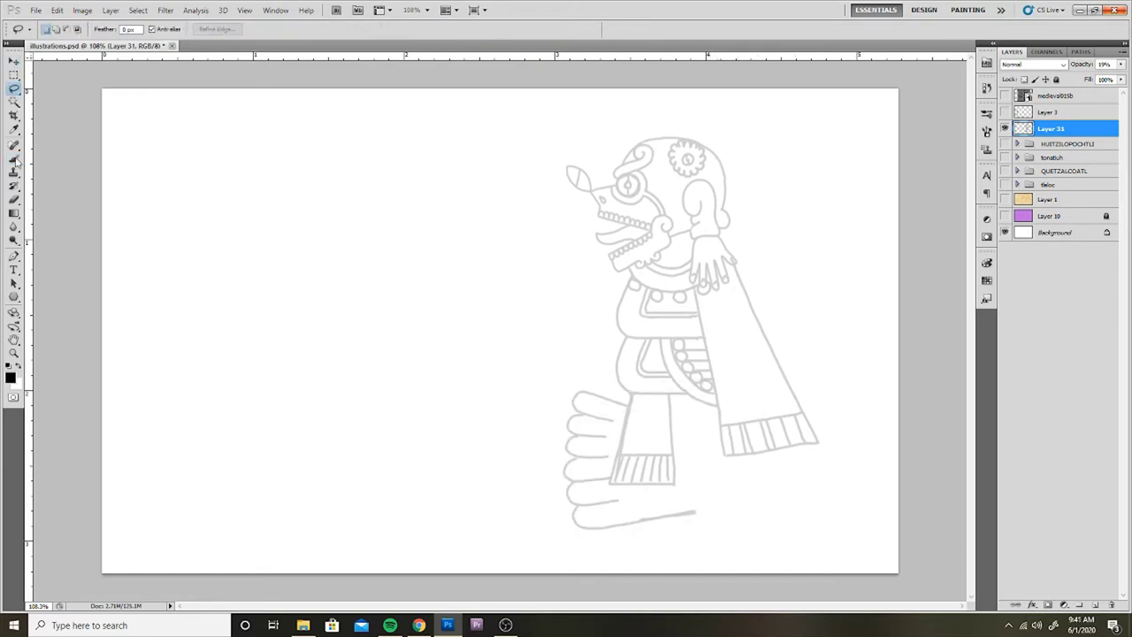
pyautogui.click(14, 159)
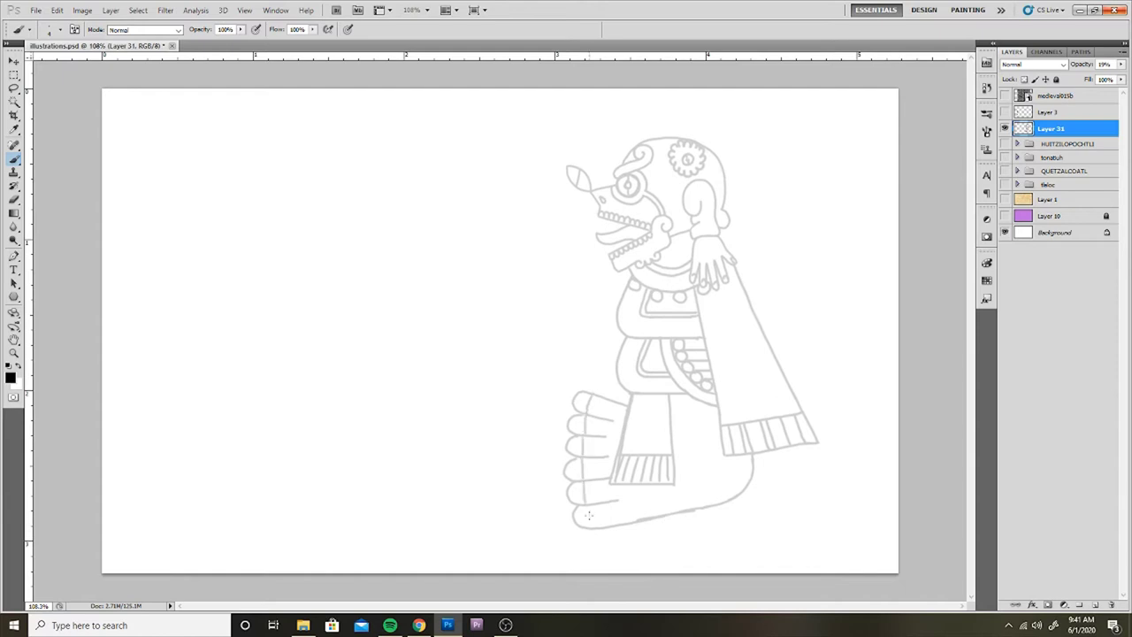
pyautogui.moveTo(588, 515); pyautogui.dragTo(601, 420)
pyautogui.press('l')
pyautogui.moveTo(543, 388); pyautogui.dragTo(539, 377)
pyautogui.press('Delete')
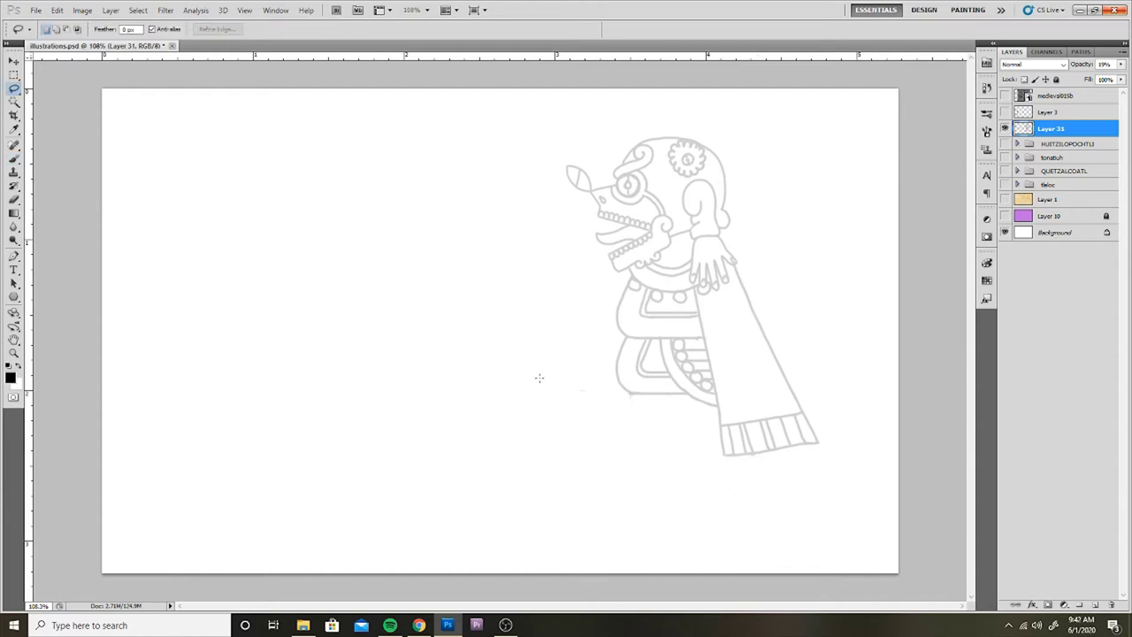
# - Draw the arm with a fist holding a curled staff with a crossbar
pyautogui.press('b')
pyautogui.keyDown('alt'); pyautogui.scroll(3, 619, 266); pyautogui.keyUp('alt')
pyautogui.moveTo(626, 249); pyautogui.dragTo(529, 166)
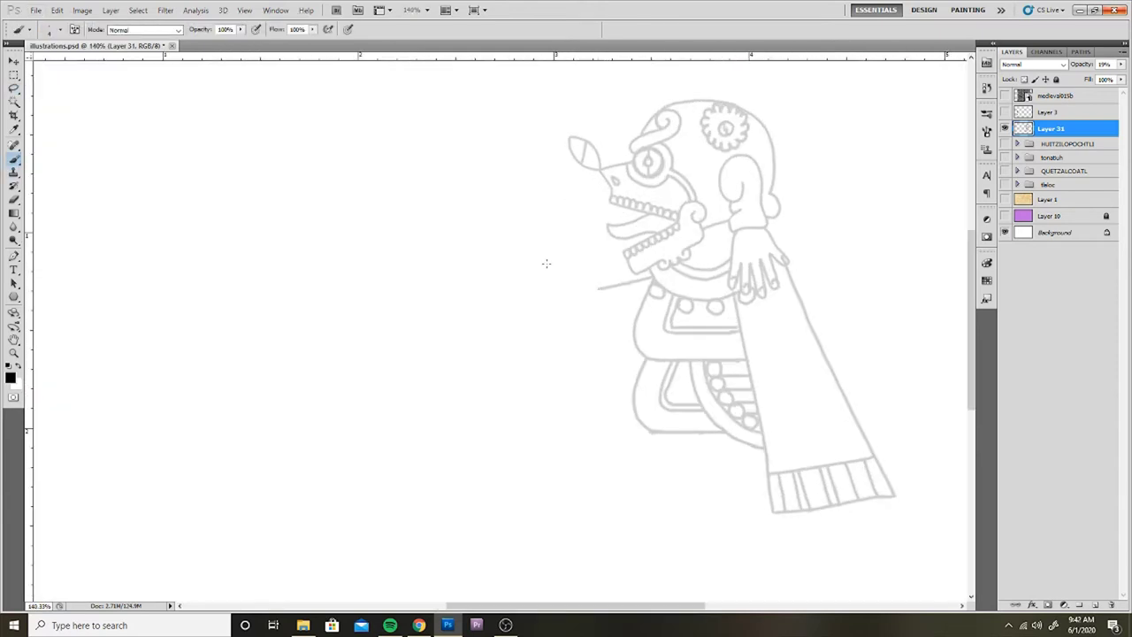
pyautogui.moveTo(552, 315); pyautogui.dragTo(604, 343)
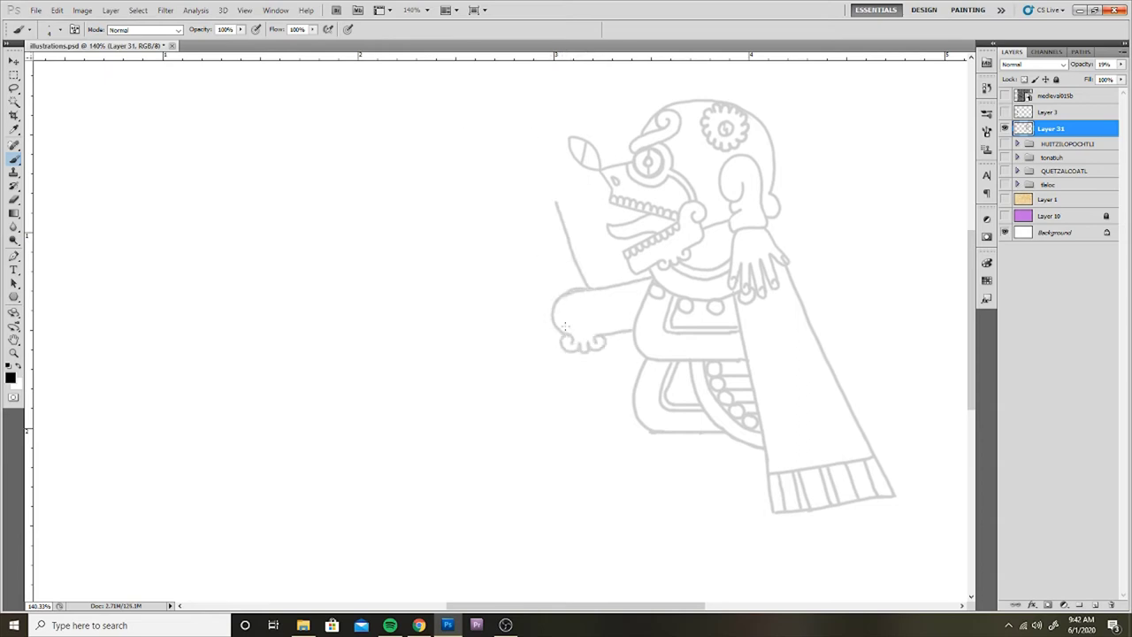
pyautogui.moveTo(648, 301)
pyautogui.mouseDown()
pyautogui.moveTo(590, 314)
pyautogui.moveTo(511, 219)
pyautogui.mouseUp()
pyautogui.hotkey('ctrl', 'z')
pyautogui.hotkey('ctrl', 'alt', 'z')
pyautogui.moveTo(555, 328)
pyautogui.mouseDown()
pyautogui.moveTo(485, 203)
pyautogui.moveTo(493, 184)
pyautogui.moveTo(601, 291)
pyautogui.moveTo(518, 215)
pyautogui.moveTo(566, 292)
pyautogui.mouseUp()
pyautogui.moveTo(529, 216); pyautogui.dragTo(578, 288)
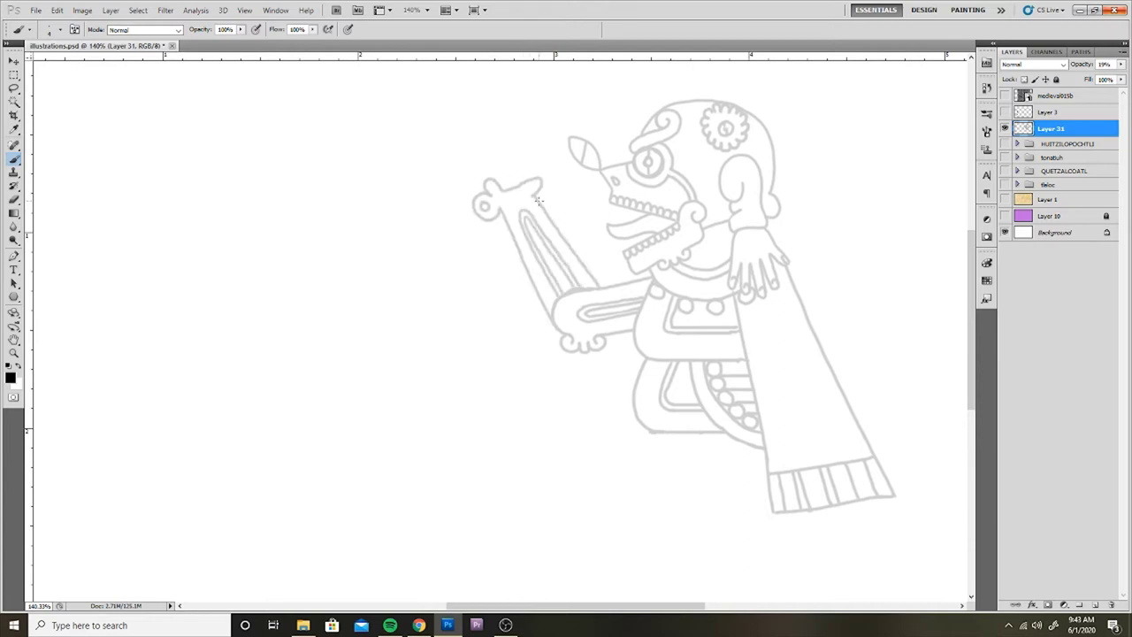
# - Redraw the raised hand with fingertips and a hooked leftward-pointing finger
pyautogui.scroll(3, 653, 272)
pyautogui.moveTo(500, 305)
pyautogui.mouseDown()
pyautogui.moveTo(488, 249)
pyautogui.moveTo(521, 283)
pyautogui.mouseUp()
pyautogui.hotkey('ctrl', 'alt', 'z')
pyautogui.hotkey('ctrl', 'alt', 'z')
pyautogui.moveTo(513, 244); pyautogui.dragTo(524, 295)
pyautogui.moveTo(495, 306)
pyautogui.mouseDown()
pyautogui.moveTo(485, 232)
pyautogui.moveTo(496, 234)
pyautogui.mouseUp()
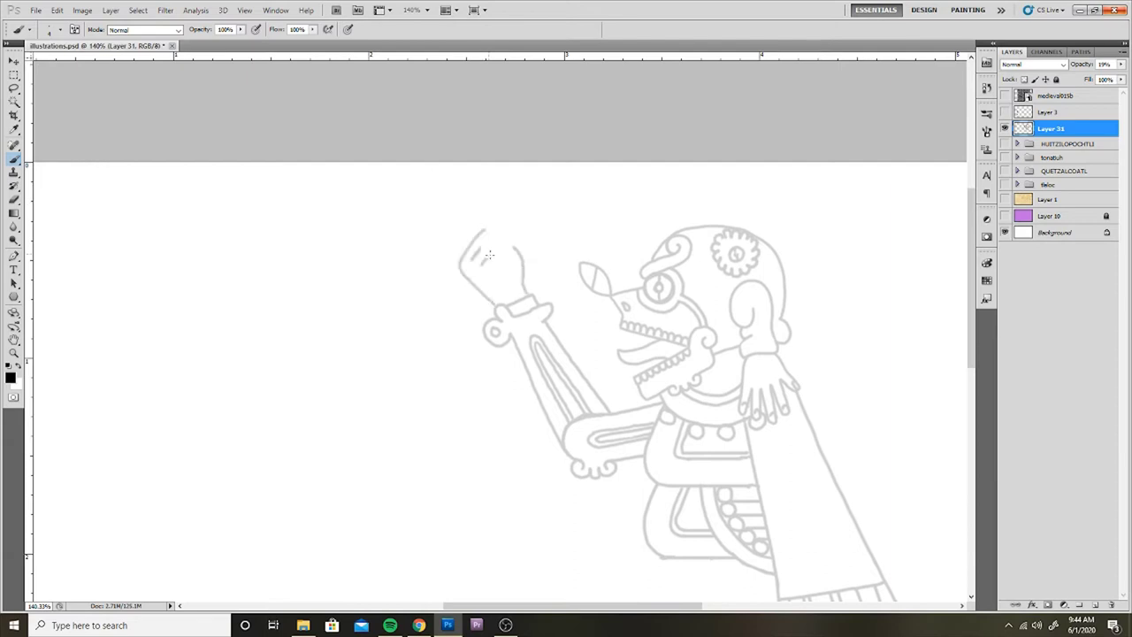
pyautogui.hotkey('ctrl', 'alt', 'z')
pyautogui.moveTo(458, 270)
pyautogui.mouseDown()
pyautogui.moveTo(485, 217)
pyautogui.moveTo(498, 281)
pyautogui.moveTo(478, 193)
pyautogui.mouseUp()
pyautogui.hotkey('ctrl', 'alt', 'z')
pyautogui.moveTo(463, 246)
pyautogui.mouseDown()
pyautogui.moveTo(412, 235)
pyautogui.moveTo(477, 205)
pyautogui.moveTo(458, 227)
pyautogui.mouseUp()
pyautogui.hotkey('ctrl', 'alt', 'z')
pyautogui.hotkey('ctrl', 'alt', 'z')
pyautogui.hotkey('ctrl', 'alt', 'z')
pyautogui.moveTo(442, 218)
pyautogui.mouseDown()
pyautogui.moveTo(459, 216)
pyautogui.moveTo(413, 237)
pyautogui.mouseUp()
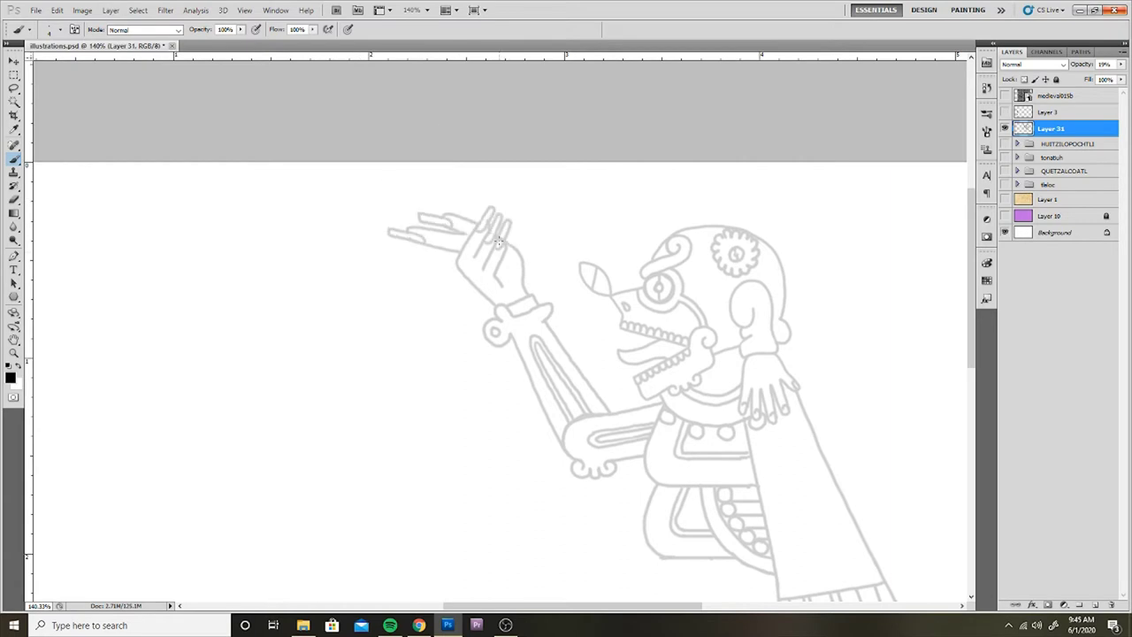
# - Clear the strokes crossing the forearm and hang tassel strands below the wrist band
pyautogui.scroll(-5, 498, 243)
pyautogui.scroll(2, 512, 252)
pyautogui.scroll(2, 526, 261)
pyautogui.scroll(2, 543, 270)
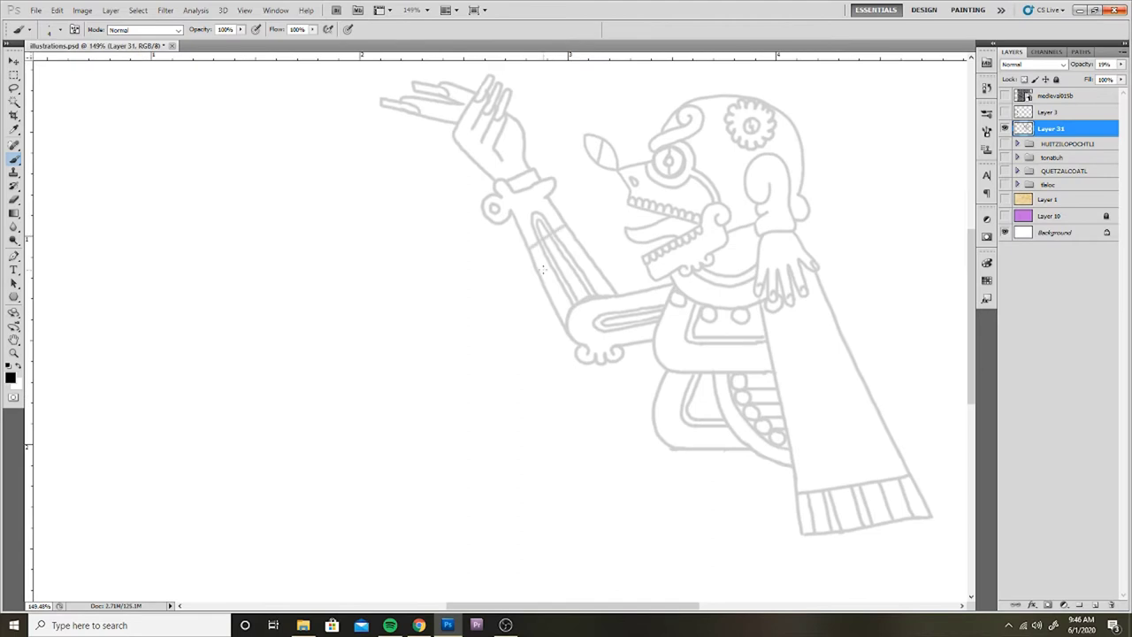
pyautogui.hotkey('ctrl', 'alt', 'z')
pyautogui.moveTo(529, 273); pyautogui.dragTo(551, 326)
pyautogui.moveTo(518, 277)
pyautogui.mouseDown()
pyautogui.moveTo(522, 323)
pyautogui.moveTo(541, 338)
pyautogui.mouseUp()
# - Start a new leg outline with a curved stroke and diagonal bands
pyautogui.scroll(-2, 723, 177)
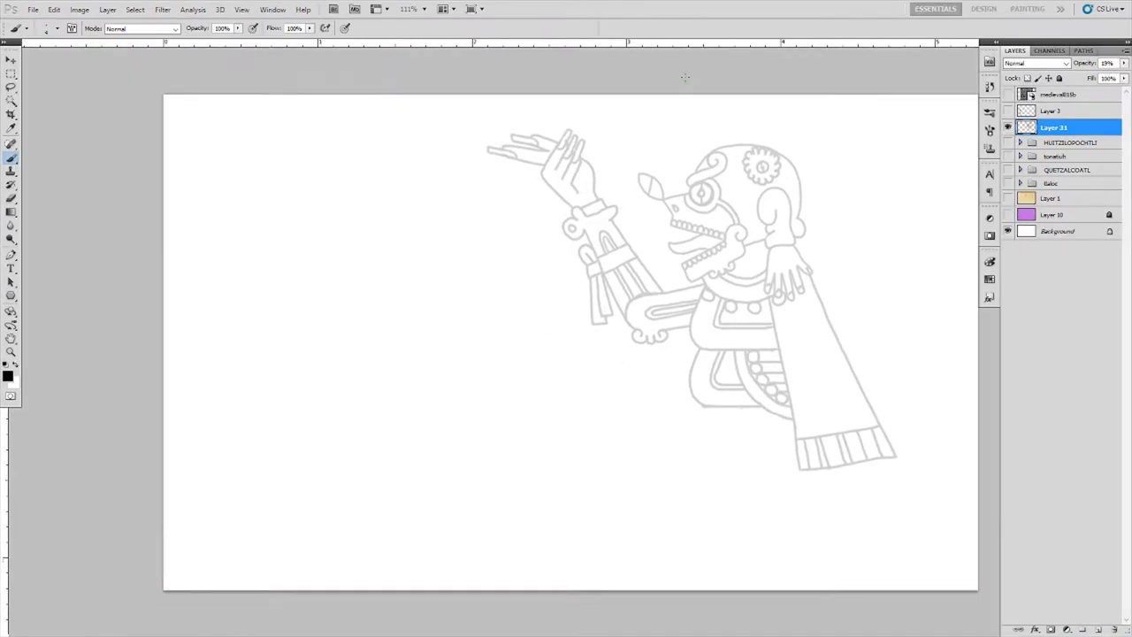
pyautogui.scroll(2, 672, 363)
pyautogui.moveTo(670, 320)
pyautogui.mouseDown()
pyautogui.moveTo(670, 377)
pyautogui.moveTo(700, 374)
pyautogui.moveTo(710, 306)
pyautogui.mouseUp()
pyautogui.moveTo(661, 361); pyautogui.dragTo(717, 315)
# - Paint the outstretched second arm with straight shift-click lines, undoing overlong and stray strokes
pyautogui.keyDown('shift'); pyautogui.click(534, 387); pyautogui.keyUp('shift')
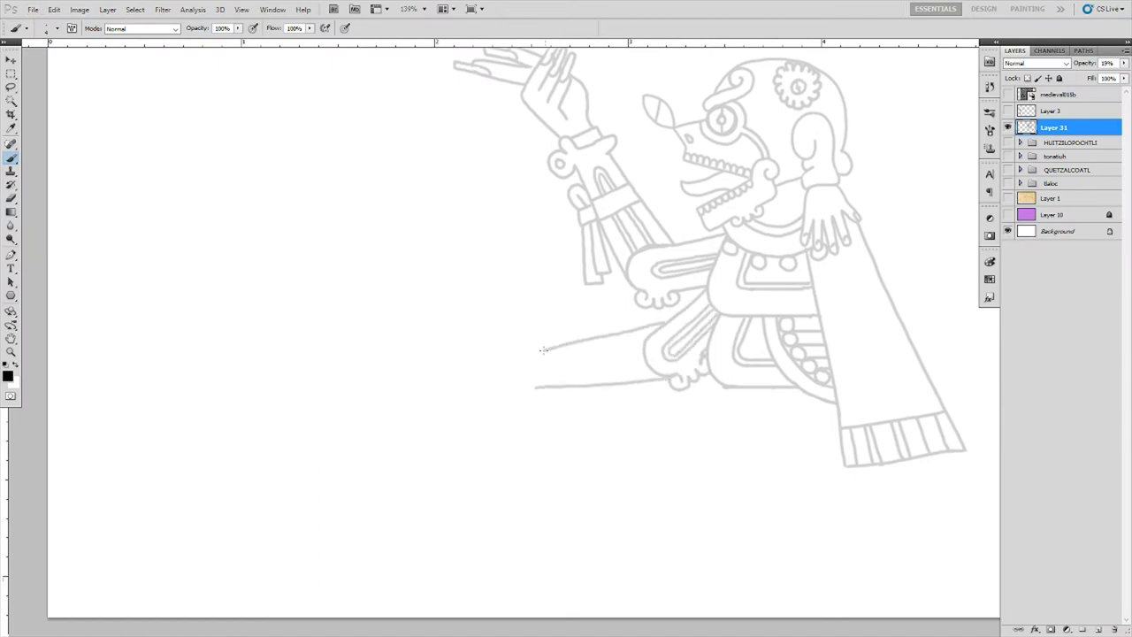
pyautogui.hotkey('ctrl', 'z')
pyautogui.keyDown('shift'); pyautogui.click(563, 388); pyautogui.keyUp('shift')
pyautogui.keyDown('shift'); pyautogui.click(527, 389); pyautogui.keyUp('shift')
pyautogui.moveTo(527, 356); pyautogui.dragTo(655, 322)
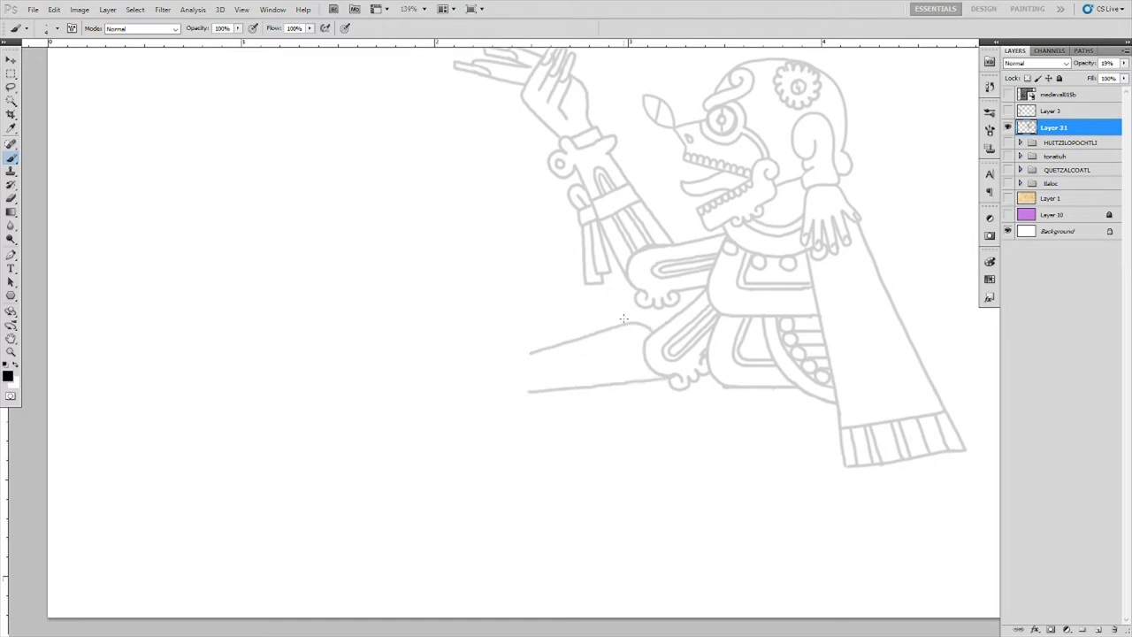
pyautogui.scroll(-3, 529, 349)
pyautogui.scroll(2, 529, 350)
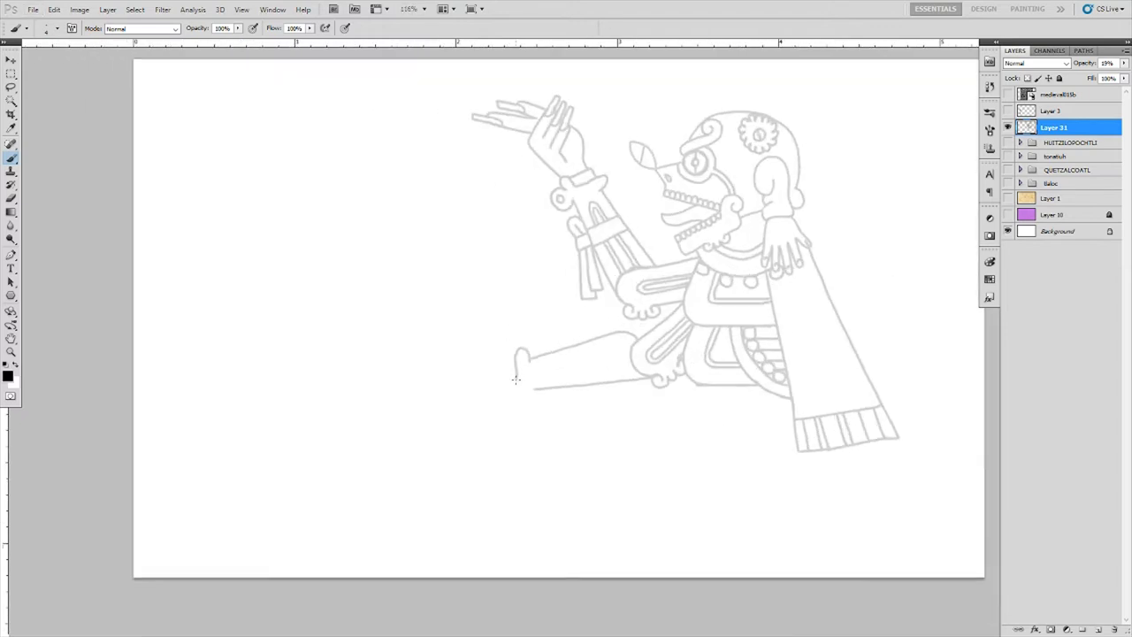
pyautogui.moveTo(516, 379)
pyautogui.mouseDown()
pyautogui.moveTo(526, 399)
pyautogui.moveTo(493, 346)
pyautogui.moveTo(445, 363)
pyautogui.moveTo(488, 375)
pyautogui.moveTo(444, 391)
pyautogui.mouseUp()
pyautogui.scroll(-1, 445, 242)
pyautogui.scroll(-1, 445, 243)
pyautogui.scroll(2, 444, 243)
pyautogui.hotkey('ctrl', 'z')
# - Draw the gripping hand with finger lines and a small staff segment below it
pyautogui.moveTo(446, 397); pyautogui.dragTo(516, 404)
pyautogui.moveTo(444, 356)
pyautogui.mouseDown()
pyautogui.moveTo(444, 416)
pyautogui.moveTo(498, 377)
pyautogui.mouseUp()
pyautogui.moveTo(467, 395); pyautogui.dragTo(497, 389)
pyautogui.scroll(-1, 487, 362)
pyautogui.scroll(-1, 473, 390)
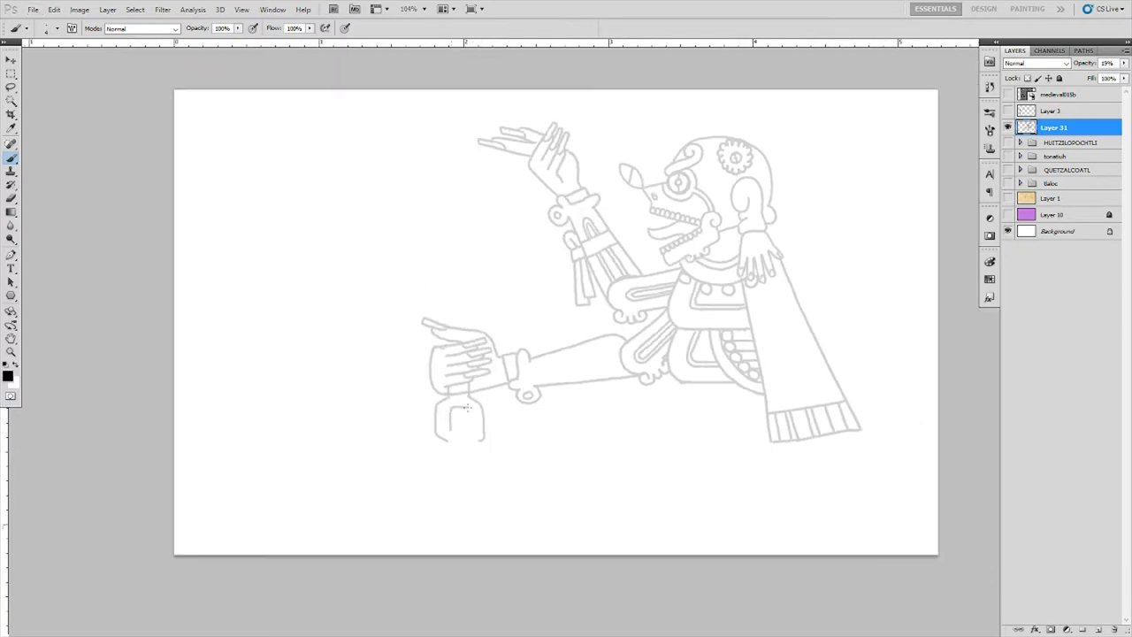
pyautogui.moveTo(467, 408); pyautogui.dragTo(464, 409)
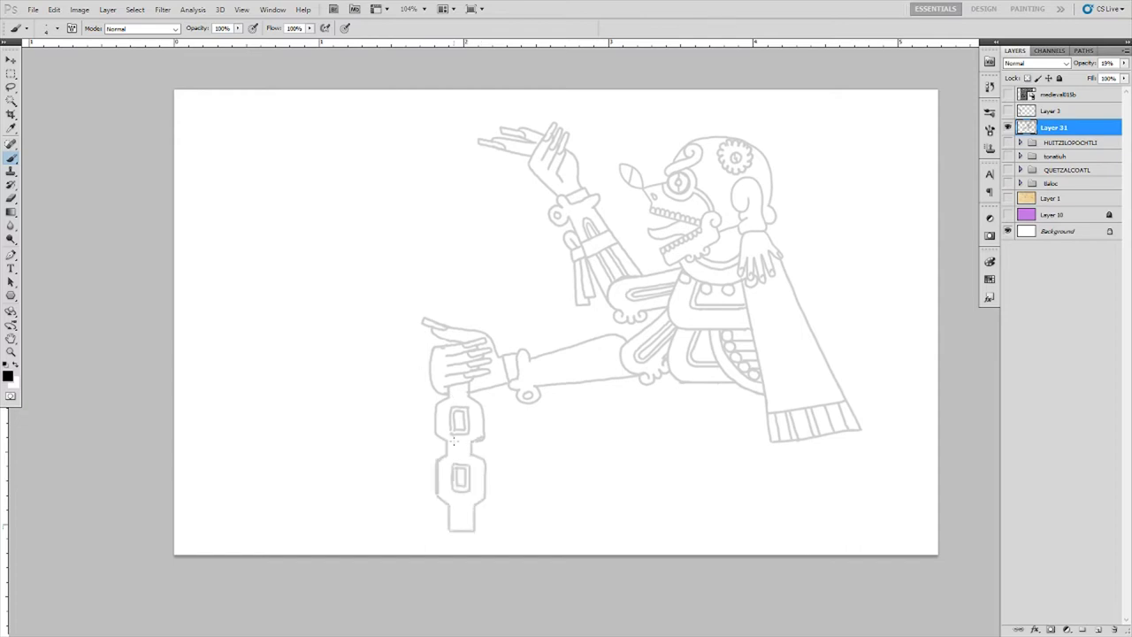
pyautogui.scroll(4, 454, 439)
# - Add an oval band and vertical lines on the forearm, plus a hanging strap
pyautogui.moveTo(678, 391)
pyautogui.mouseDown()
pyautogui.moveTo(640, 406)
pyautogui.moveTo(609, 441)
pyautogui.mouseUp()
pyautogui.moveTo(619, 393); pyautogui.dragTo(665, 509)
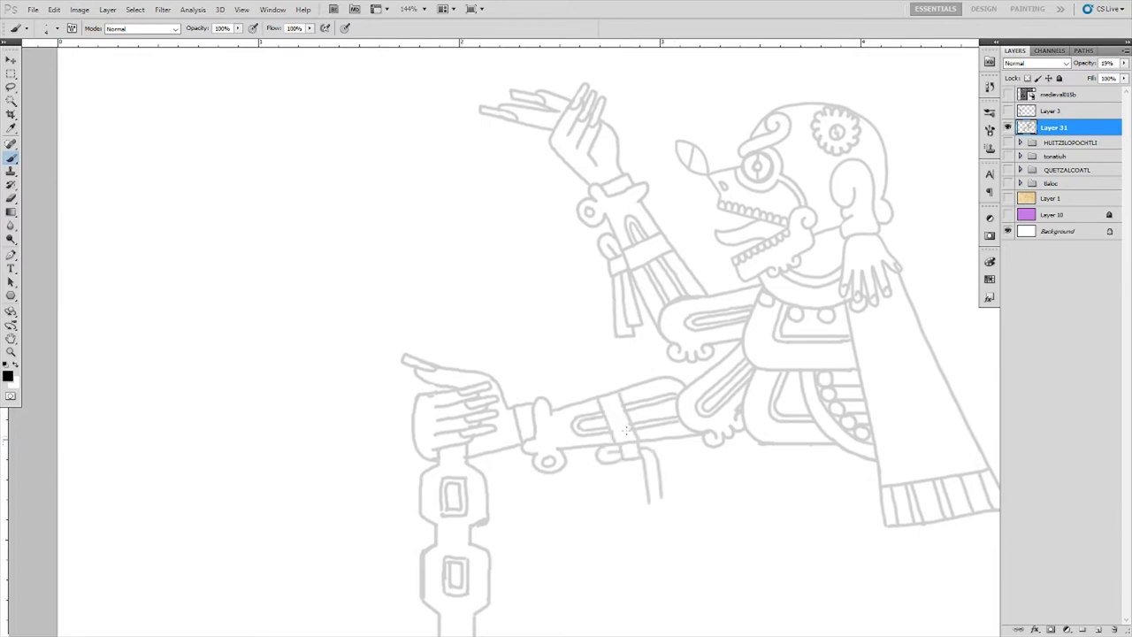
pyautogui.moveTo(672, 442); pyautogui.dragTo(661, 520)
pyautogui.scroll(1, 488, 386)
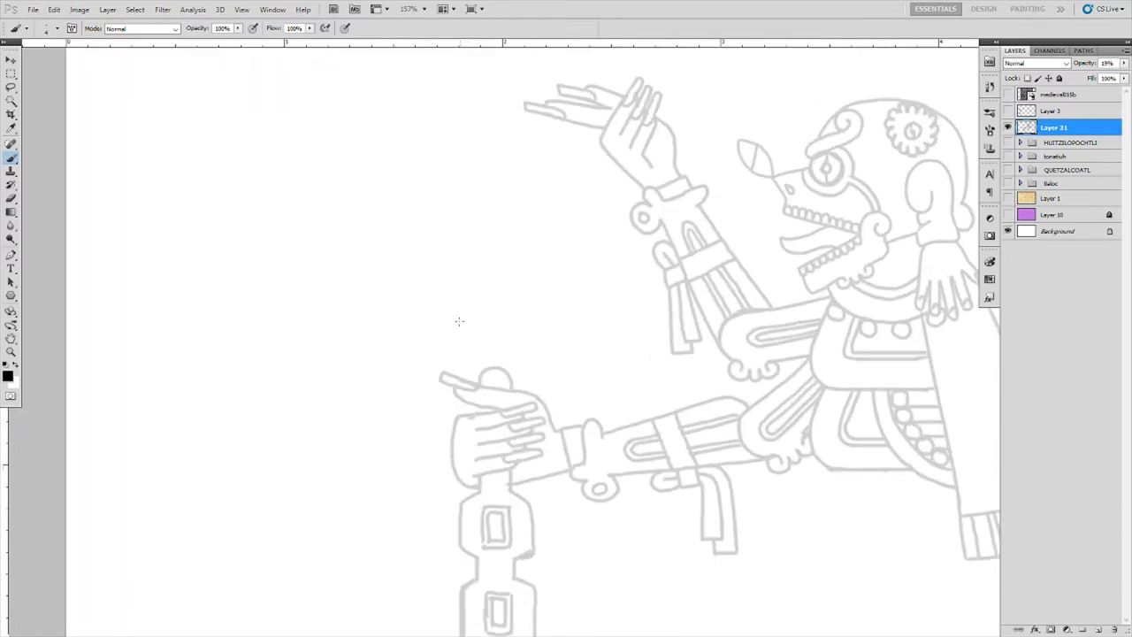
# - Draw the box's long lid line, right edge and inner lines above the hand
pyautogui.moveTo(571, 362); pyautogui.dragTo(421, 363)
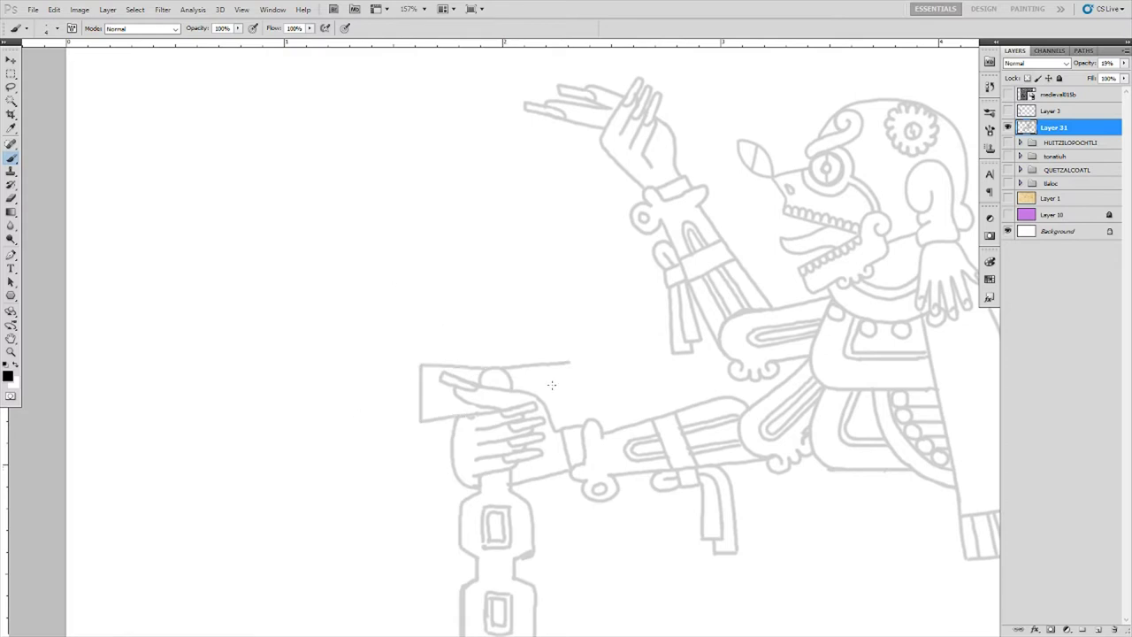
pyautogui.moveTo(570, 364); pyautogui.dragTo(549, 412)
pyautogui.moveTo(424, 377); pyautogui.dragTo(566, 371)
pyautogui.moveTo(422, 400)
pyautogui.mouseDown()
pyautogui.moveTo(567, 389)
pyautogui.moveTo(451, 361)
pyautogui.moveTo(525, 372)
pyautogui.moveTo(486, 325)
pyautogui.moveTo(525, 359)
pyautogui.mouseUp()
pyautogui.scroll(1, 433, 331)
# - Draw the dotted box with a spiked crown above the lid
pyautogui.click(485, 386)
pyautogui.moveTo(504, 338); pyautogui.dragTo(529, 329)
pyautogui.scroll(-2, 450, 252)
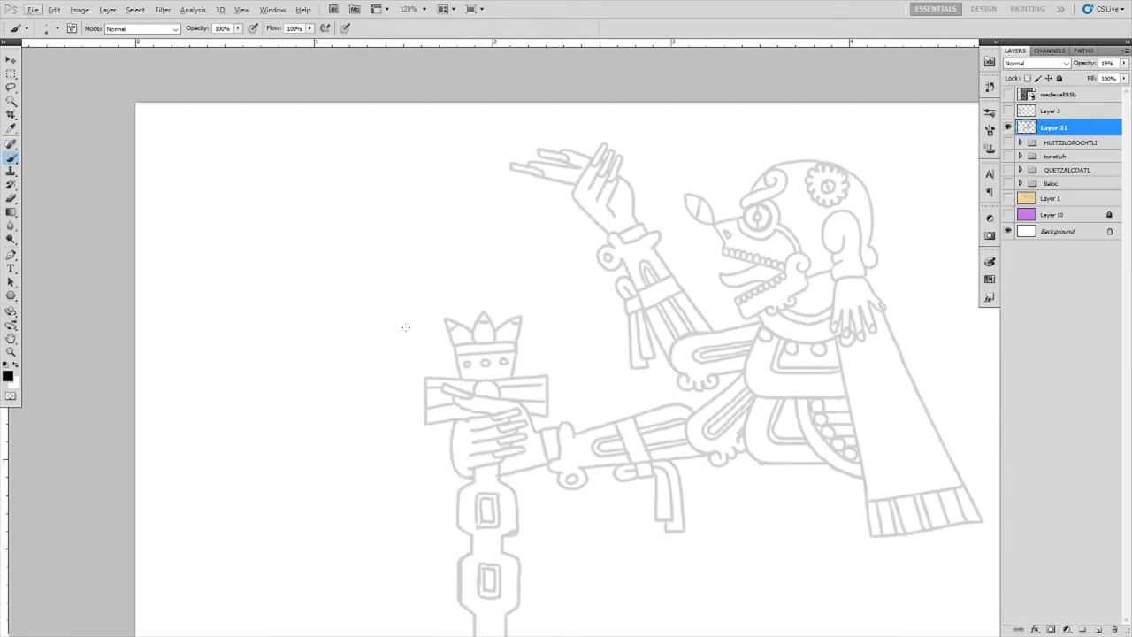
pyautogui.scroll(2, 682, 310)
pyautogui.scroll(-2, 717, 252)
pyautogui.scroll(2, 531, 336)
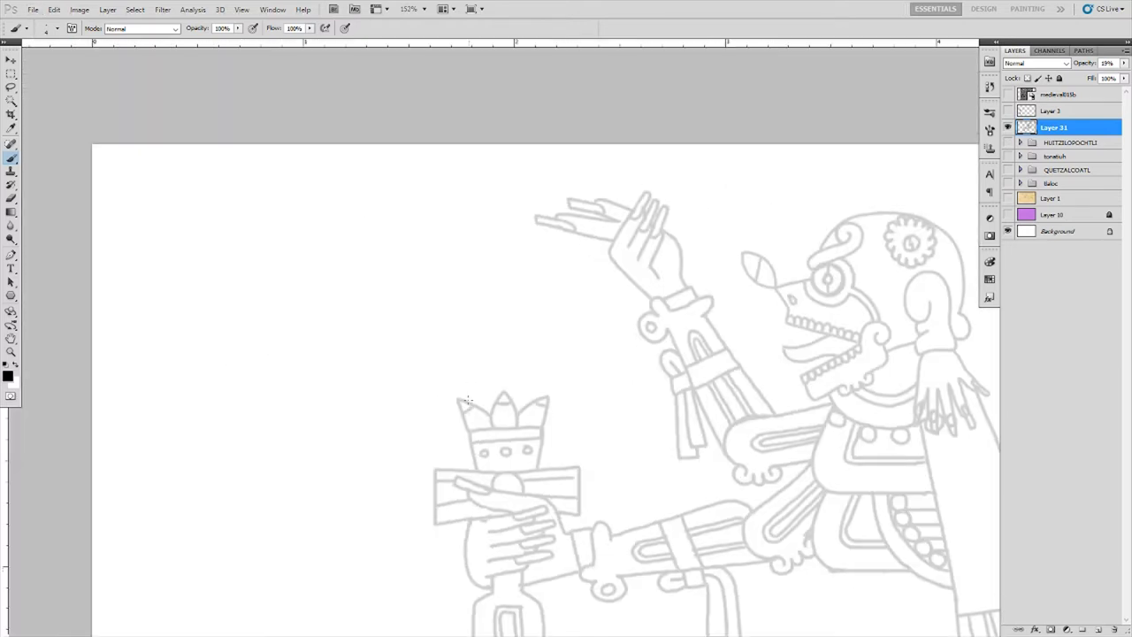
# - Add two upright flames above the crown, topped by a hand-shaped head with bulging lip
pyautogui.moveTo(476, 348); pyautogui.dragTo(463, 391)
pyautogui.moveTo(527, 369)
pyautogui.mouseDown()
pyautogui.moveTo(536, 396)
pyautogui.moveTo(523, 352)
pyautogui.mouseUp()
pyautogui.hotkey('ctrl', 'alt', 'z')
pyautogui.hotkey('ctrl', 'alt', 'z')
pyautogui.hotkey('ctrl', 'alt', 'z')
pyautogui.moveTo(465, 399); pyautogui.dragTo(475, 343)
pyautogui.moveTo(536, 399); pyautogui.dragTo(496, 267)
pyautogui.scroll(2, 476, 278)
pyautogui.moveTo(464, 329)
pyautogui.mouseDown()
pyautogui.moveTo(532, 285)
pyautogui.moveTo(538, 312)
pyautogui.moveTo(513, 213)
pyautogui.mouseUp()
pyautogui.moveTo(548, 347); pyautogui.dragTo(554, 307)
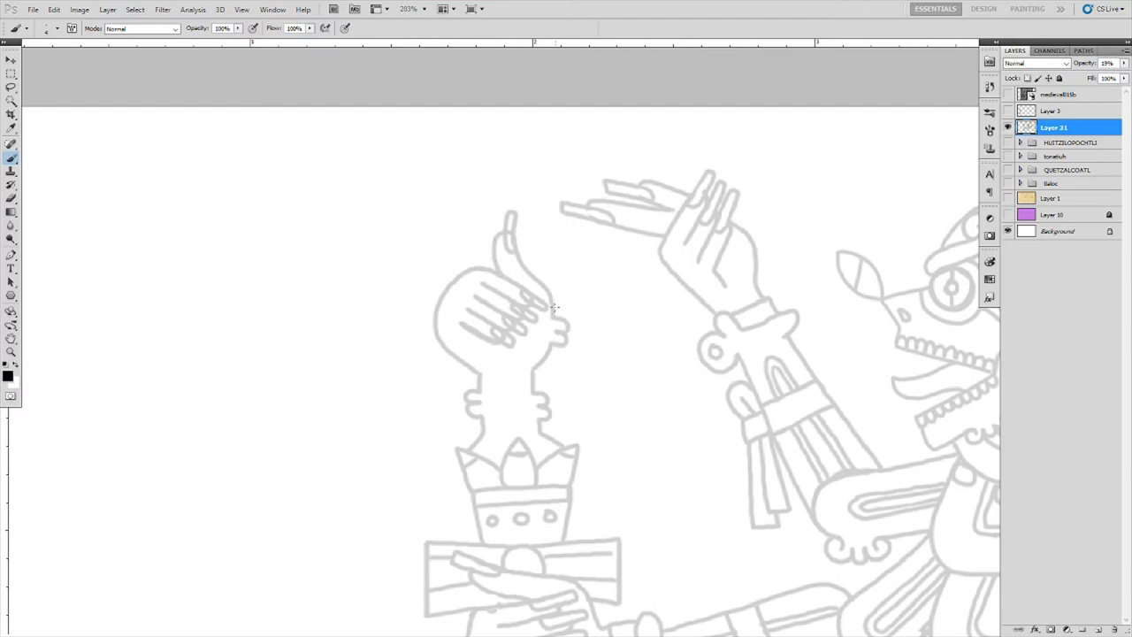
# - Lasso-select the staff and both outstretched arms
pyautogui.scroll(-5, 420, 321)
pyautogui.press('l')
pyautogui.scroll(2, 619, 372)
pyautogui.moveTo(656, 559); pyautogui.dragTo(820, 325)
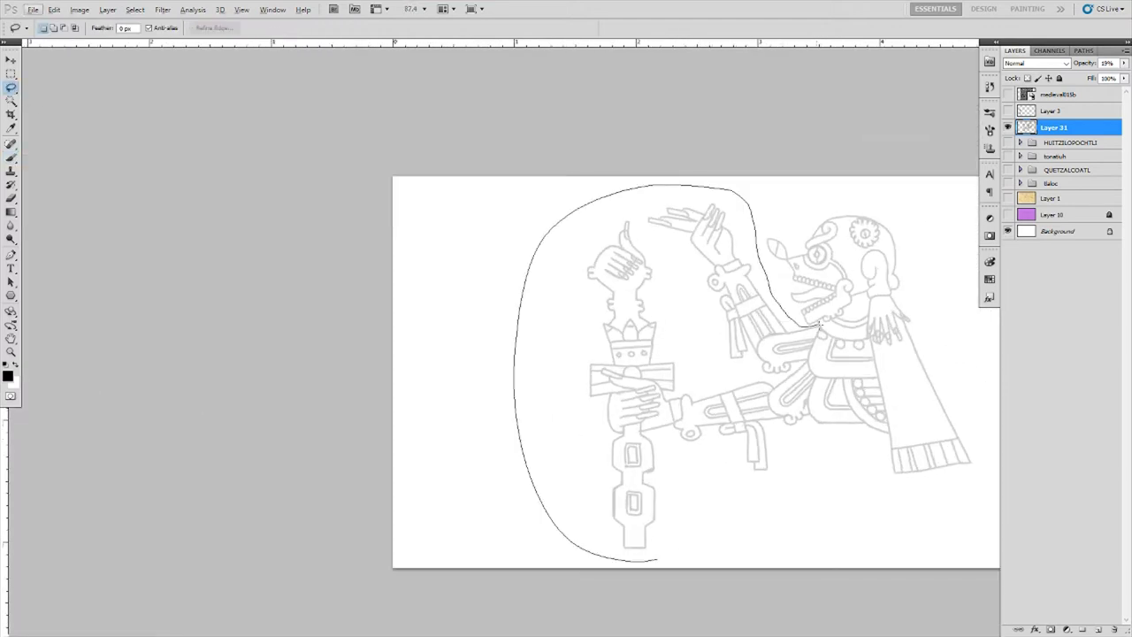
pyautogui.moveTo(811, 375); pyautogui.dragTo(656, 559)
# - Scale the selected staff and arms down to about 93%, apply, deselect and return to the Brush
pyautogui.hotkey('ctrl', 't')
pyautogui.hotkey('ctrl', '+')
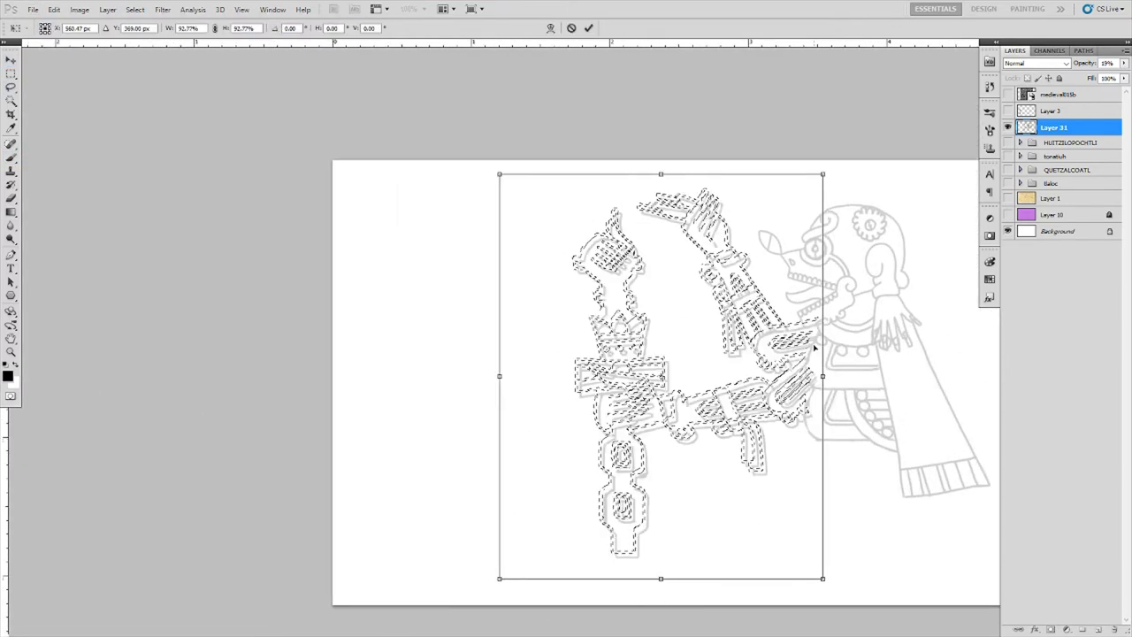
pyautogui.scroll(3, 783, 267)
pyautogui.scroll(-3, 783, 267)
pyautogui.press('Return')
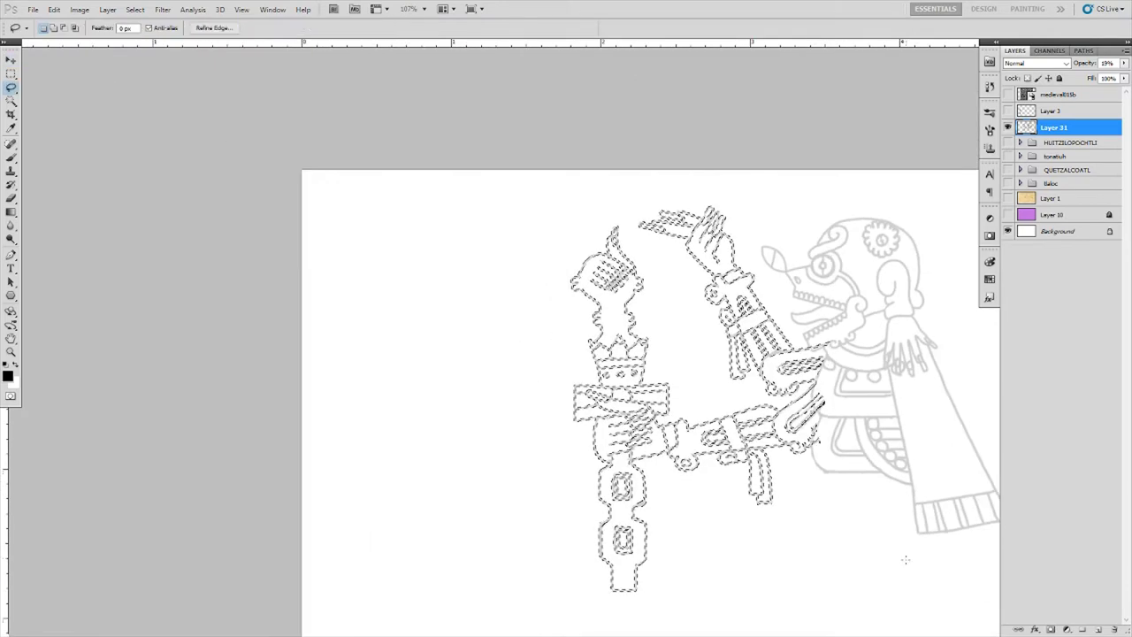
pyautogui.hotkey('ctrl', 'd')
pyautogui.scroll(3, 760, 341)
pyautogui.press('b')
pyautogui.scroll(-2, 756, 327)
pyautogui.scroll(-2, 743, 265)
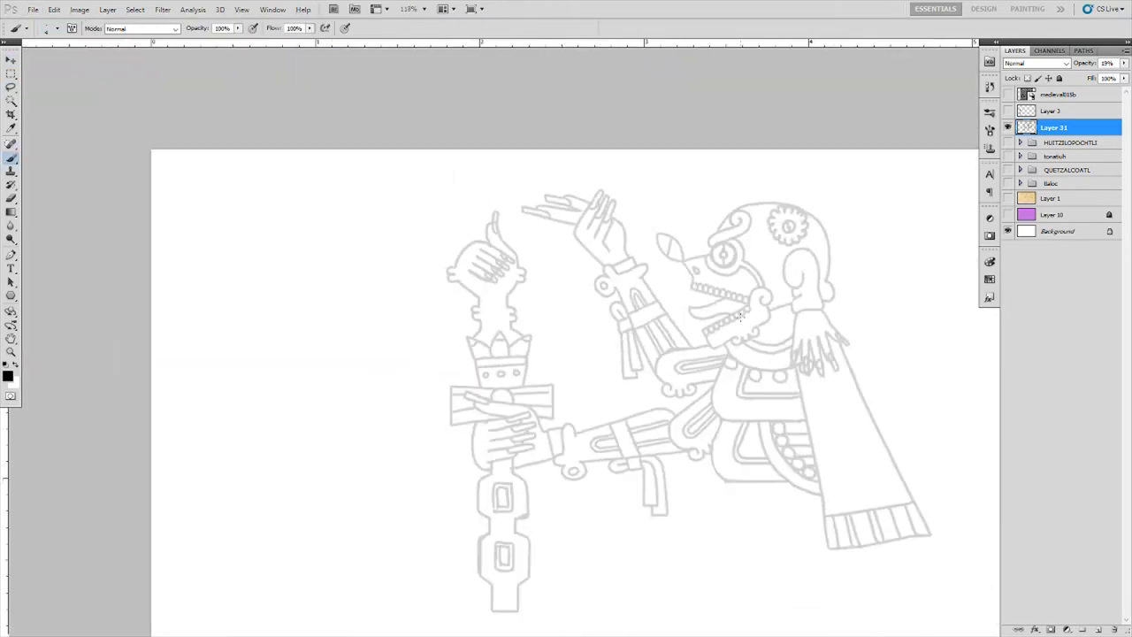
pyautogui.scroll(2, 738, 254)
pyautogui.scroll(-3, 752, 239)
# - Nudge the whole sketch layer up slightly, then resume brushing
pyautogui.press('v')
pyautogui.hotkey('shift', 'Up')
pyautogui.hotkey('shift', 'Up')
pyautogui.press('b')
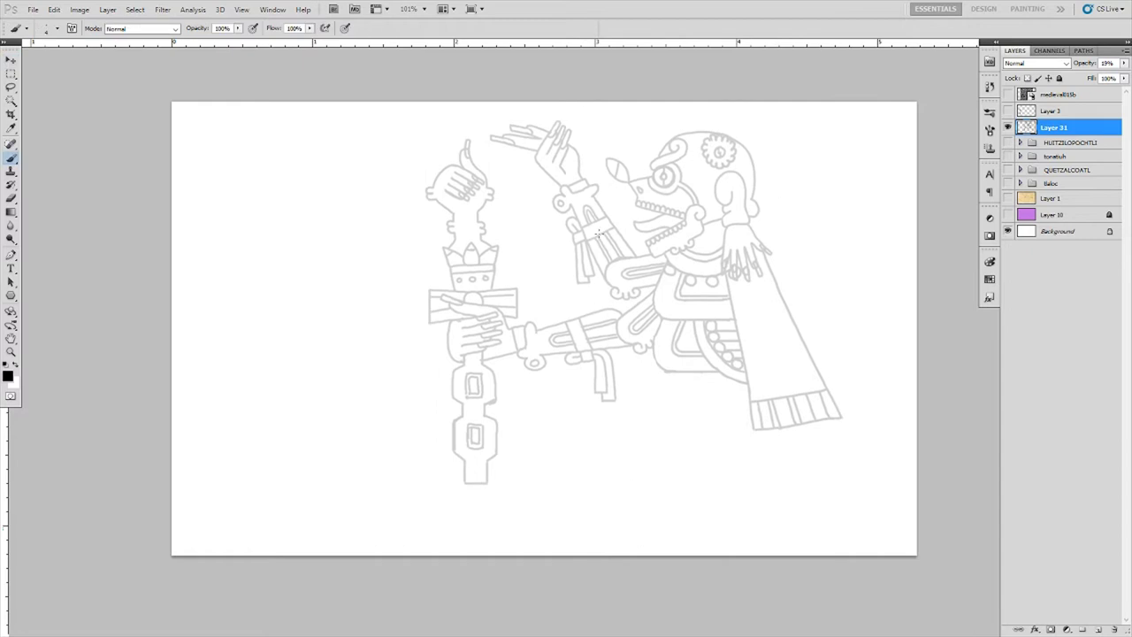
pyautogui.scroll(1, 659, 226)
pyautogui.scroll(1, 632, 291)
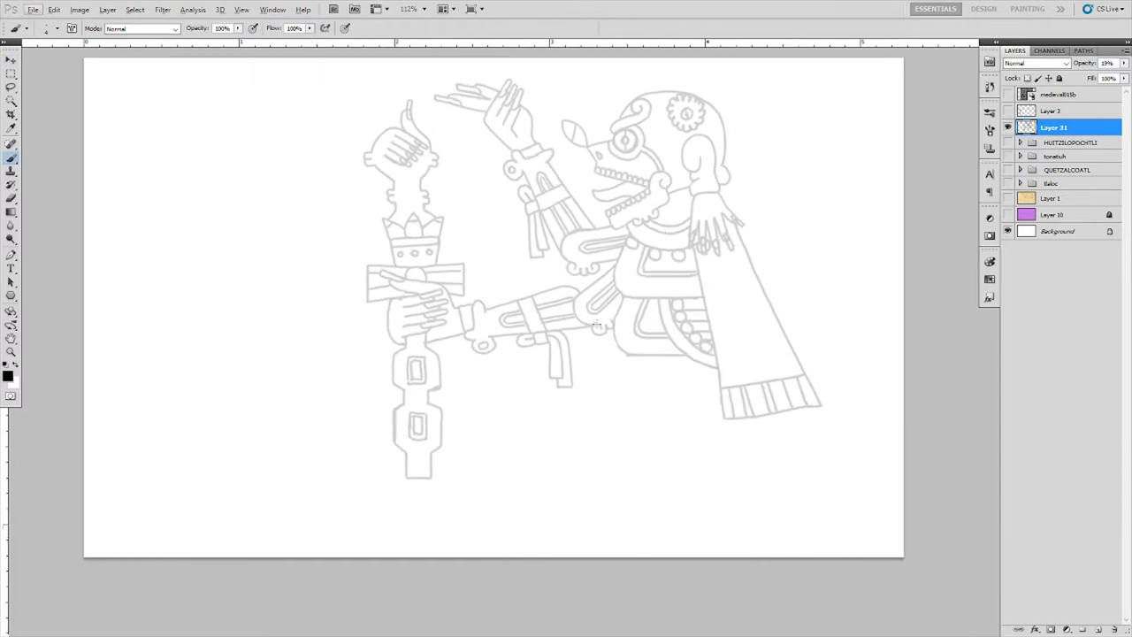
# - Outline a curved shape below the figure and hatch it with vertical lines
pyautogui.moveTo(631, 355); pyautogui.dragTo(721, 382)
pyautogui.scroll(2, 646, 226)
pyautogui.moveTo(667, 416)
pyautogui.mouseDown()
pyautogui.moveTo(667, 450)
pyautogui.moveTo(682, 453)
pyautogui.mouseUp()
pyautogui.moveTo(698, 416)
pyautogui.mouseDown()
pyautogui.moveTo(697, 458)
pyautogui.moveTo(716, 460)
pyautogui.mouseUp()
pyautogui.moveTo(734, 426); pyautogui.dragTo(734, 458)
pyautogui.moveTo(746, 432); pyautogui.dragTo(747, 452)
pyautogui.scroll(-3, 690, 398)
pyautogui.scroll(1, 661, 327)
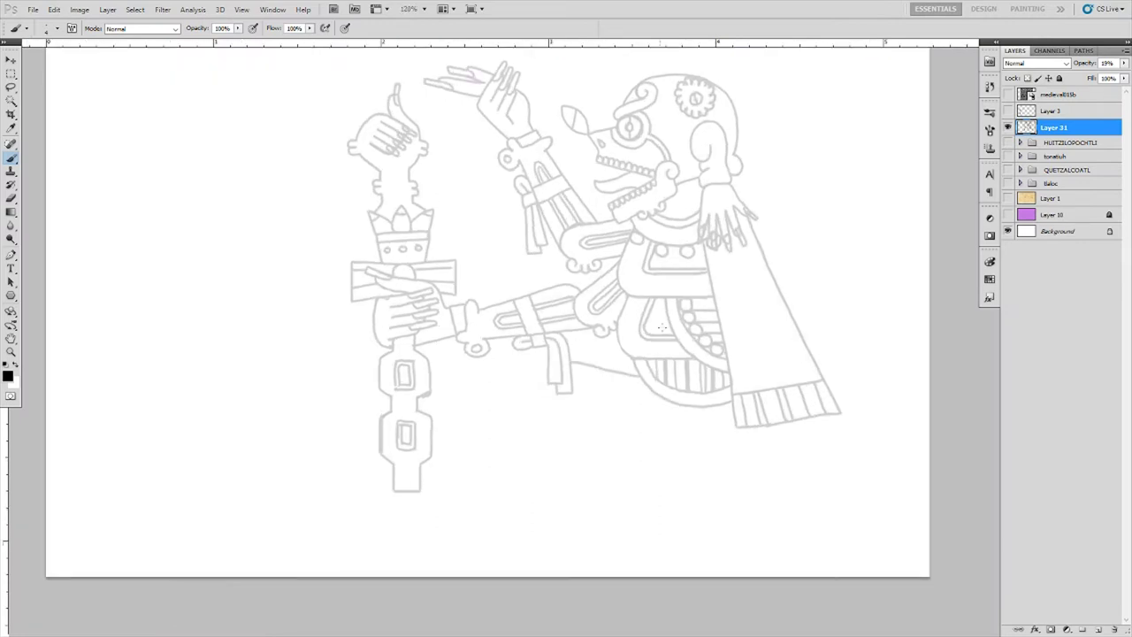
# - Draw the foot with toes below the leg, darkening the toe edges
pyautogui.moveTo(639, 363)
pyautogui.mouseDown()
pyautogui.moveTo(583, 403)
pyautogui.moveTo(619, 482)
pyautogui.moveTo(706, 483)
pyautogui.moveTo(776, 445)
pyautogui.mouseUp()
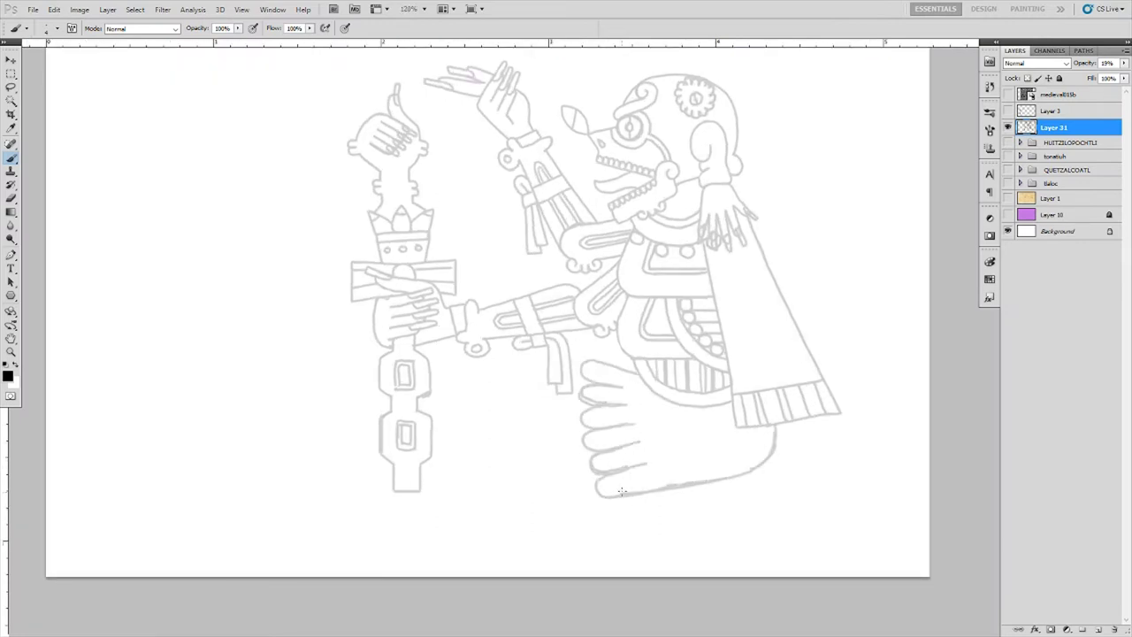
pyautogui.moveTo(621, 492); pyautogui.dragTo(619, 474)
pyautogui.moveTo(606, 405); pyautogui.dragTo(605, 449)
pyautogui.scroll(-2, 621, 425)
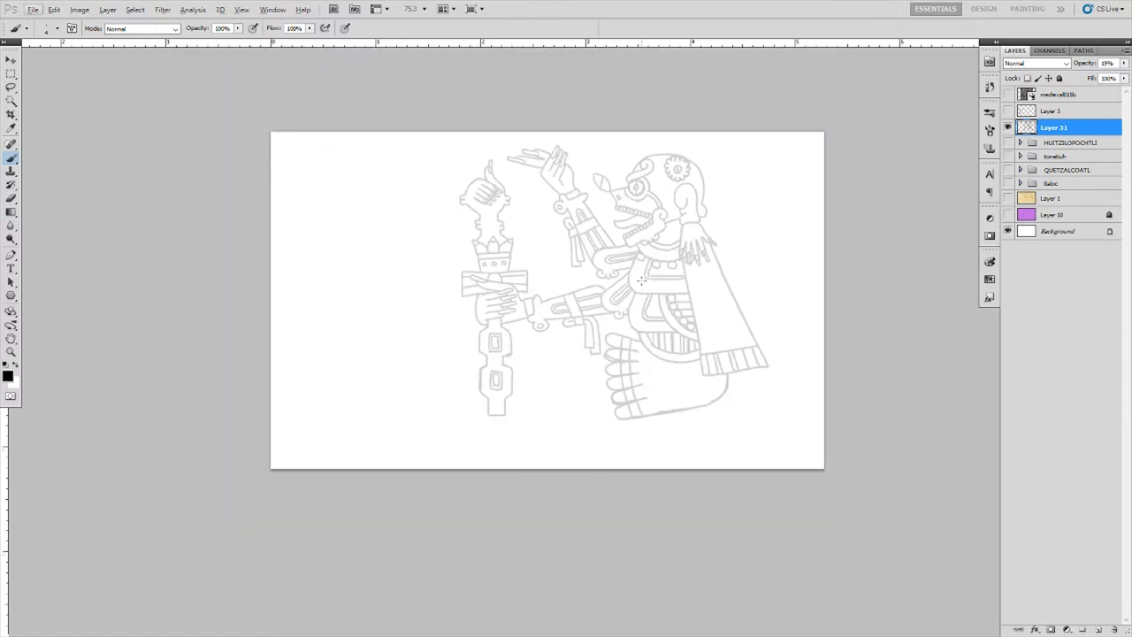
pyautogui.scroll(1, 610, 423)
# - Add a curled scroll beside the foot, a sole line and a curving lower-foot line
pyautogui.moveTo(590, 421); pyautogui.dragTo(586, 457)
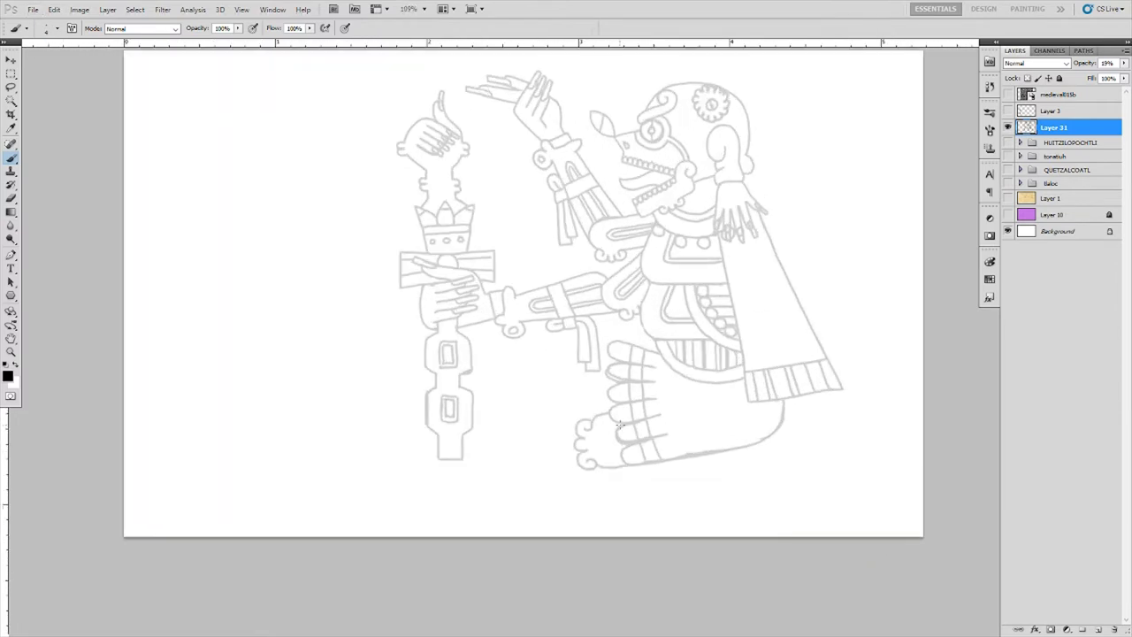
pyautogui.moveTo(620, 493); pyautogui.dragTo(716, 484)
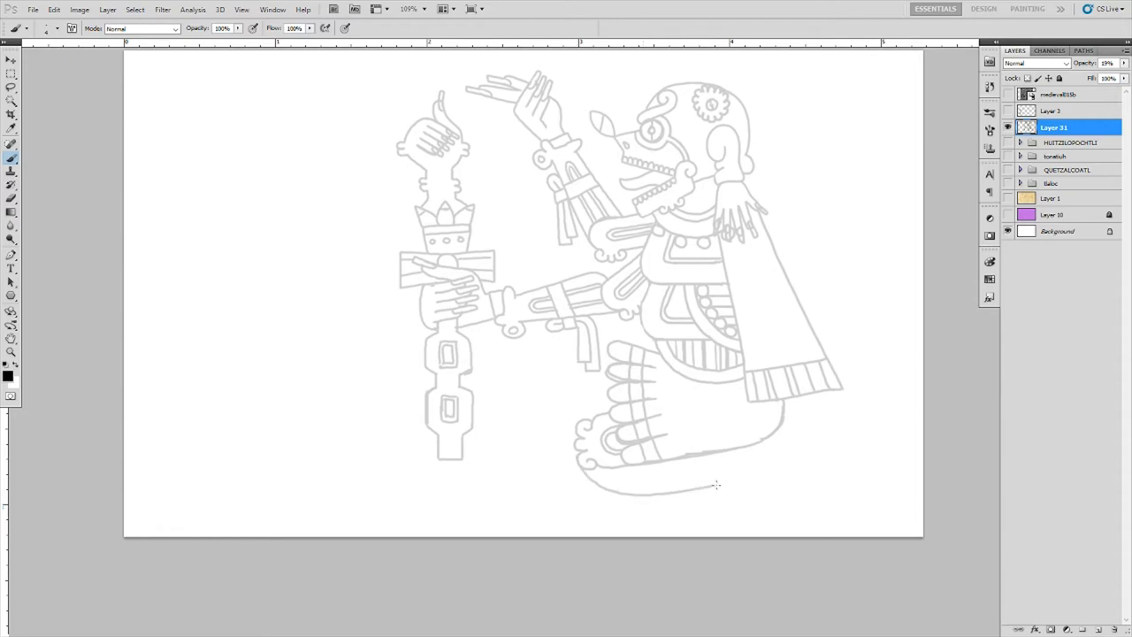
pyautogui.moveTo(610, 447); pyautogui.dragTo(664, 473)
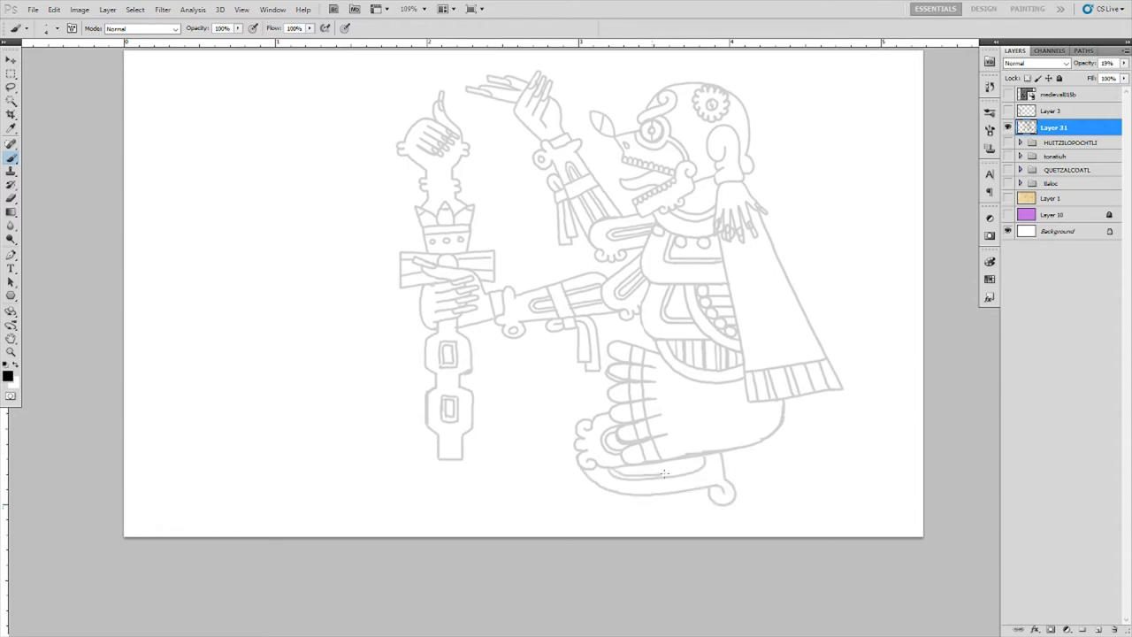
pyautogui.scroll(-1, 656, 477)
pyautogui.scroll(1, 656, 477)
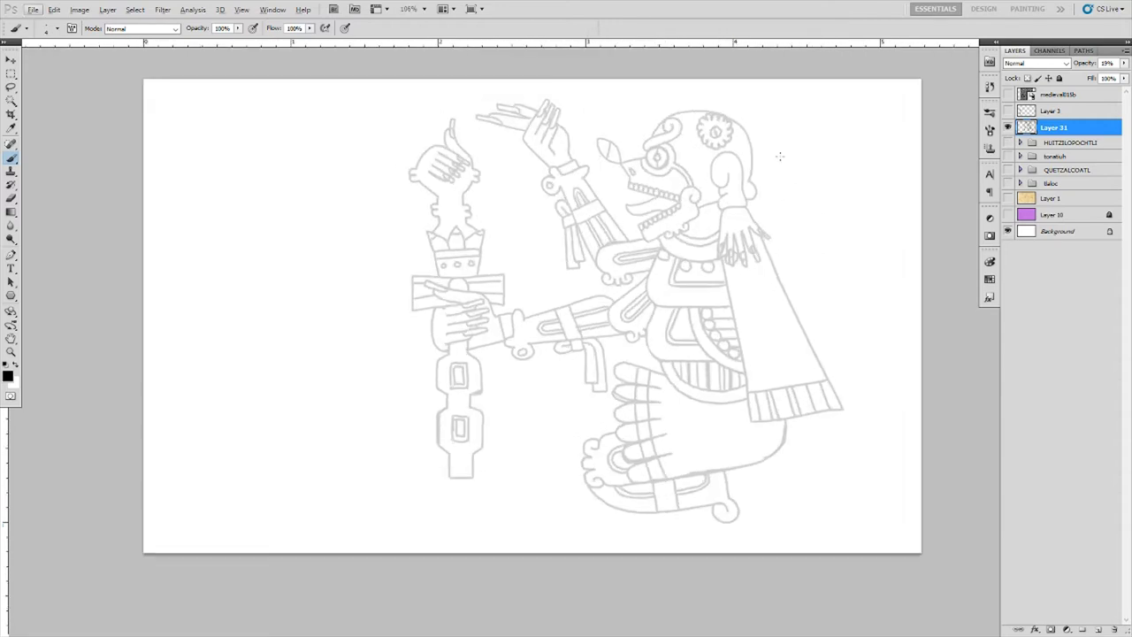
pyautogui.scroll(2, 637, 424)
# - Draw the toes, a crossing line and both outlines of the lower leg
pyautogui.moveTo(704, 494); pyautogui.dragTo(718, 534)
pyautogui.moveTo(635, 465); pyautogui.dragTo(688, 461)
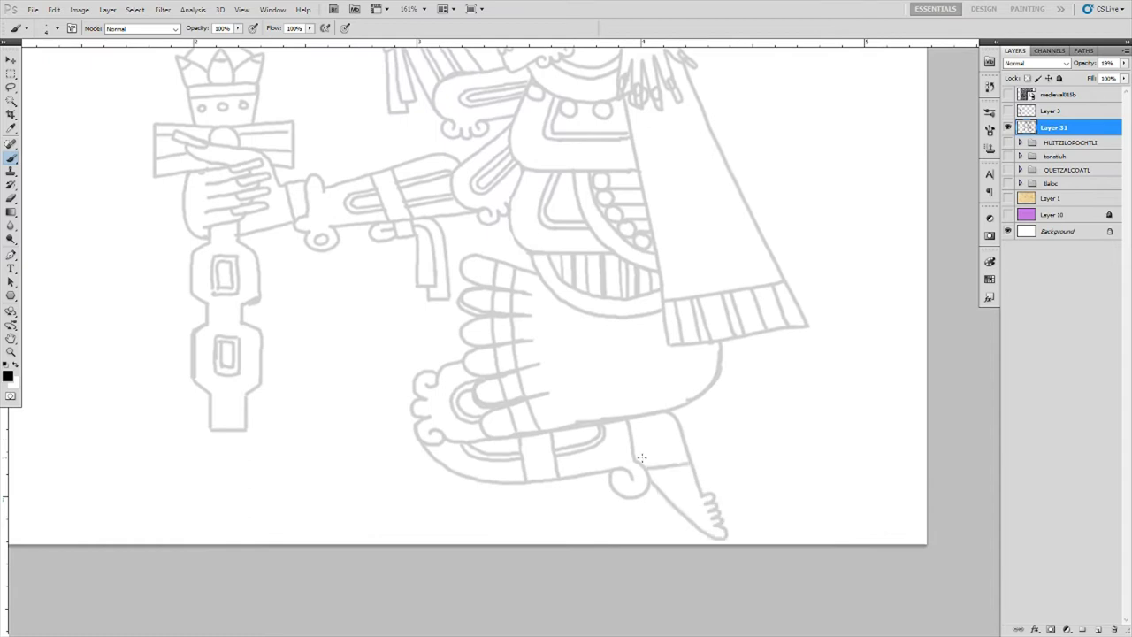
pyautogui.moveTo(683, 407); pyautogui.dragTo(732, 531)
pyautogui.moveTo(650, 481); pyautogui.dragTo(677, 528)
pyautogui.scroll(1, 657, 449)
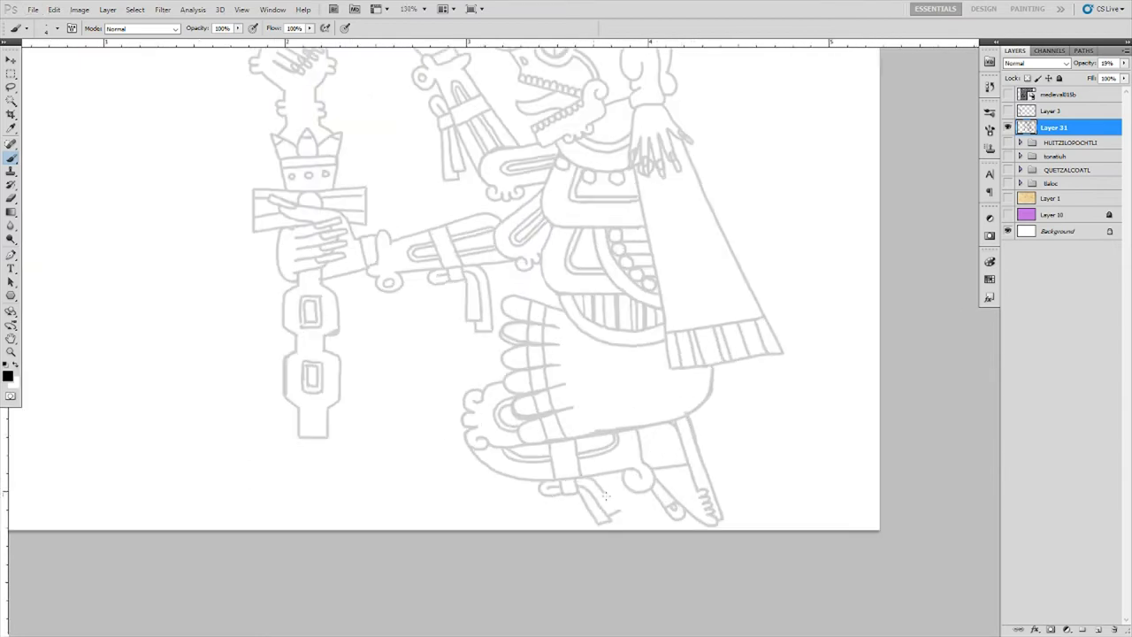
pyautogui.scroll(-2, 605, 495)
# - Undo the small curl stroke after cancelling an accidental transform
pyautogui.hotkey('ctrl', 't')
pyautogui.press('Escape')
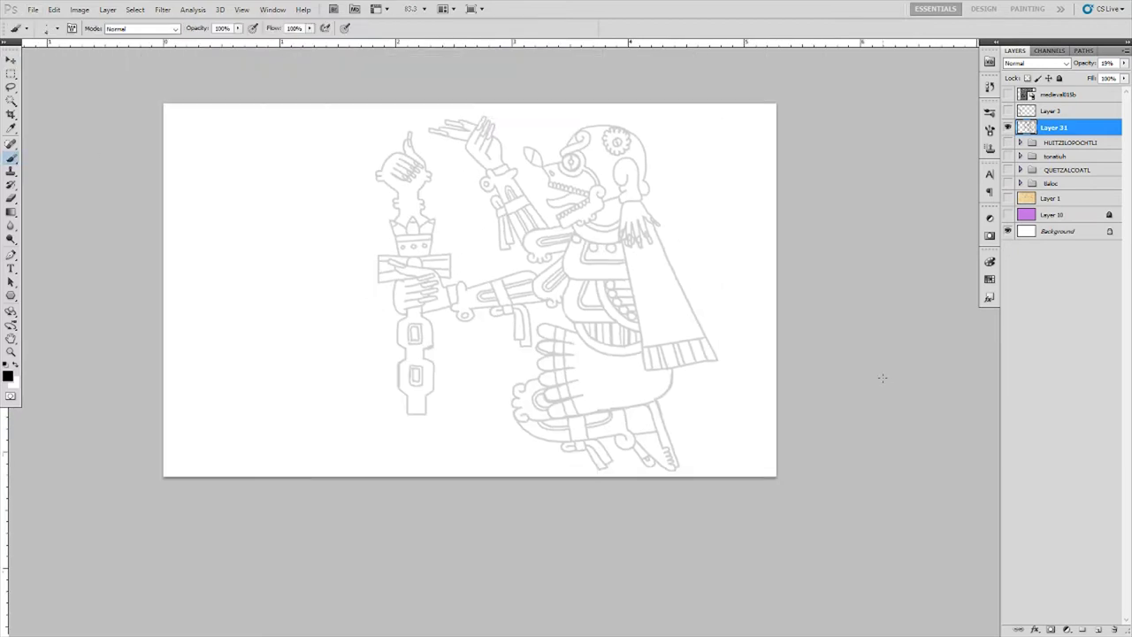
pyautogui.scroll(3, 550, 358)
pyautogui.hotkey('ctrl', 'z')
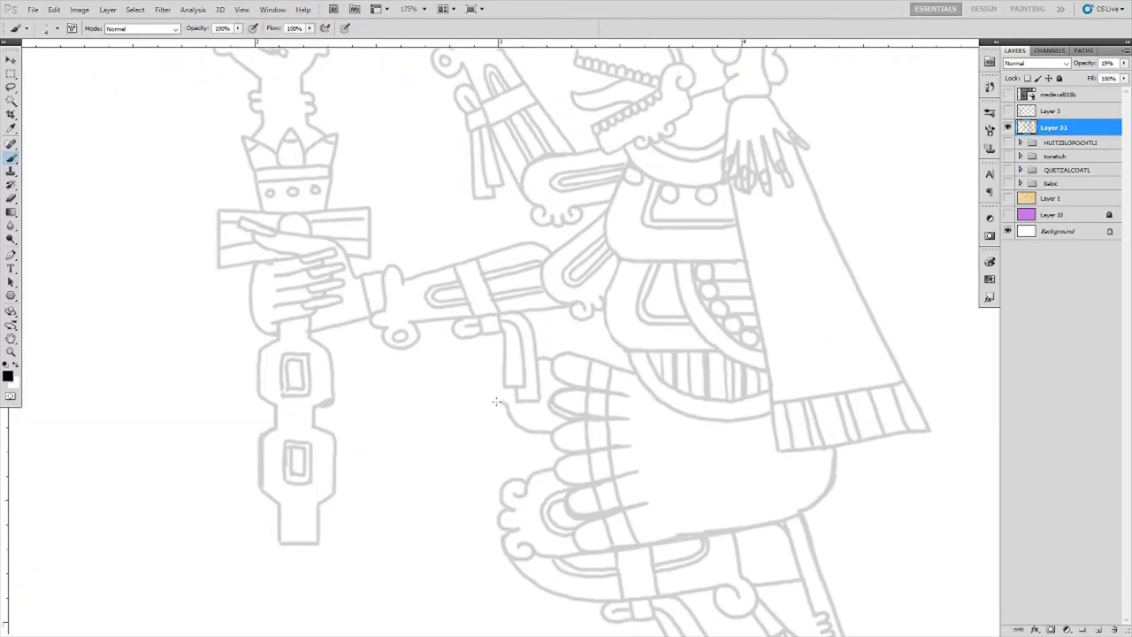
pyautogui.scroll(-1, 552, 409)
pyautogui.scroll(2, 530, 403)
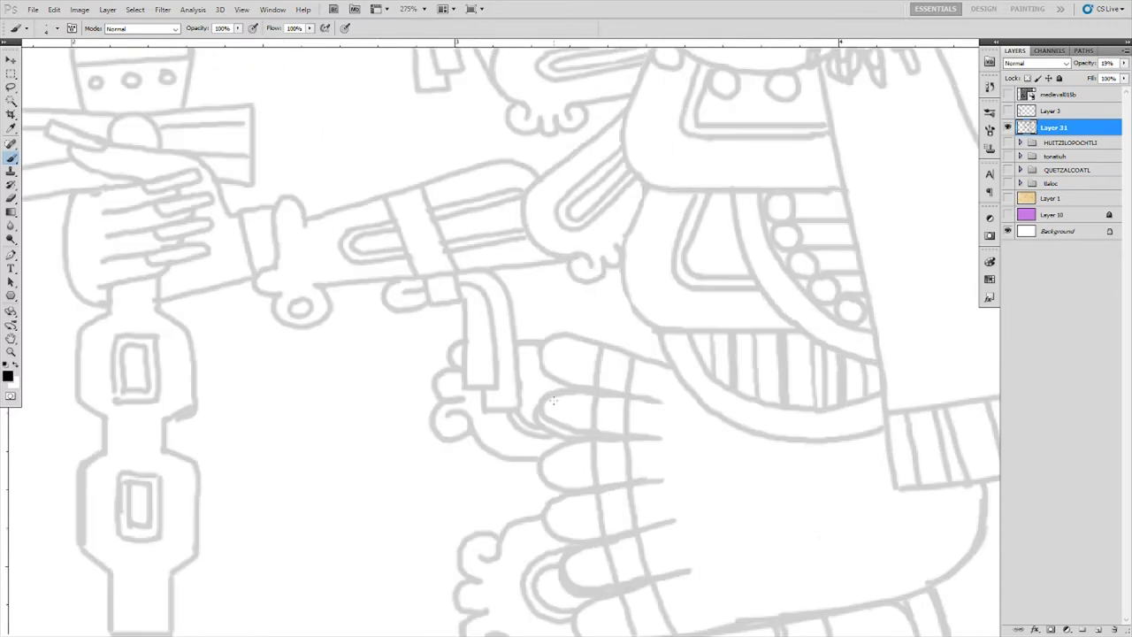
pyautogui.scroll(-1, 517, 403)
pyautogui.scroll(-3, 508, 401)
pyautogui.scroll(3, 485, 323)
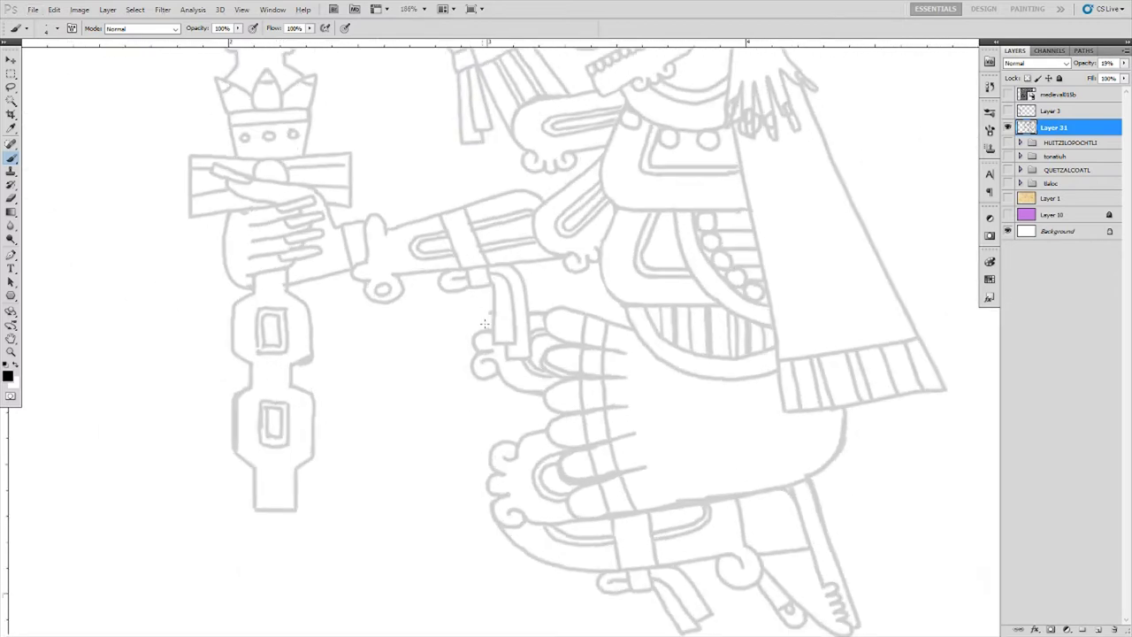
# - Draw the long leg line down from the staff with its inner loop and right outline
pyautogui.moveTo(473, 343)
pyautogui.mouseDown()
pyautogui.moveTo(420, 488)
pyautogui.moveTo(448, 362)
pyautogui.mouseUp()
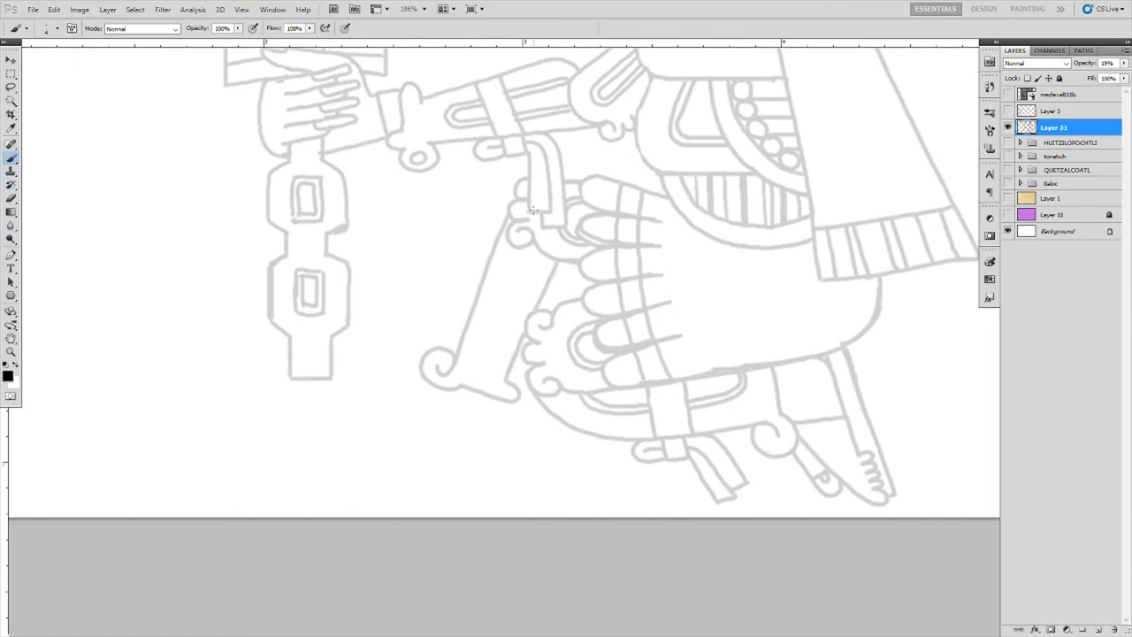
pyautogui.hotkey('ctrl', 'z')
pyautogui.moveTo(513, 246); pyautogui.dragTo(478, 367)
pyautogui.moveTo(547, 256); pyautogui.dragTo(482, 363)
pyautogui.scroll(-3, 631, 281)
pyautogui.scroll(3, 513, 407)
# - Extend a curved line from the leg down toward the foot
pyautogui.moveTo(506, 409); pyautogui.dragTo(463, 462)
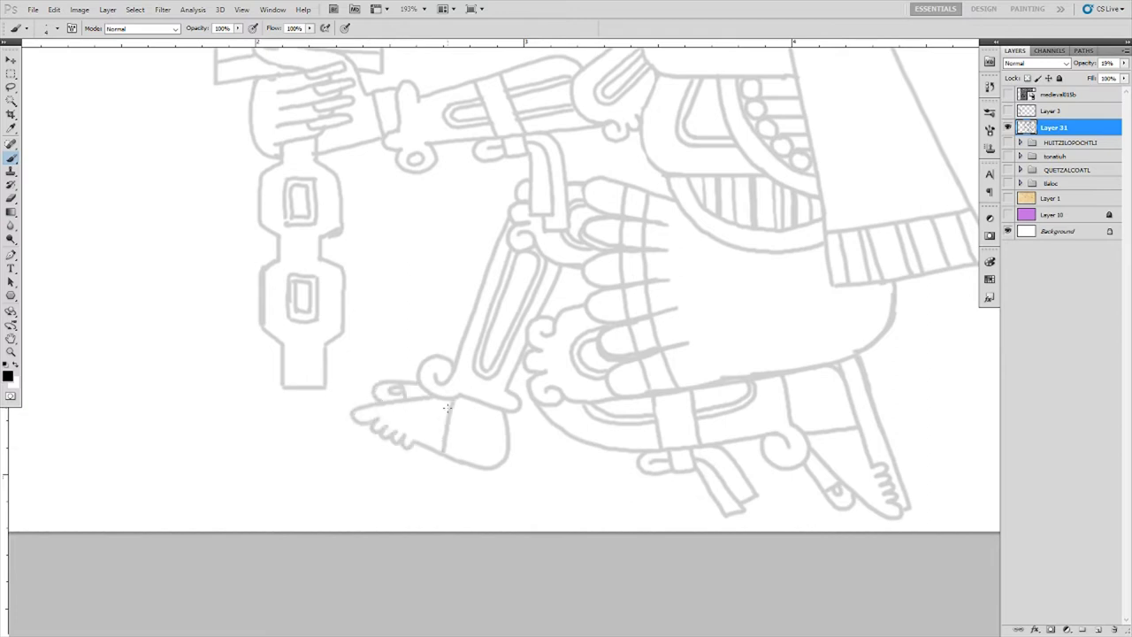
pyautogui.scroll(-3, 446, 407)
pyautogui.scroll(2, 504, 463)
pyautogui.scroll(1, 509, 459)
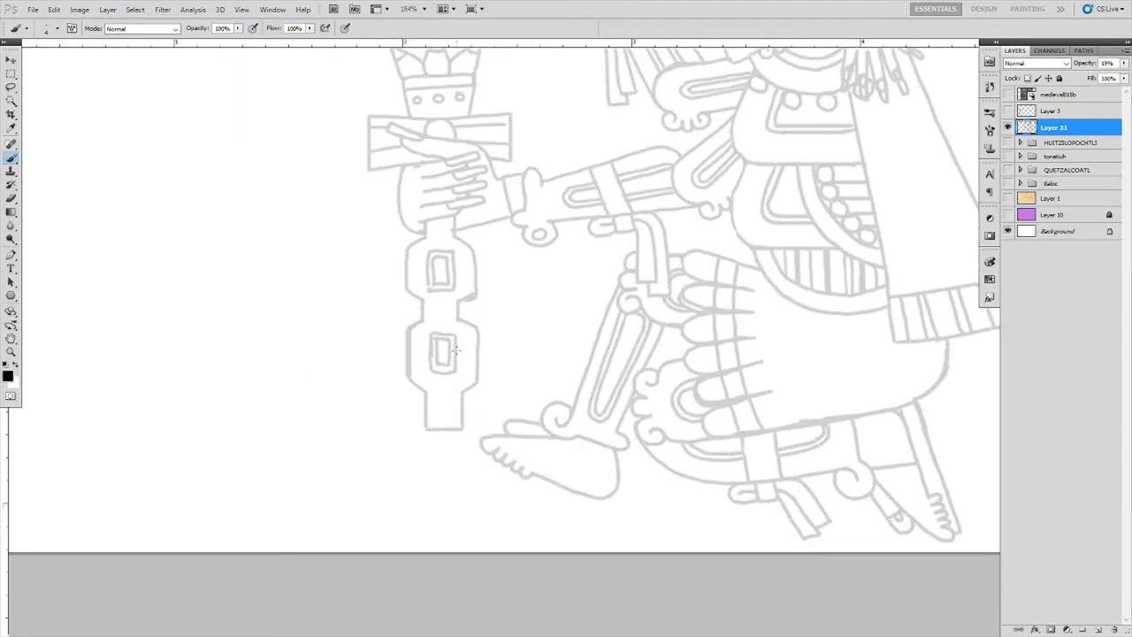
pyautogui.scroll(-3, 594, 394)
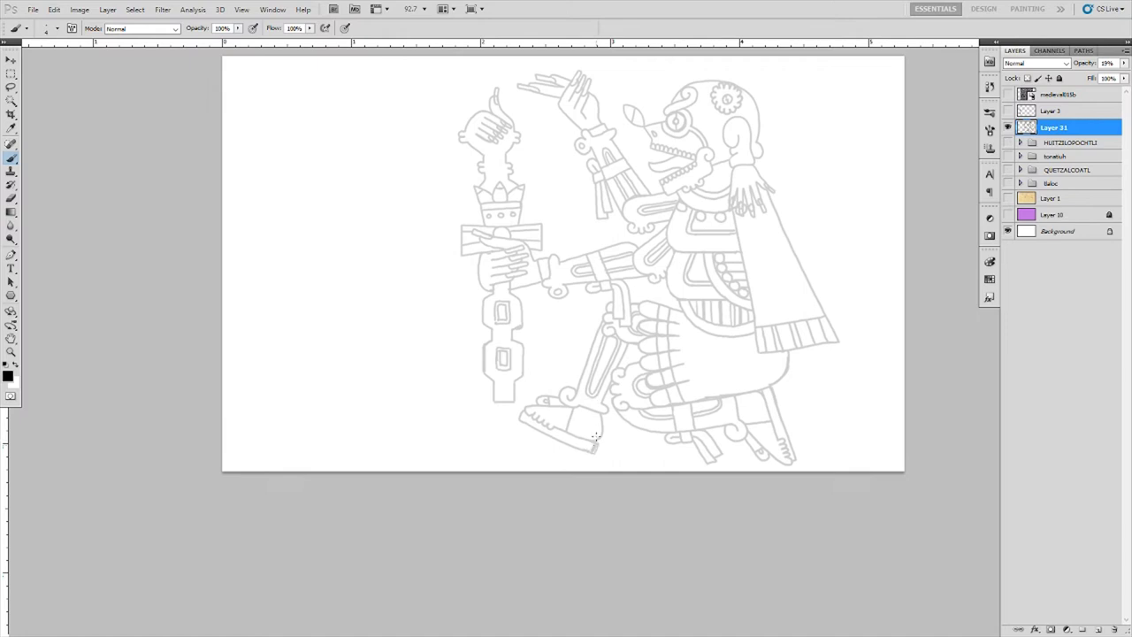
pyautogui.scroll(-2, 458, 372)
pyautogui.scroll(2, 722, 205)
pyautogui.scroll(1, 651, 166)
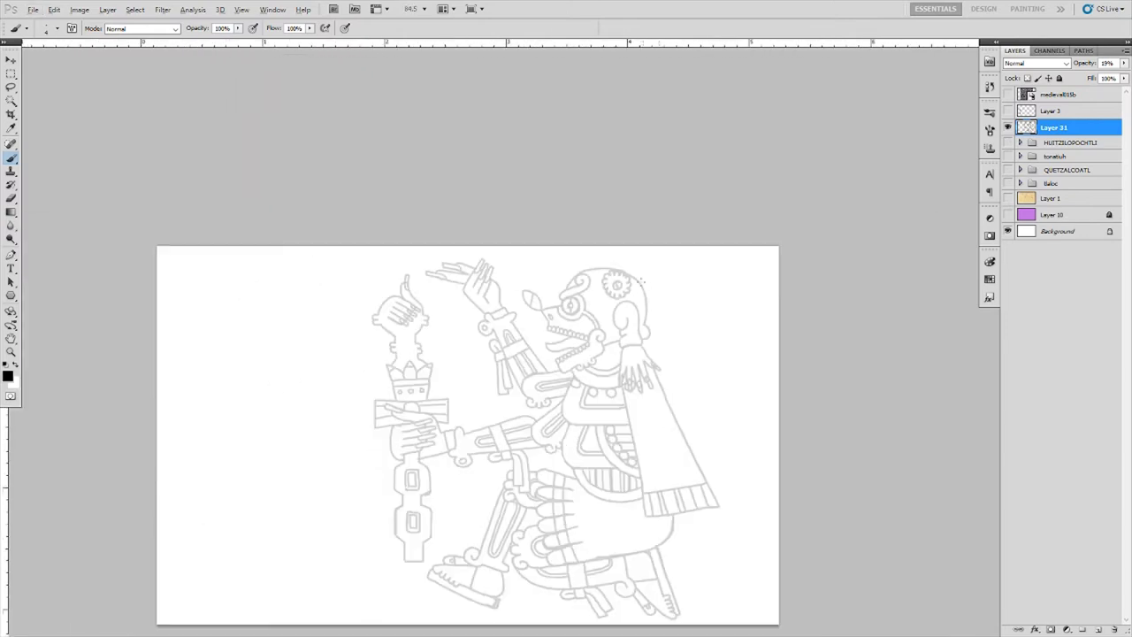
# - Sketch a crest of thin feather strokes above the deity's head, undoing a stray line
pyautogui.scroll(2, 598, 274)
pyautogui.scroll(1, 598, 274)
pyautogui.moveTo(583, 305); pyautogui.dragTo(613, 262)
pyautogui.moveTo(654, 301); pyautogui.dragTo(678, 244)
pyautogui.moveTo(703, 319)
pyautogui.mouseDown()
pyautogui.moveTo(751, 274)
pyautogui.moveTo(714, 322)
pyautogui.mouseUp()
pyautogui.moveTo(730, 355); pyautogui.dragTo(792, 350)
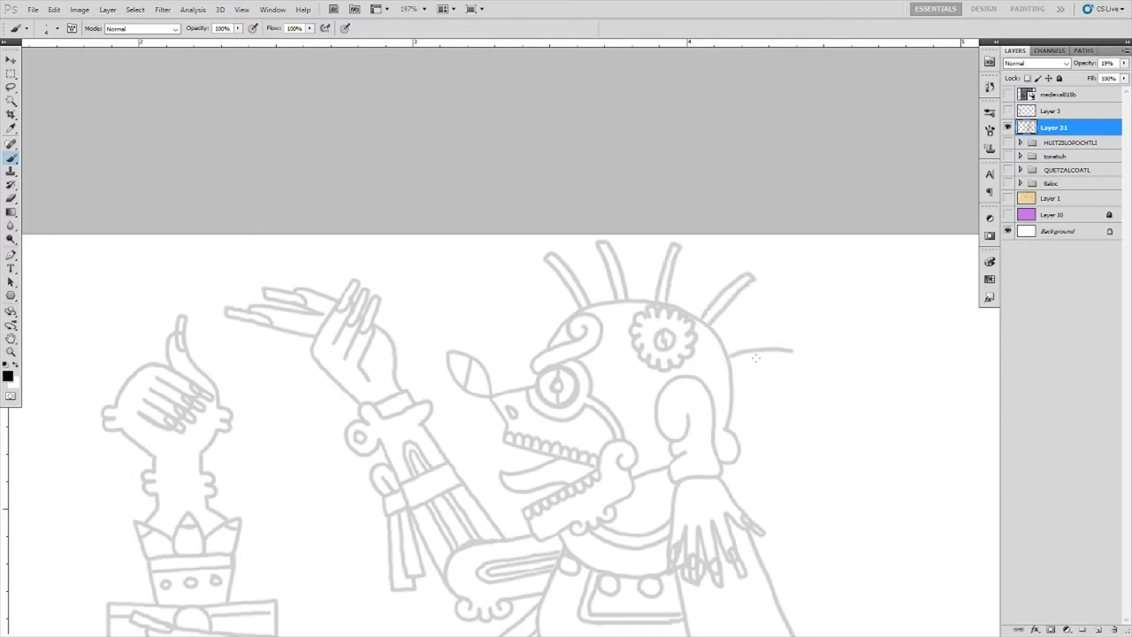
pyautogui.hotkey('ctrl', 'alt', 'z')
pyautogui.hotkey('ctrl', 'alt', 'z')
pyautogui.hotkey('ctrl', 'alt', 'z')
pyautogui.moveTo(696, 316)
pyautogui.mouseDown()
pyautogui.moveTo(732, 272)
pyautogui.moveTo(730, 252)
pyautogui.mouseUp()
pyautogui.moveTo(748, 320); pyautogui.dragTo(778, 279)
pyautogui.moveTo(591, 301); pyautogui.dragTo(595, 259)
pyautogui.moveTo(644, 301); pyautogui.dragTo(649, 253)
pyautogui.moveTo(708, 311); pyautogui.dragTo(752, 301)
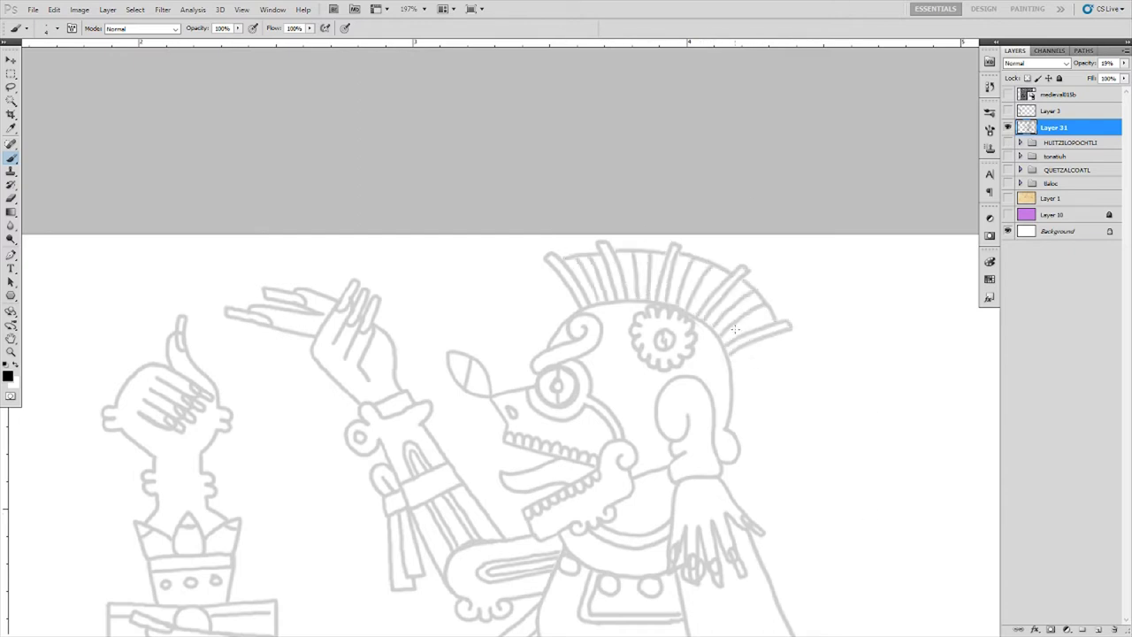
# - Draw the back ornament behind the head as straight strokes joined by a curved arc
pyautogui.scroll(-4, 741, 311)
pyautogui.scroll(4, 741, 312)
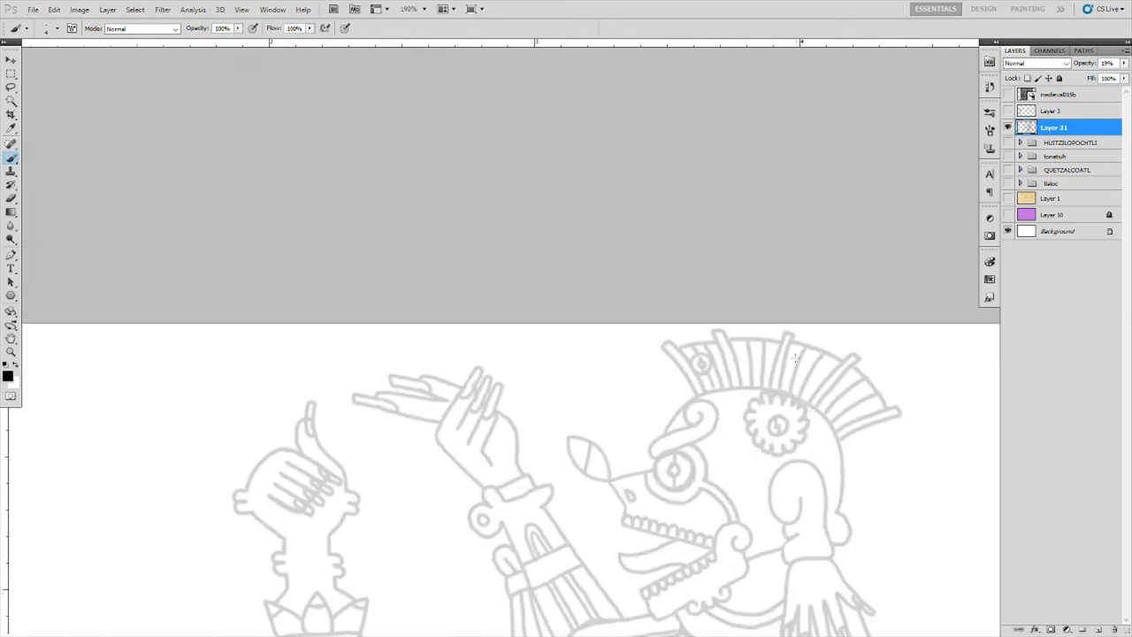
pyautogui.scroll(-1, 890, 291)
pyautogui.scroll(-1, 796, 380)
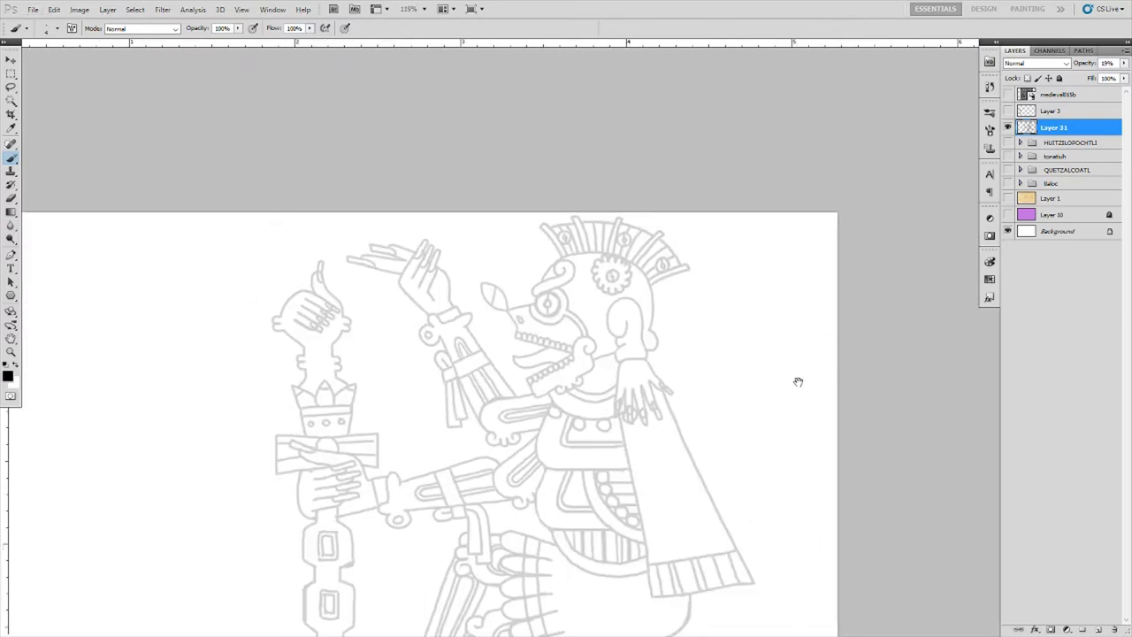
pyautogui.scroll(-1, 698, 354)
pyautogui.scroll(1, 622, 359)
pyautogui.moveTo(680, 270); pyautogui.dragTo(632, 316)
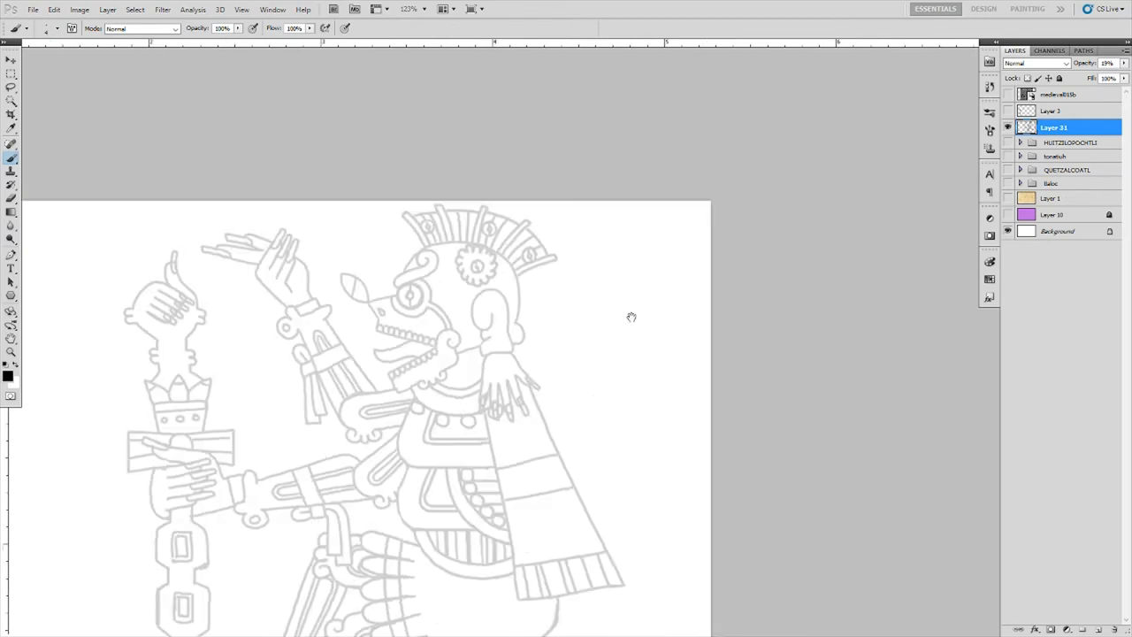
pyautogui.moveTo(631, 245); pyautogui.dragTo(517, 288)
pyautogui.moveTo(513, 354); pyautogui.dragTo(640, 376)
pyautogui.moveTo(578, 265); pyautogui.dragTo(586, 370)
# - Zoom in and out to review the updated deity sketch
pyautogui.scroll(1, 540, 275)
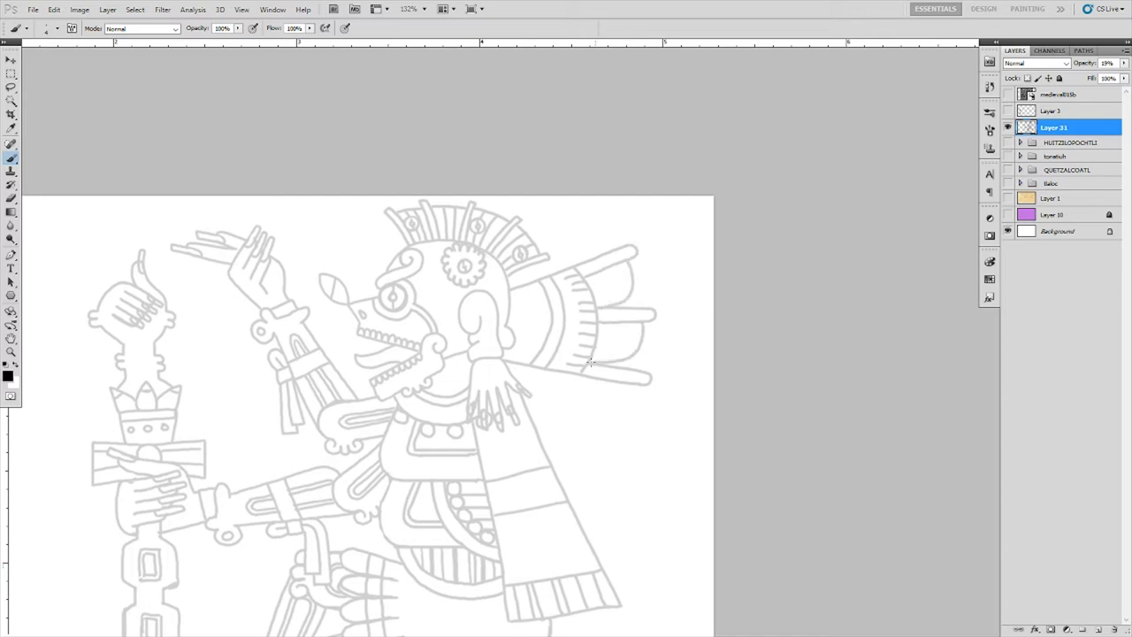
pyautogui.scroll(-2, 634, 337)
pyautogui.scroll(1, 682, 286)
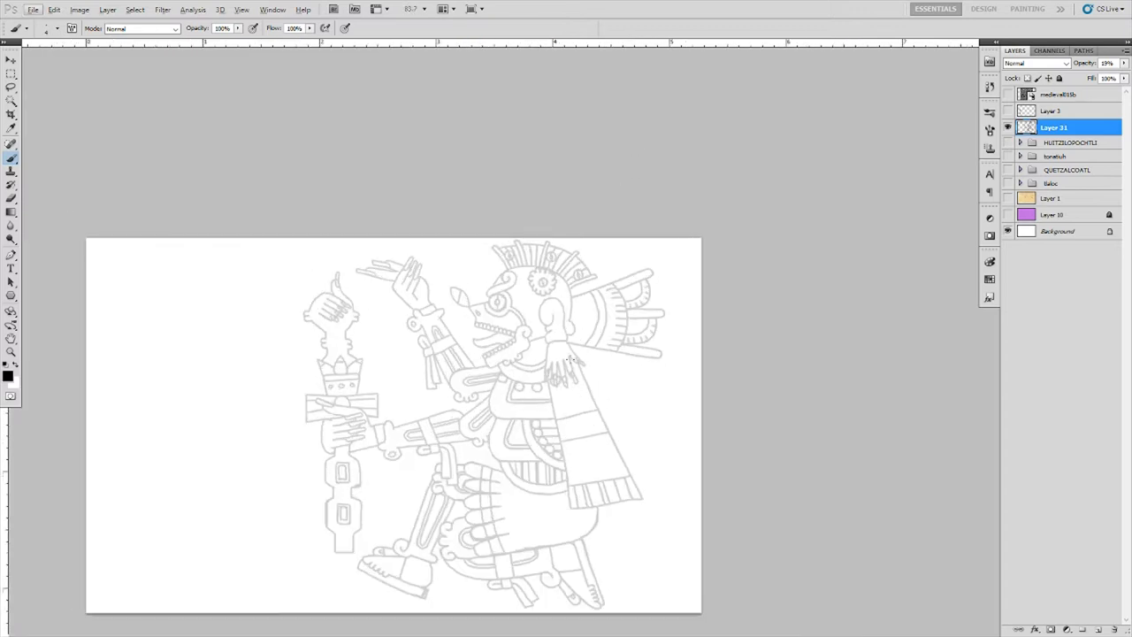
pyautogui.scroll(1, 616, 394)
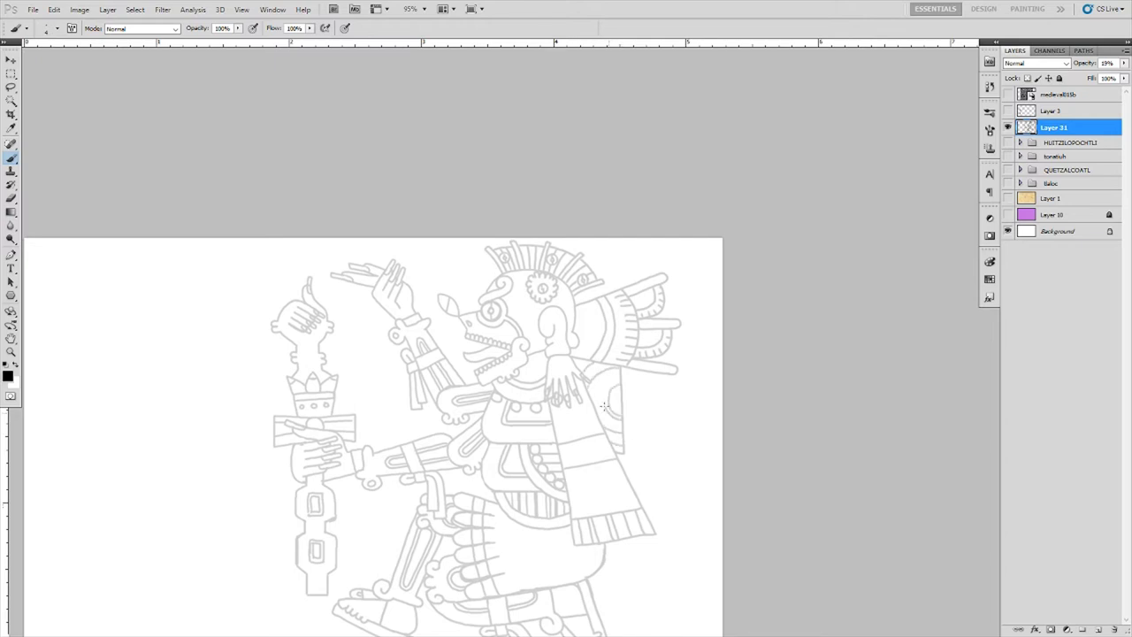
pyautogui.scroll(-1, 643, 393)
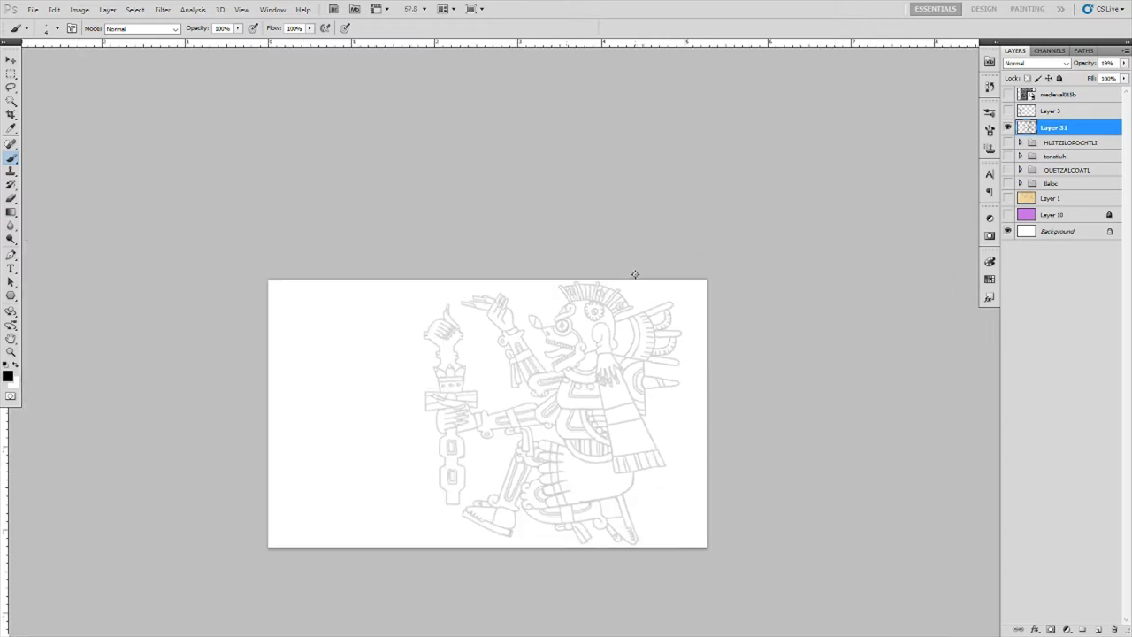
pyautogui.scroll(1, 634, 273)
pyautogui.scroll(1, 584, 314)
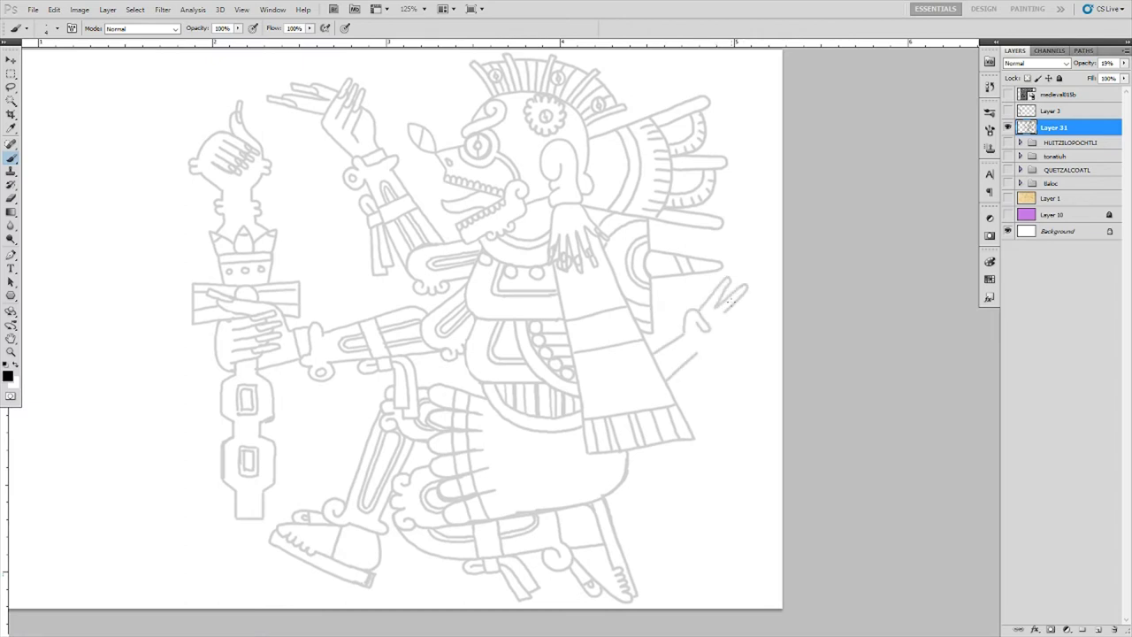
pyautogui.scroll(1, 718, 334)
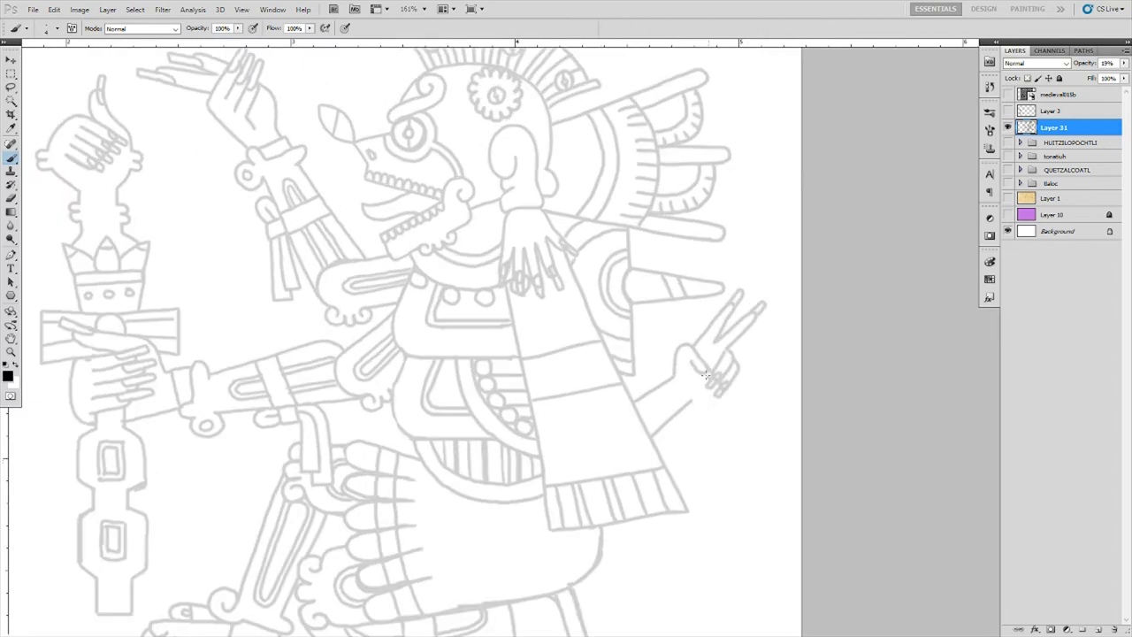
pyautogui.scroll(-1, 729, 275)
pyautogui.scroll(-1, 677, 404)
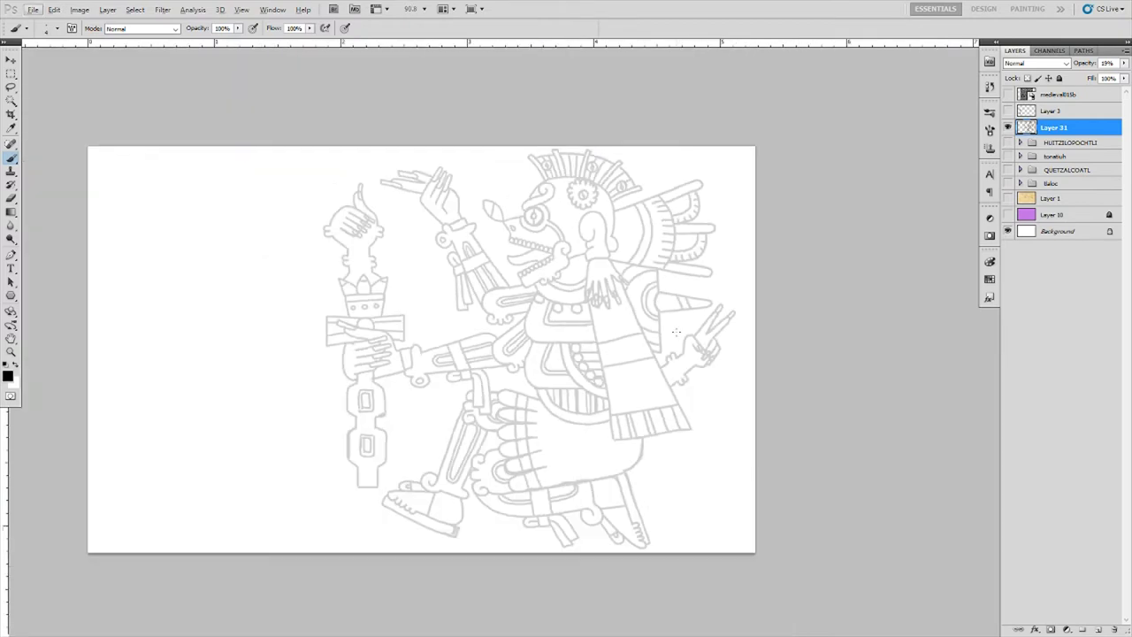
pyautogui.scroll(-1, 726, 327)
pyautogui.scroll(-2, 766, 253)
# - On a new layer, sketch a small skull left of the figure at 21% opacity
pyautogui.hotkey('ctrl', 'shift', 'alt', 'n')
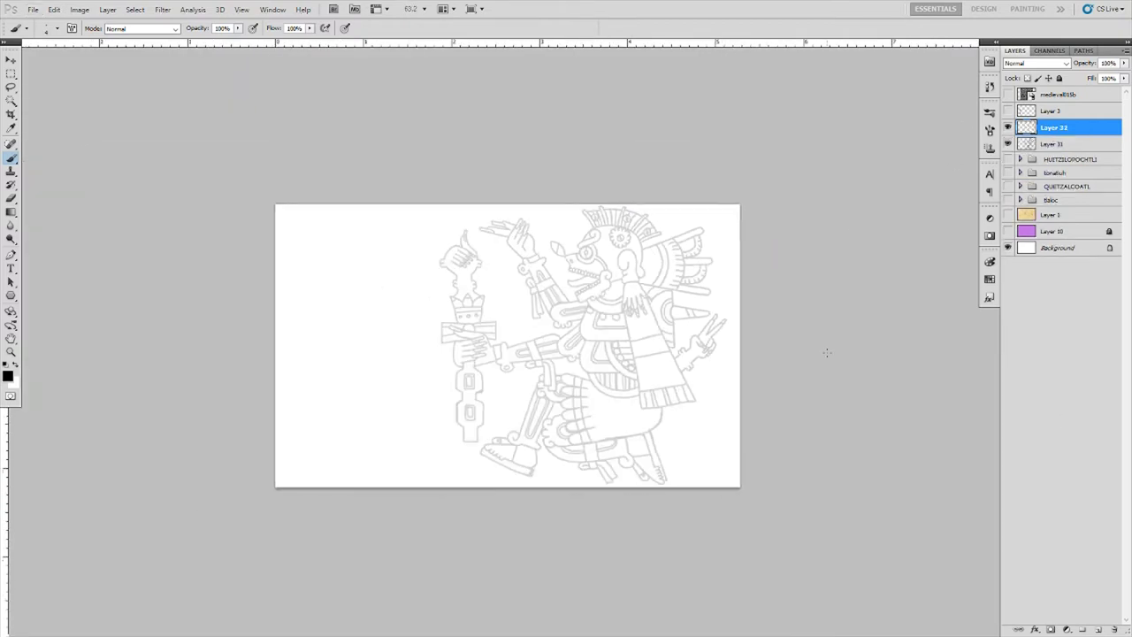
pyautogui.scroll(2, 826, 353)
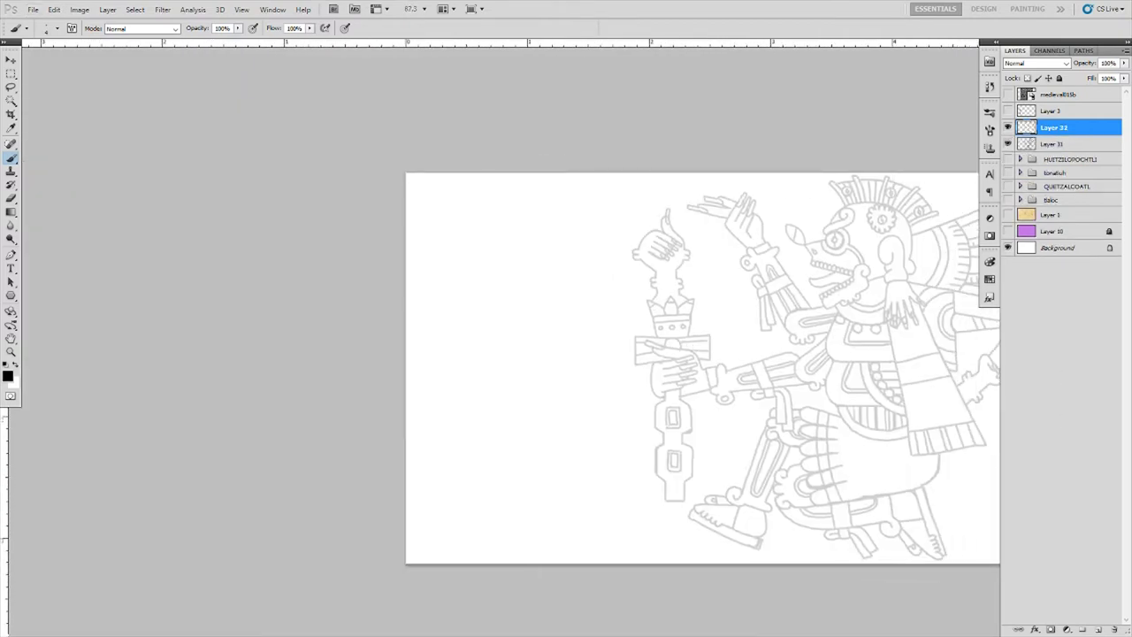
pyautogui.scroll(1, 495, 250)
pyautogui.moveTo(521, 334); pyautogui.dragTo(542, 329)
pyautogui.press('2')
pyautogui.press('1')
# - Move and Alt-duplicate the skull to place four skulls left of the figure
pyautogui.scroll(1, 489, 254)
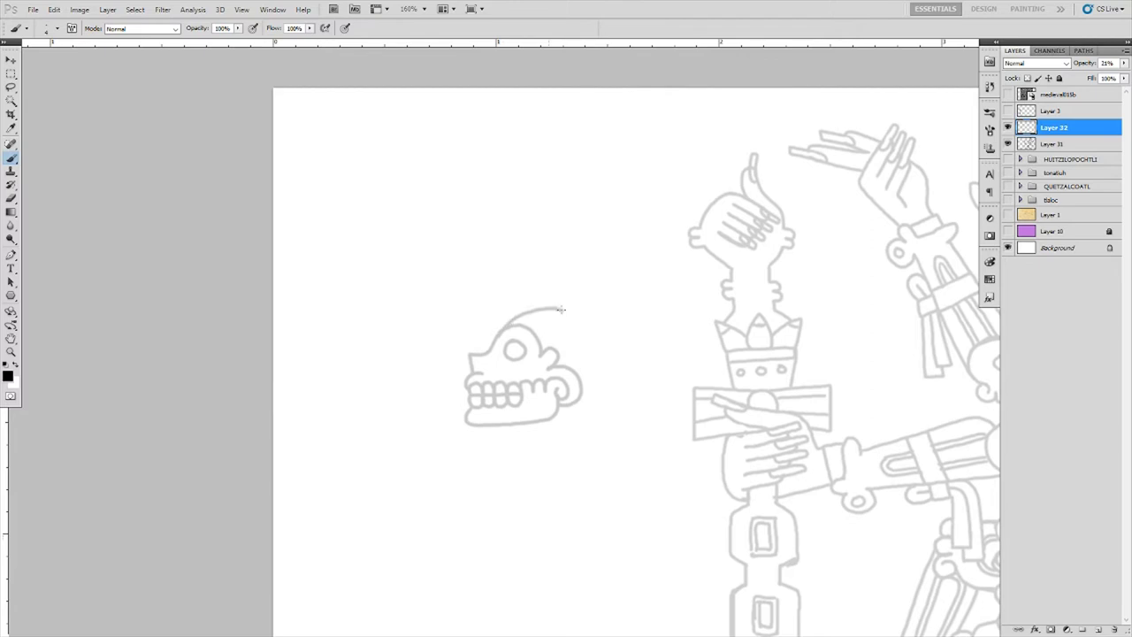
pyautogui.scroll(-2, 560, 308)
pyautogui.press('v')
pyautogui.moveTo(576, 267)
pyautogui.mouseDown()
pyautogui.moveTo(542, 198)
pyautogui.moveTo(584, 301)
pyautogui.mouseUp()
pyautogui.moveTo(584, 300); pyautogui.dragTo(616, 420)
pyautogui.press('Return')
pyautogui.press('l')
pyautogui.scroll(-1, 566, 318)
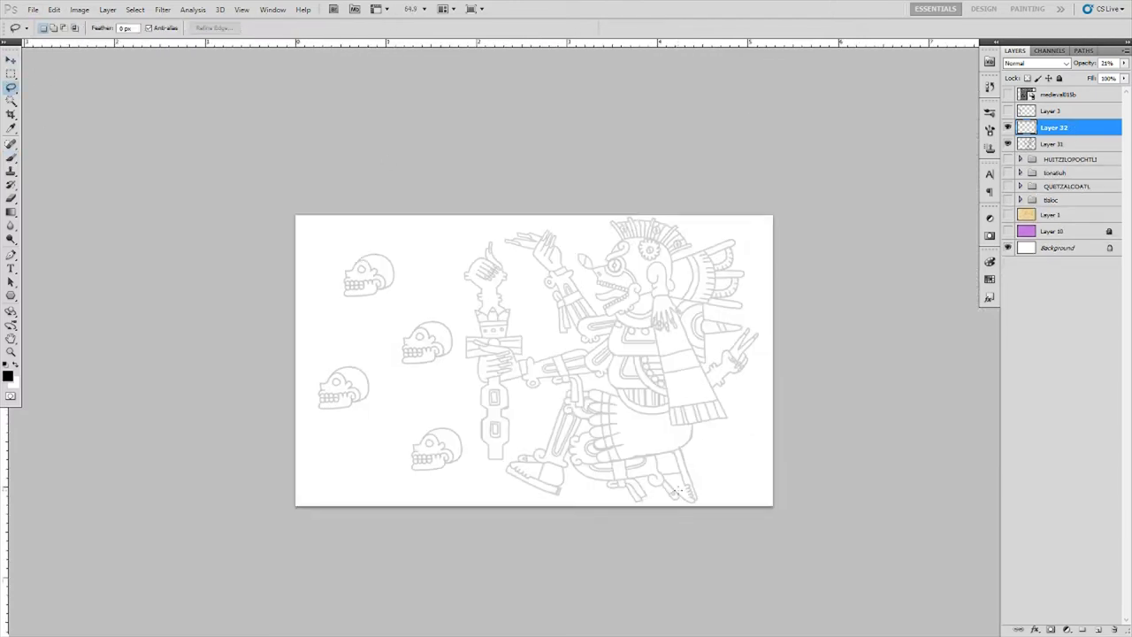
# - On another new layer, brush a black ink circle around the deity's eye
pyautogui.hotkey('ctrl', 'shift', 'alt', 'n')
pyautogui.press('b')
pyautogui.scroll(2, 477, 279)
pyautogui.scroll(2, 478, 280)
pyautogui.moveTo(478, 251); pyautogui.dragTo(477, 276)
# - Show the faint line-art layer and ink a full spiral with a thick band above the eye
pyautogui.click(1008, 143)
pyautogui.scroll(1, 448, 108)
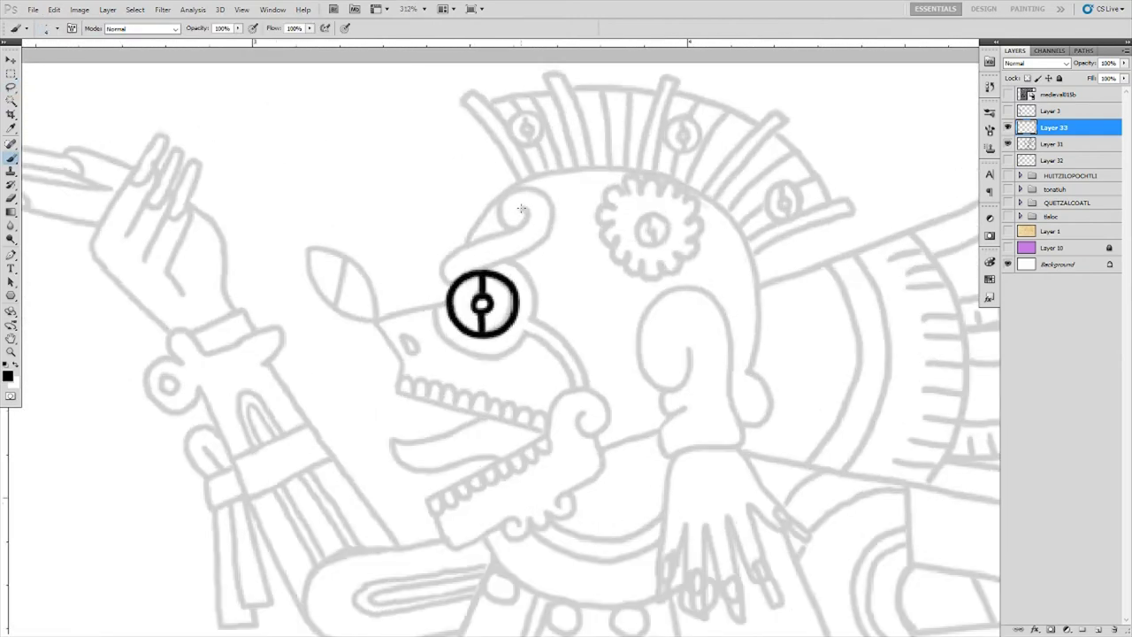
pyautogui.moveTo(517, 212); pyautogui.dragTo(485, 265)
pyautogui.hotkey('ctrl', 'z')
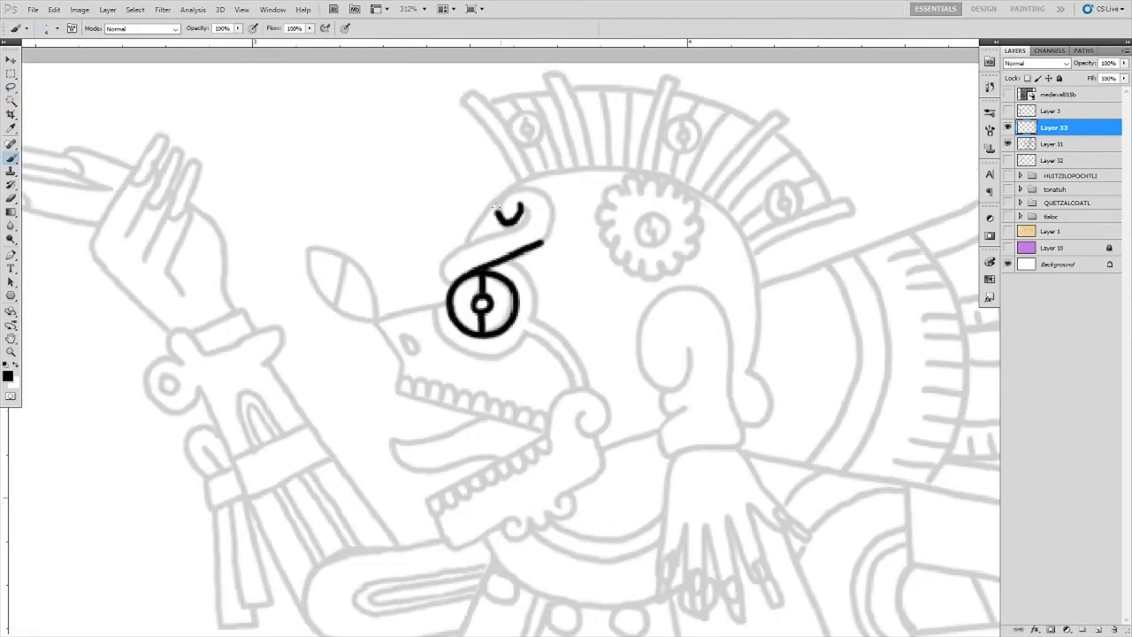
pyautogui.moveTo(497, 209)
pyautogui.mouseDown()
pyautogui.moveTo(546, 232)
pyautogui.moveTo(441, 273)
pyautogui.mouseUp()
pyautogui.moveTo(371, 320)
pyautogui.mouseDown()
pyautogui.moveTo(402, 362)
pyautogui.moveTo(548, 434)
pyautogui.mouseUp()
# - Ink the snout, upper teeth line, jaw curls, tongue, nostril and lower teeth
pyautogui.scroll(1, 468, 315)
pyautogui.moveTo(393, 411)
pyautogui.mouseDown()
pyautogui.moveTo(409, 398)
pyautogui.moveTo(573, 460)
pyautogui.moveTo(617, 408)
pyautogui.moveTo(610, 447)
pyautogui.moveTo(424, 544)
pyautogui.moveTo(459, 402)
pyautogui.mouseUp()
pyautogui.moveTo(460, 402)
pyautogui.mouseDown()
pyautogui.moveTo(482, 464)
pyautogui.moveTo(577, 433)
pyautogui.moveTo(643, 407)
pyautogui.moveTo(674, 329)
pyautogui.mouseUp()
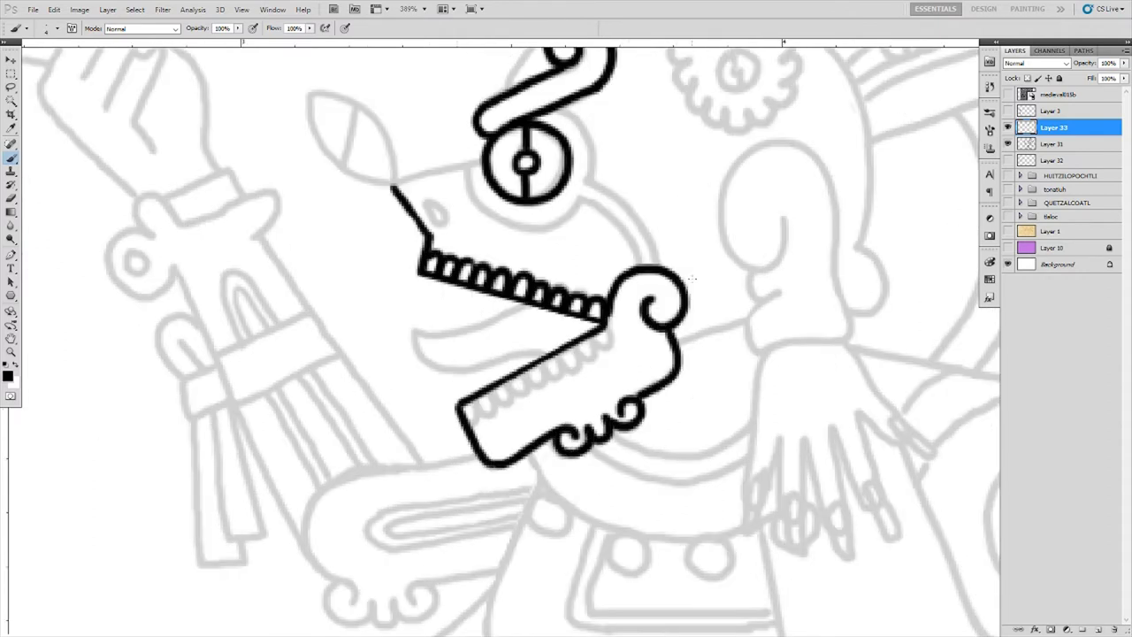
pyautogui.hotkey('ctrl', 'z')
pyautogui.moveTo(642, 404); pyautogui.dragTo(674, 329)
pyautogui.moveTo(417, 333)
pyautogui.mouseDown()
pyautogui.moveTo(363, 452)
pyautogui.moveTo(472, 417)
pyautogui.moveTo(357, 449)
pyautogui.moveTo(486, 478)
pyautogui.moveTo(531, 571)
pyautogui.mouseUp()
pyautogui.hotkey('ctrl', 'z')
pyautogui.moveTo(382, 394)
pyautogui.mouseDown()
pyautogui.moveTo(467, 364)
pyautogui.moveTo(297, 302)
pyautogui.moveTo(387, 382)
pyautogui.moveTo(351, 316)
pyautogui.mouseUp()
pyautogui.moveTo(414, 408)
pyautogui.mouseDown()
pyautogui.moveTo(435, 426)
pyautogui.moveTo(420, 285)
pyautogui.mouseUp()
pyautogui.moveTo(595, 394)
pyautogui.mouseDown()
pyautogui.moveTo(566, 428)
pyautogui.moveTo(440, 488)
pyautogui.mouseUp()
# - Ink the long curved head outline around the headdress down to the ear and chin
pyautogui.moveTo(645, 194)
pyautogui.mouseDown()
pyautogui.moveTo(596, 357)
pyautogui.moveTo(306, 357)
pyautogui.mouseUp()
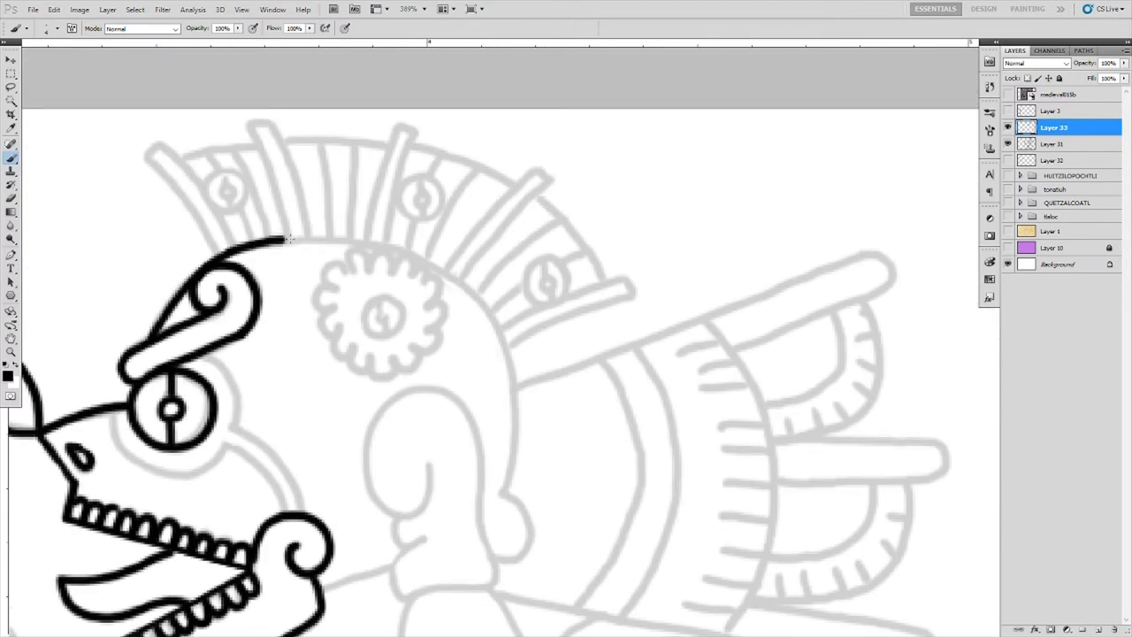
pyautogui.moveTo(278, 266)
pyautogui.mouseDown()
pyautogui.moveTo(504, 491)
pyautogui.moveTo(495, 547)
pyautogui.mouseUp()
pyautogui.scroll(1, 504, 491)
pyautogui.moveTo(459, 429); pyautogui.dragTo(599, 324)
pyautogui.moveTo(577, 353)
pyautogui.mouseDown()
pyautogui.moveTo(611, 336)
pyautogui.moveTo(632, 461)
pyautogui.mouseUp()
pyautogui.moveTo(575, 416)
pyautogui.mouseDown()
pyautogui.moveTo(550, 464)
pyautogui.moveTo(632, 459)
pyautogui.mouseUp()
pyautogui.moveTo(619, 398); pyautogui.dragTo(650, 504)
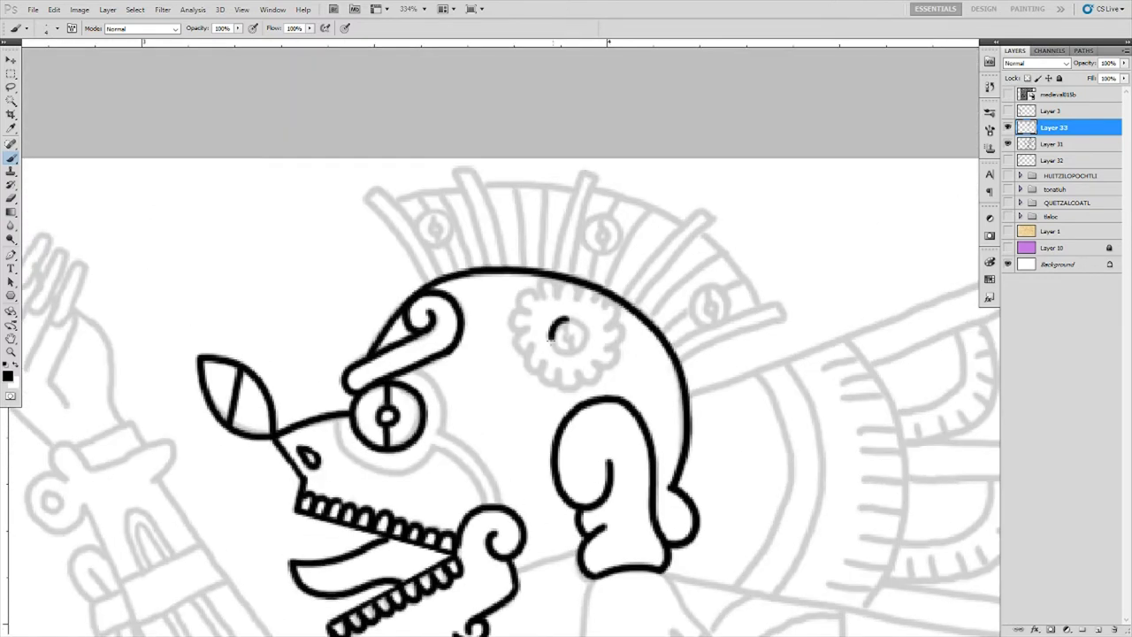
# - Ink a small eye circle with marks around it and a long curve from the head top
pyautogui.moveTo(566, 318); pyautogui.dragTo(581, 382)
pyautogui.moveTo(522, 329); pyautogui.dragTo(517, 352)
pyautogui.moveTo(608, 325); pyautogui.dragTo(610, 342)
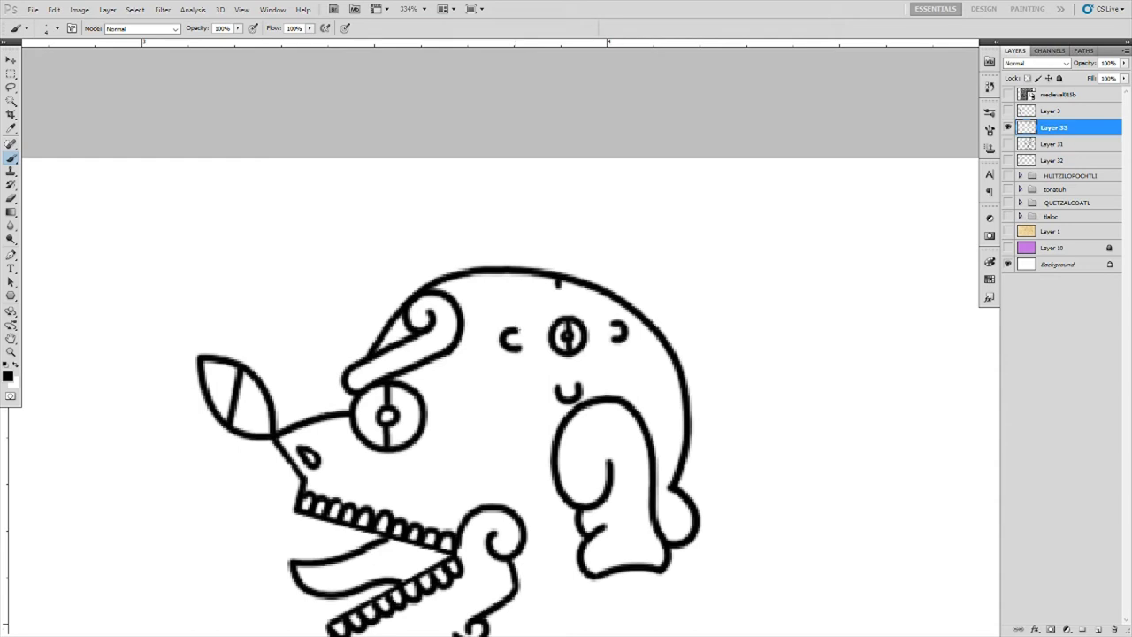
pyautogui.moveTo(530, 294); pyautogui.dragTo(520, 327)
pyautogui.hotkey('ctrl', 'z')
pyautogui.hotkey('ctrl', 'z')
pyautogui.moveTo(552, 272)
pyautogui.mouseDown()
pyautogui.moveTo(508, 332)
pyautogui.moveTo(511, 371)
pyautogui.moveTo(557, 402)
pyautogui.moveTo(624, 345)
pyautogui.moveTo(614, 305)
pyautogui.mouseUp()
pyautogui.hotkey('ctrl', 'z')
# - Show the grey reference sketch and ink lines from the eye ring to the jaw and neck
pyautogui.scroll(-3, 607, 256)
pyautogui.click(1008, 144)
pyautogui.scroll(1, 549, 341)
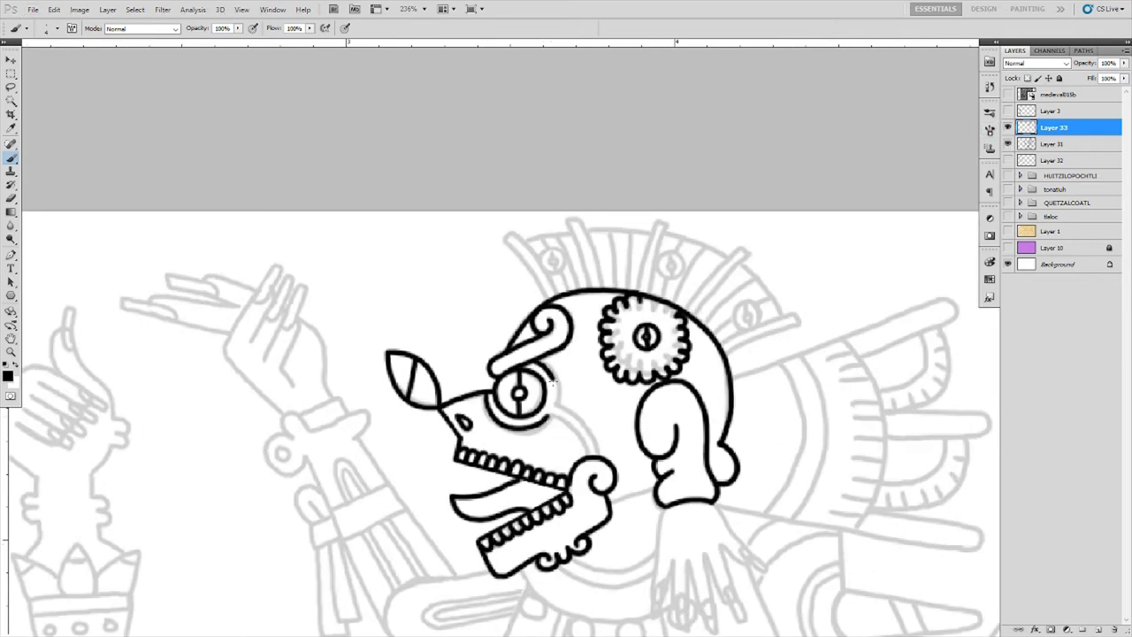
pyautogui.moveTo(555, 377); pyautogui.dragTo(600, 456)
pyautogui.moveTo(547, 412); pyautogui.dragTo(588, 458)
pyautogui.moveTo(610, 503); pyautogui.dragTo(658, 496)
# - Ink the clawed hand's fingers and the wrist outline
pyautogui.scroll(1, 658, 497)
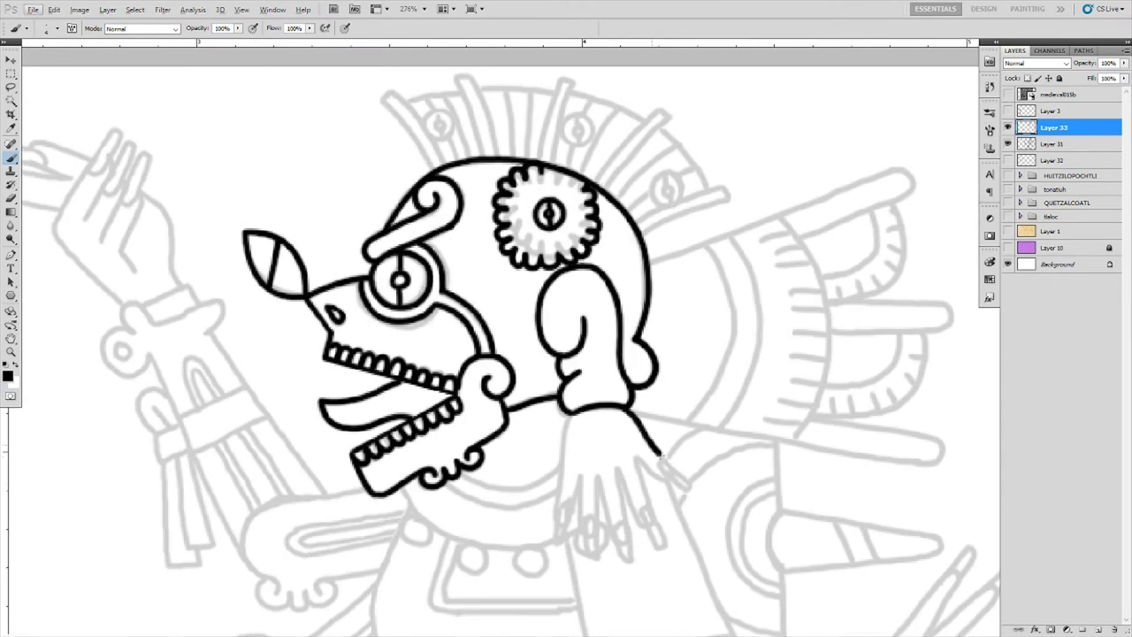
pyautogui.moveTo(662, 458); pyautogui.dragTo(691, 487)
pyautogui.moveTo(635, 458)
pyautogui.mouseDown()
pyautogui.moveTo(662, 479)
pyautogui.moveTo(665, 546)
pyautogui.moveTo(644, 530)
pyautogui.mouseUp()
pyautogui.moveTo(619, 482)
pyautogui.mouseDown()
pyautogui.moveTo(637, 559)
pyautogui.moveTo(615, 535)
pyautogui.mouseUp()
pyautogui.moveTo(588, 476)
pyautogui.mouseDown()
pyautogui.moveTo(601, 555)
pyautogui.moveTo(556, 541)
pyautogui.mouseUp()
pyautogui.moveTo(568, 501); pyautogui.dragTo(554, 536)
pyautogui.moveTo(573, 412); pyautogui.dragTo(557, 522)
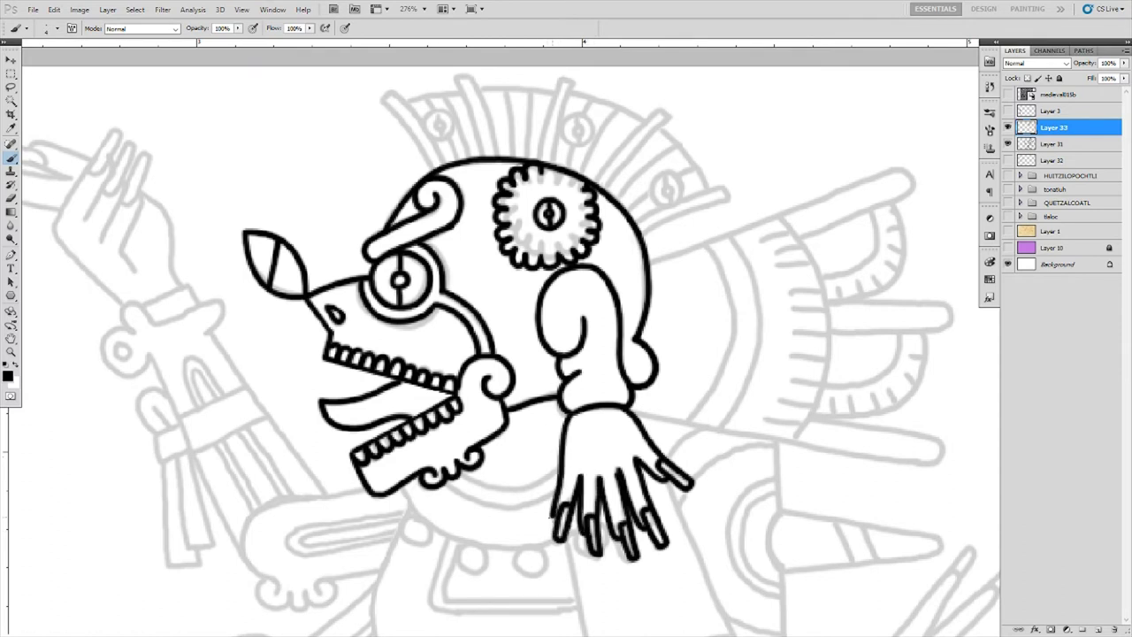
# - Ink the fan's two straight edges, its arcs and inner bands, with rounded tips
pyautogui.moveTo(864, 492); pyautogui.dragTo(667, 526)
pyautogui.moveTo(451, 296); pyautogui.dragTo(674, 213)
pyautogui.moveTo(435, 446); pyautogui.dragTo(695, 493)
pyautogui.moveTo(581, 250)
pyautogui.mouseDown()
pyautogui.moveTo(610, 278)
pyautogui.moveTo(593, 473)
pyautogui.mouseUp()
pyautogui.moveTo(532, 268)
pyautogui.mouseDown()
pyautogui.moveTo(523, 459)
pyautogui.moveTo(497, 444)
pyautogui.mouseUp()
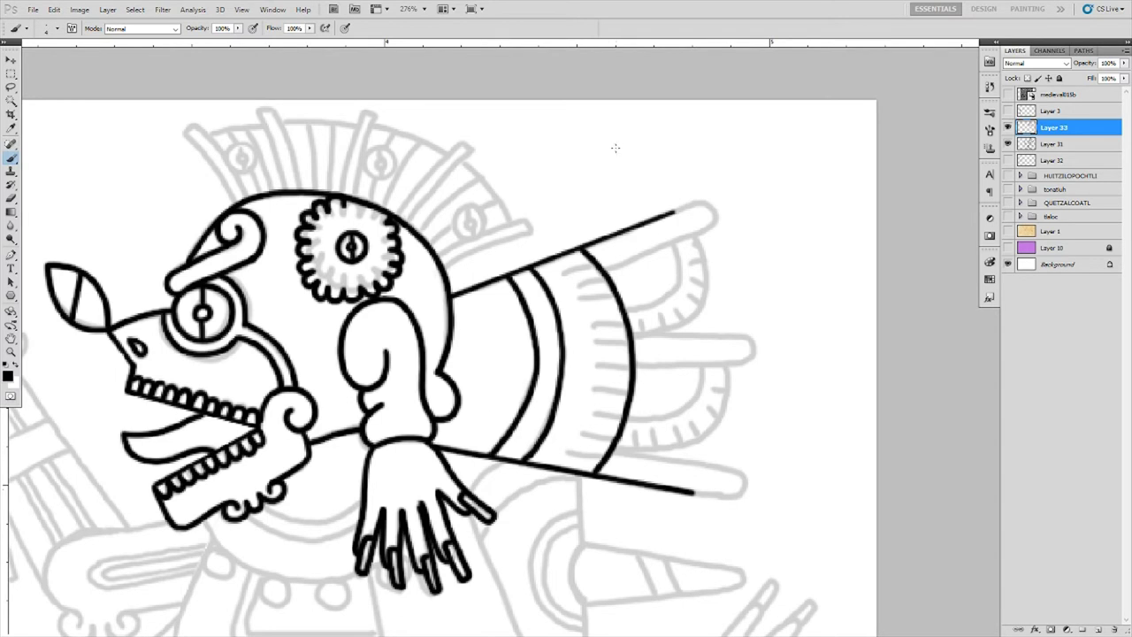
pyautogui.moveTo(610, 453); pyautogui.dragTo(691, 495)
pyautogui.moveTo(781, 365); pyautogui.dragTo(660, 469)
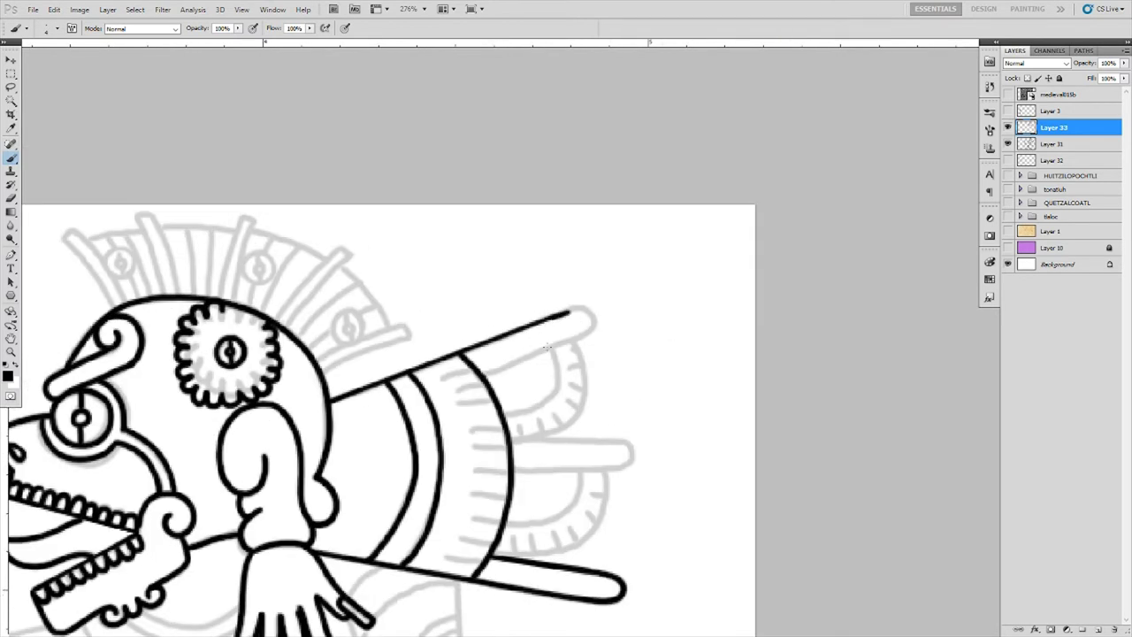
pyautogui.moveTo(484, 375); pyautogui.dragTo(572, 312)
# - Ink the fan's rounded horizontal bar and the inner rounded curves beneath it
pyautogui.moveTo(511, 440)
pyautogui.mouseDown()
pyautogui.moveTo(612, 439)
pyautogui.moveTo(521, 467)
pyautogui.mouseUp()
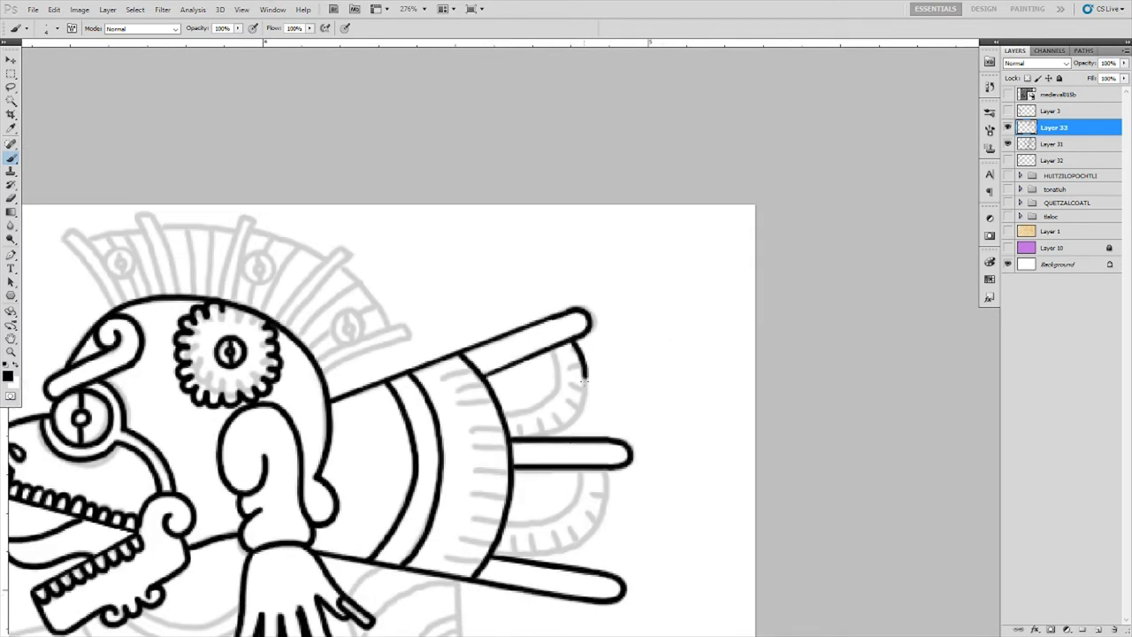
pyautogui.moveTo(582, 380); pyautogui.dragTo(511, 437)
pyautogui.moveTo(607, 469); pyautogui.dragTo(493, 553)
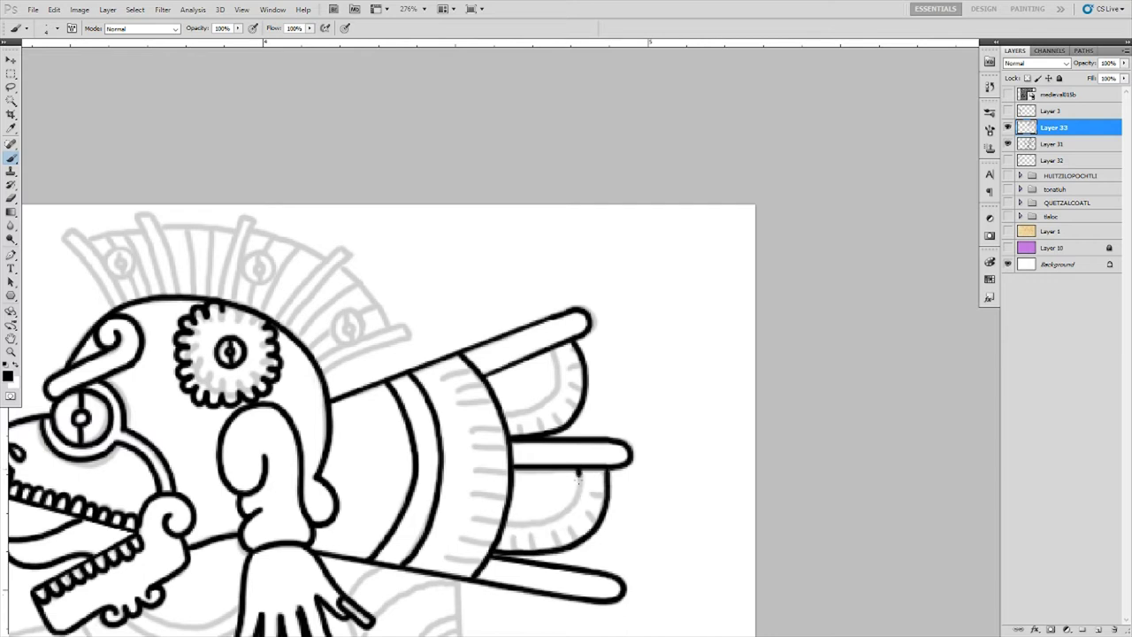
pyautogui.moveTo(579, 476); pyautogui.dragTo(505, 527)
pyautogui.moveTo(553, 352); pyautogui.dragTo(502, 410)
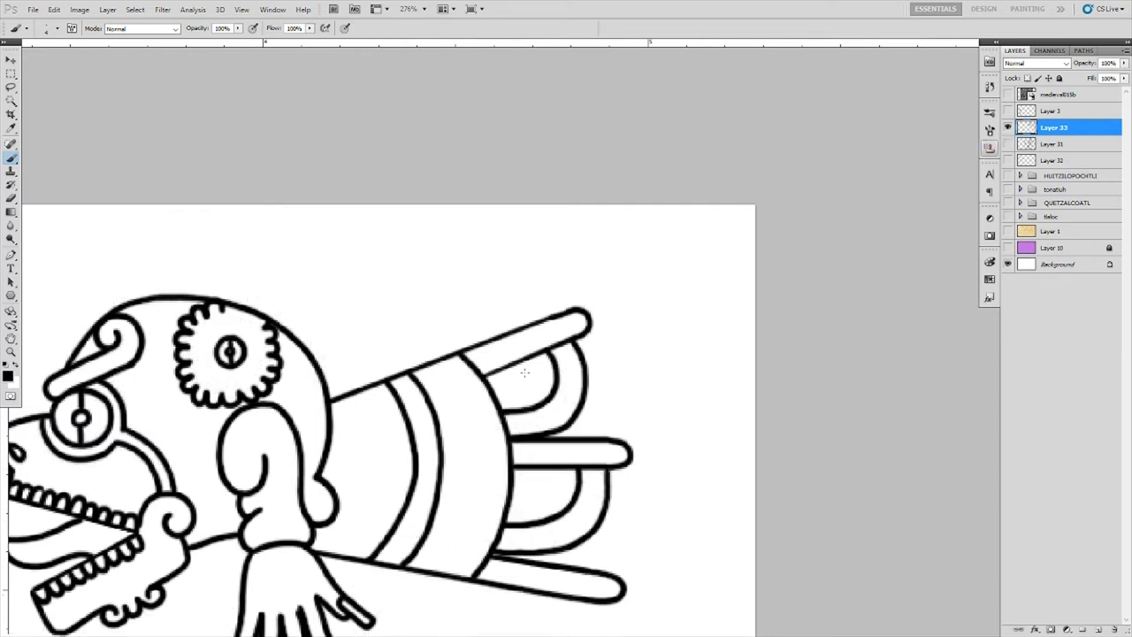
# - Ink the headdress antennae and the circles over the sketched headdress
pyautogui.scroll(-3, 513, 531)
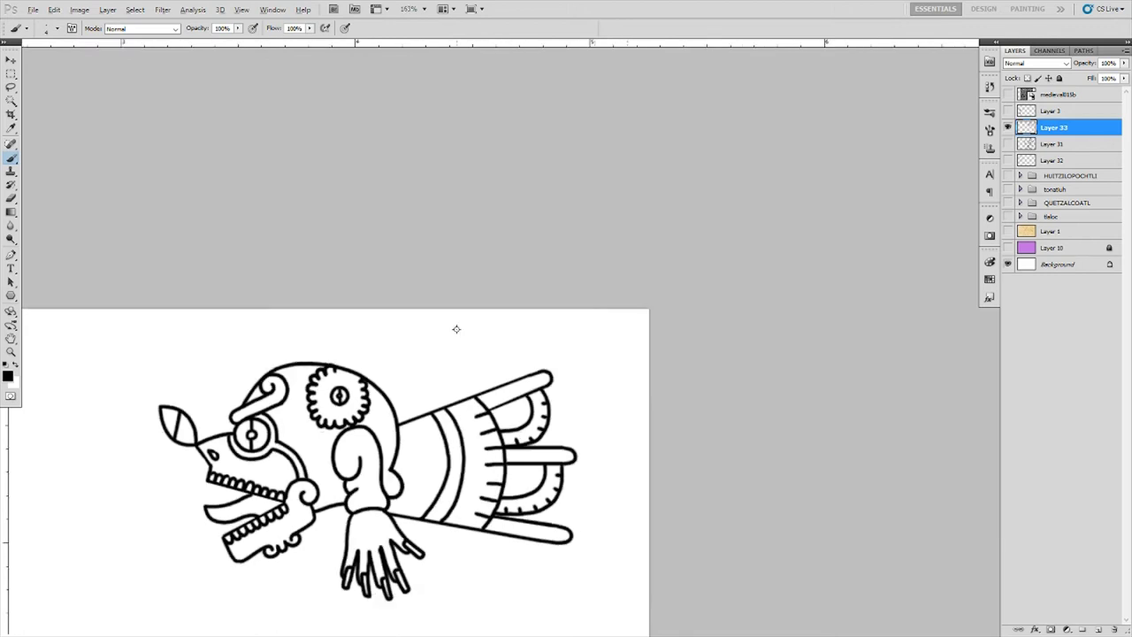
pyautogui.scroll(2, 534, 281)
pyautogui.moveTo(583, 311)
pyautogui.mouseDown()
pyautogui.moveTo(633, 372)
pyautogui.moveTo(651, 342)
pyautogui.mouseUp()
pyautogui.scroll(1, 619, 372)
pyautogui.moveTo(799, 343); pyautogui.dragTo(796, 345)
pyautogui.moveTo(895, 409)
pyautogui.mouseDown()
pyautogui.moveTo(875, 431)
pyautogui.moveTo(895, 437)
pyautogui.mouseUp()
pyautogui.moveTo(665, 306); pyautogui.dragTo(691, 380)
pyautogui.moveTo(677, 307); pyautogui.dragTo(707, 389)
pyautogui.moveTo(756, 396)
pyautogui.mouseDown()
pyautogui.moveTo(768, 347)
pyautogui.moveTo(769, 398)
pyautogui.moveTo(891, 343)
pyautogui.moveTo(829, 428)
pyautogui.mouseUp()
pyautogui.moveTo(866, 477)
pyautogui.mouseDown()
pyautogui.moveTo(937, 444)
pyautogui.moveTo(920, 425)
pyautogui.mouseUp()
# - Ink the headdress's curved strokes, right wedge, outer arc and radial lines
pyautogui.moveTo(888, 355); pyautogui.dragTo(939, 428)
pyautogui.moveTo(898, 382); pyautogui.dragTo(838, 438)
pyautogui.moveTo(870, 354)
pyautogui.mouseDown()
pyautogui.moveTo(789, 320)
pyautogui.moveTo(802, 412)
pyautogui.mouseUp()
pyautogui.moveTo(773, 315)
pyautogui.mouseDown()
pyautogui.moveTo(689, 320)
pyautogui.moveTo(722, 392)
pyautogui.mouseUp()
pyautogui.moveTo(743, 320); pyautogui.dragTo(745, 394)
pyautogui.moveTo(625, 325); pyautogui.dragTo(659, 399)
# - Ink the lower jaw outline with several strokes
pyautogui.scroll(-3, 511, 354)
pyautogui.moveTo(449, 477)
pyautogui.mouseDown()
pyautogui.moveTo(521, 511)
pyautogui.moveTo(583, 518)
pyautogui.mouseUp()
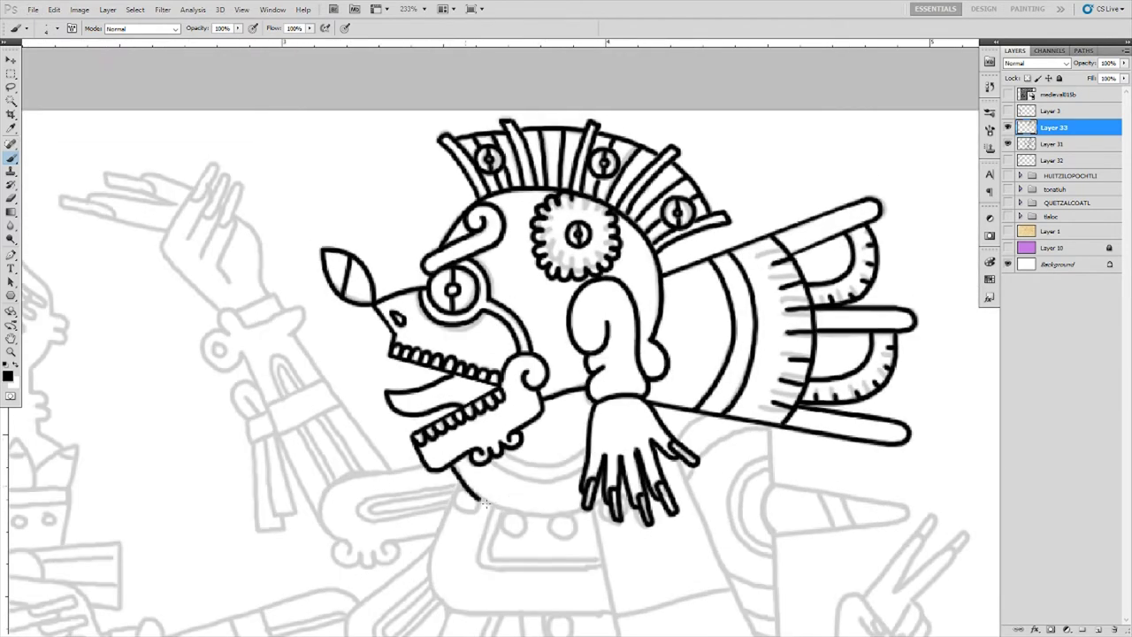
pyautogui.moveTo(472, 495); pyautogui.dragTo(584, 516)
pyautogui.scroll(2, 561, 346)
pyautogui.moveTo(461, 504)
pyautogui.mouseDown()
pyautogui.moveTo(591, 531)
pyautogui.moveTo(574, 497)
pyautogui.moveTo(598, 489)
pyautogui.mouseUp()
# - Ink three small circles under the jaw
pyautogui.scroll(-3, 598, 496)
pyautogui.moveTo(555, 433); pyautogui.dragTo(553, 435)
pyautogui.moveTo(478, 430); pyautogui.dragTo(477, 432)
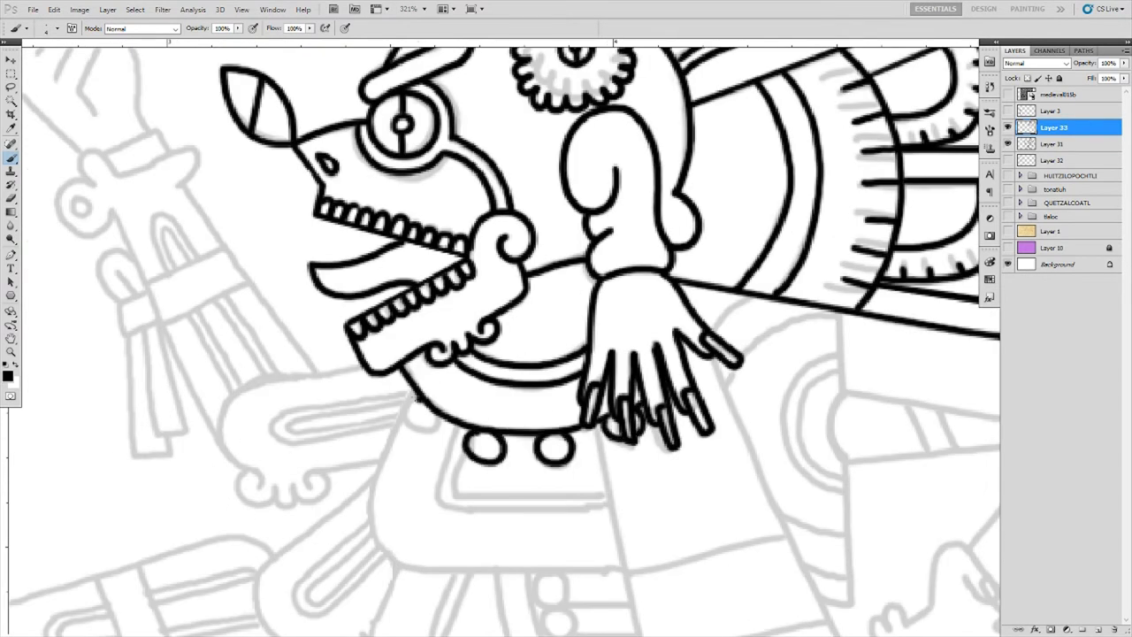
pyautogui.moveTo(418, 399); pyautogui.dragTo(419, 401)
pyautogui.scroll(-3, 421, 416)
# - Outline the tapered band's edges, its lower end and two crosslines
pyautogui.scroll(2, 754, 537)
pyautogui.click(581, 171)
pyautogui.keyDown('shift'); pyautogui.click(755, 538); pyautogui.keyUp('shift')
pyautogui.keyDown('shift'); pyautogui.click(559, 564); pyautogui.keyUp('shift')
pyautogui.keyDown('shift'); pyautogui.click(497, 213); pyautogui.keyUp('shift')
pyautogui.click(550, 499)
pyautogui.keyDown('shift'); pyautogui.click(725, 478); pyautogui.keyUp('shift')
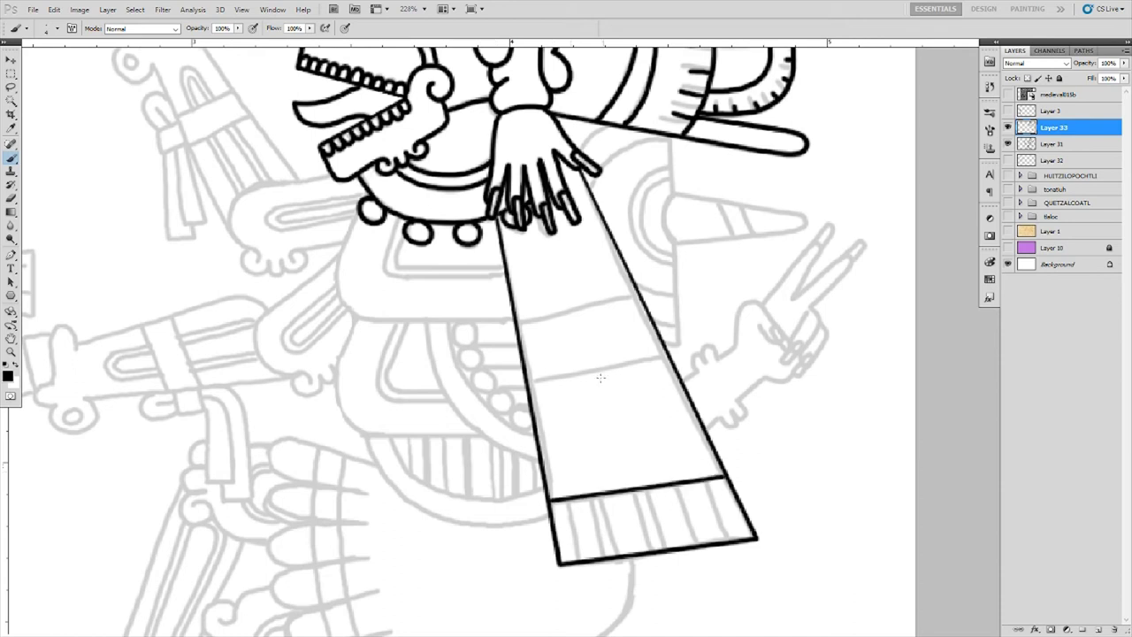
pyautogui.click(528, 379)
pyautogui.keyDown('shift'); pyautogui.click(667, 358); pyautogui.keyUp('shift')
pyautogui.click(518, 315)
pyautogui.keyDown('shift'); pyautogui.click(639, 294); pyautogui.keyUp('shift')
# - Ink the skirt's outer and inner curves and a belt line, undoing one stray stroke
pyautogui.scroll(-1, 534, 283)
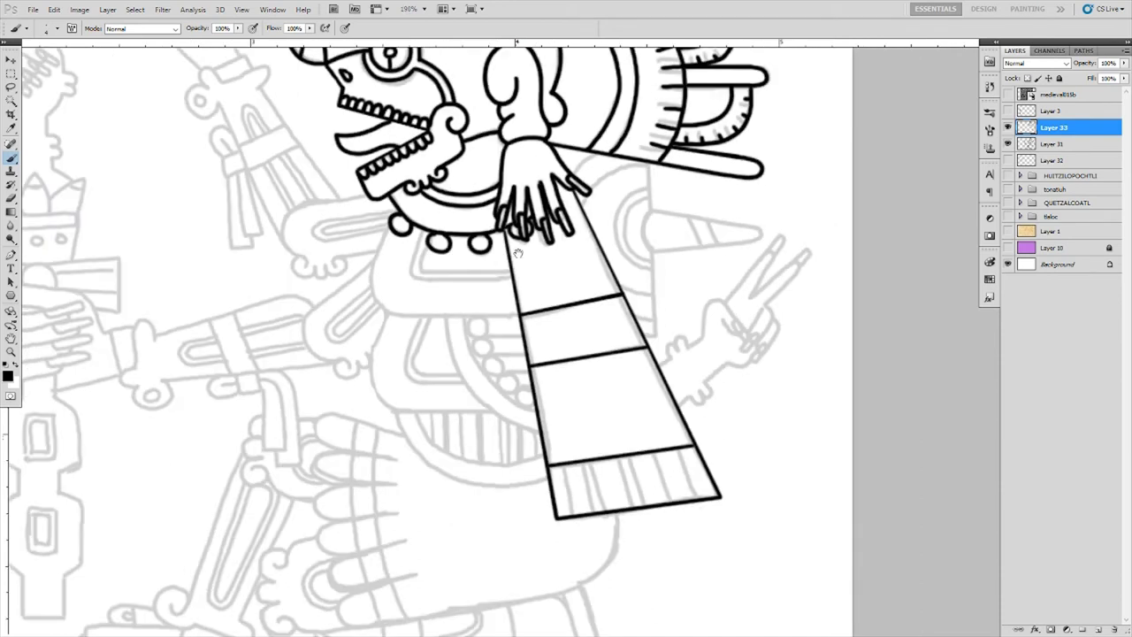
pyautogui.scroll(2, 518, 254)
pyautogui.moveTo(500, 301); pyautogui.dragTo(685, 425)
pyautogui.moveTo(491, 427)
pyautogui.mouseDown()
pyautogui.moveTo(482, 545)
pyautogui.moveTo(650, 564)
pyautogui.moveTo(566, 407)
pyautogui.mouseUp()
pyautogui.moveTo(494, 272)
pyautogui.mouseDown()
pyautogui.moveTo(499, 341)
pyautogui.moveTo(629, 435)
pyautogui.moveTo(623, 409)
pyautogui.mouseUp()
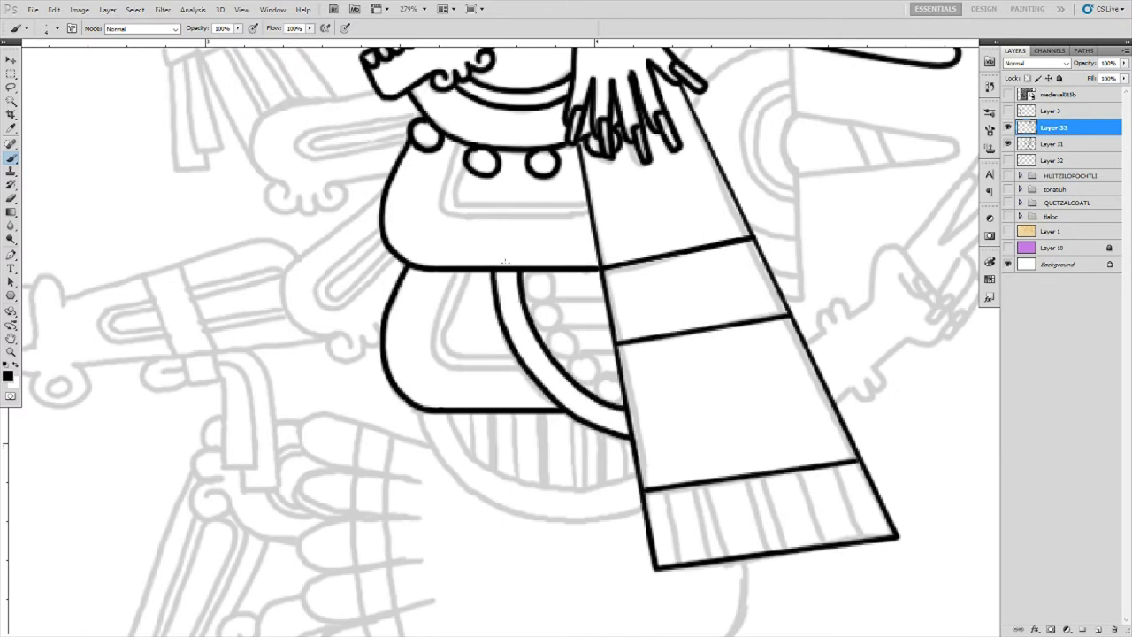
pyautogui.moveTo(522, 367)
pyautogui.mouseDown()
pyautogui.moveTo(453, 367)
pyautogui.moveTo(457, 270)
pyautogui.moveTo(517, 358)
pyautogui.mouseUp()
pyautogui.hotkey('ctrl', 'z')
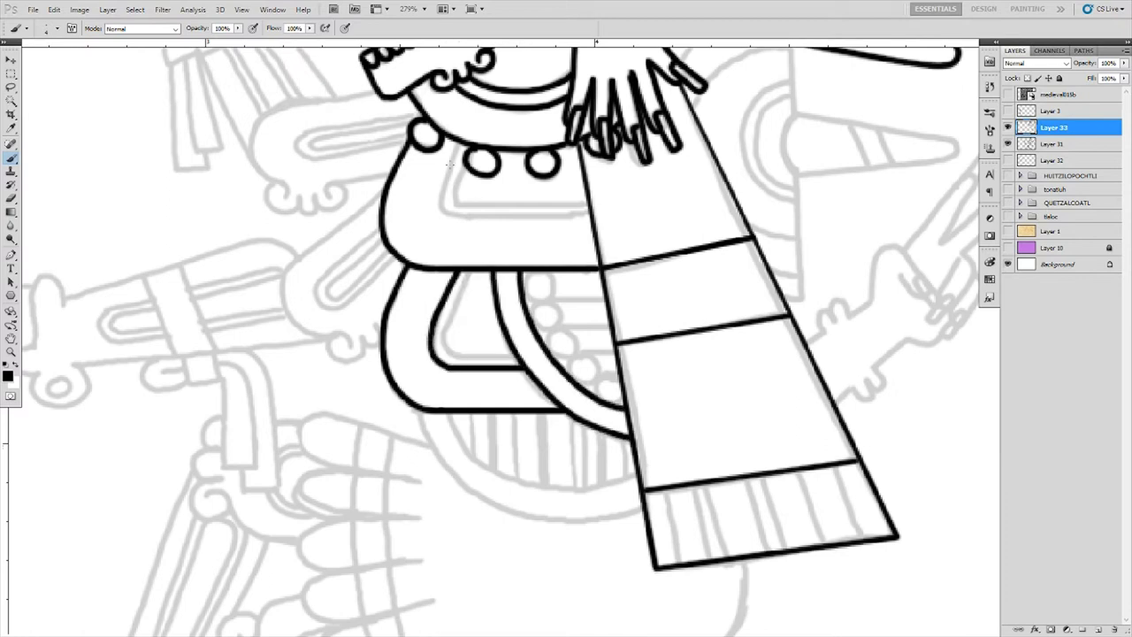
pyautogui.scroll(1, 447, 292)
pyautogui.moveTo(471, 269)
pyautogui.mouseDown()
pyautogui.moveTo(440, 332)
pyautogui.moveTo(527, 366)
pyautogui.moveTo(527, 484)
pyautogui.mouseUp()
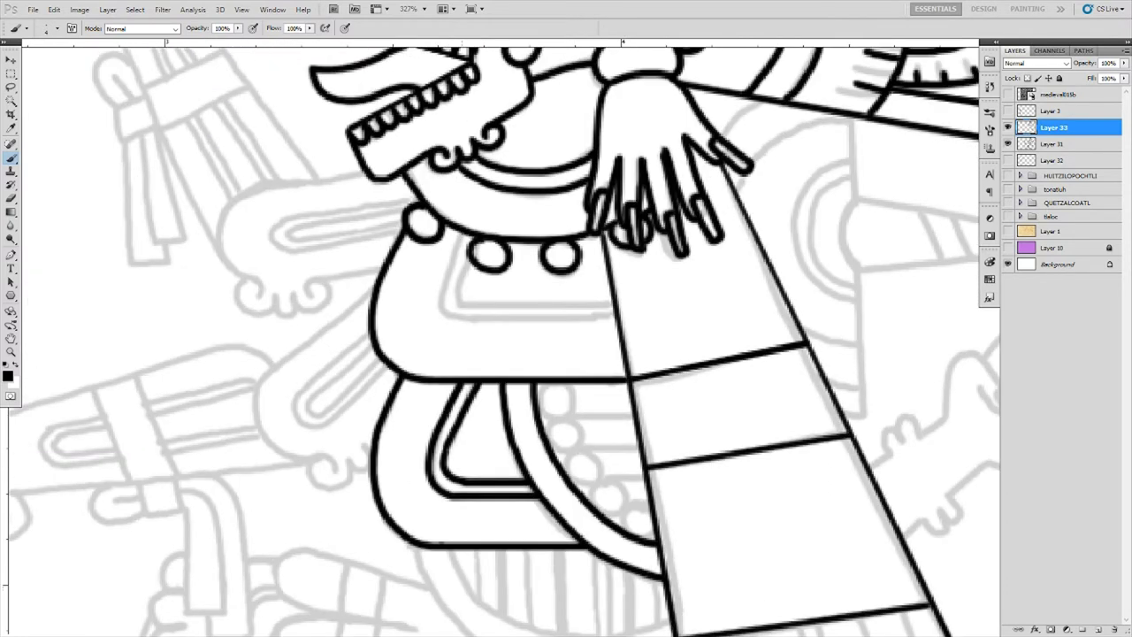
pyautogui.moveTo(464, 231)
pyautogui.mouseDown()
pyautogui.moveTo(545, 327)
pyautogui.moveTo(607, 316)
pyautogui.moveTo(474, 316)
pyautogui.mouseUp()
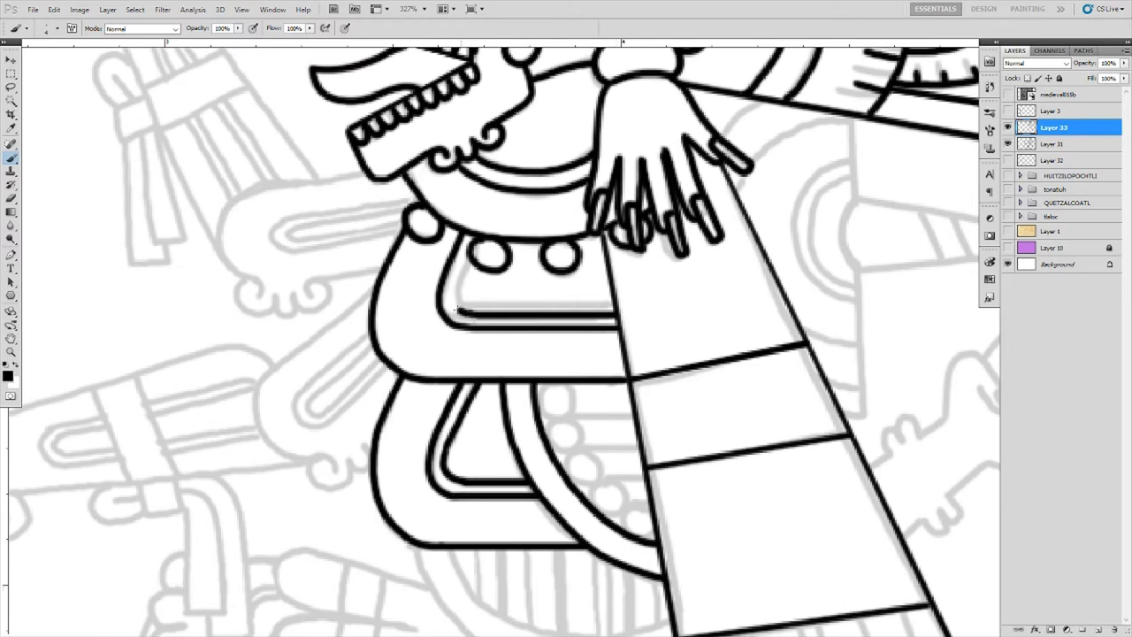
# - Ink the horn shape beside the body with its base curve and outer arc
pyautogui.scroll(-2, 457, 310)
pyautogui.scroll(-1, 457, 310)
pyautogui.scroll(-1, 457, 309)
pyautogui.scroll(1, 457, 309)
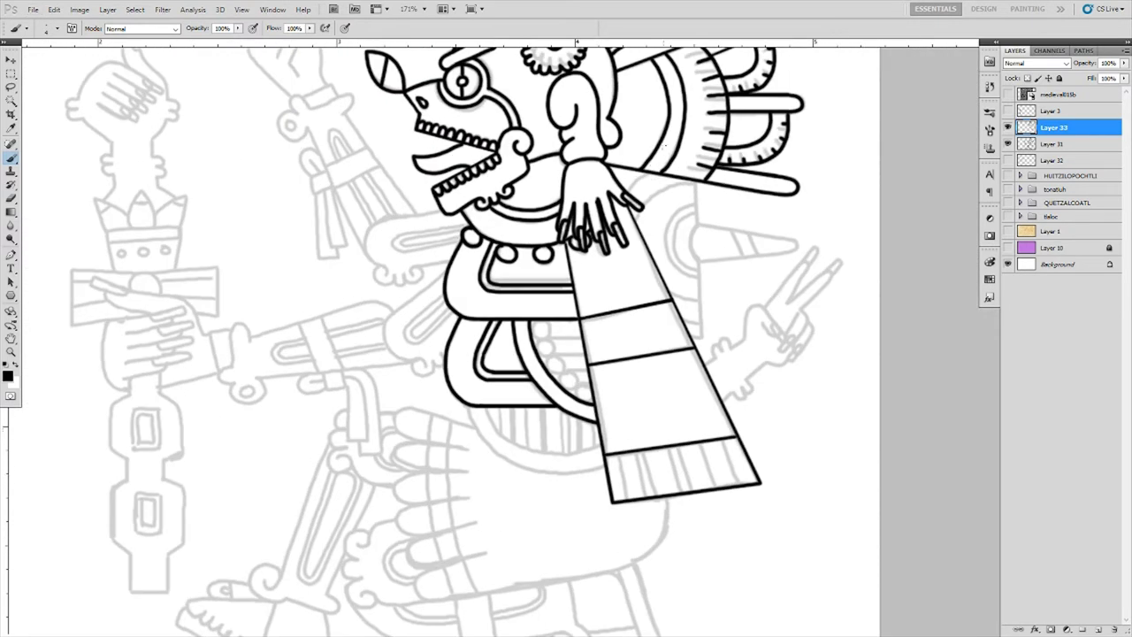
pyautogui.scroll(2, 495, 310)
pyautogui.moveTo(655, 320)
pyautogui.mouseDown()
pyautogui.moveTo(764, 362)
pyautogui.moveTo(766, 339)
pyautogui.mouseUp()
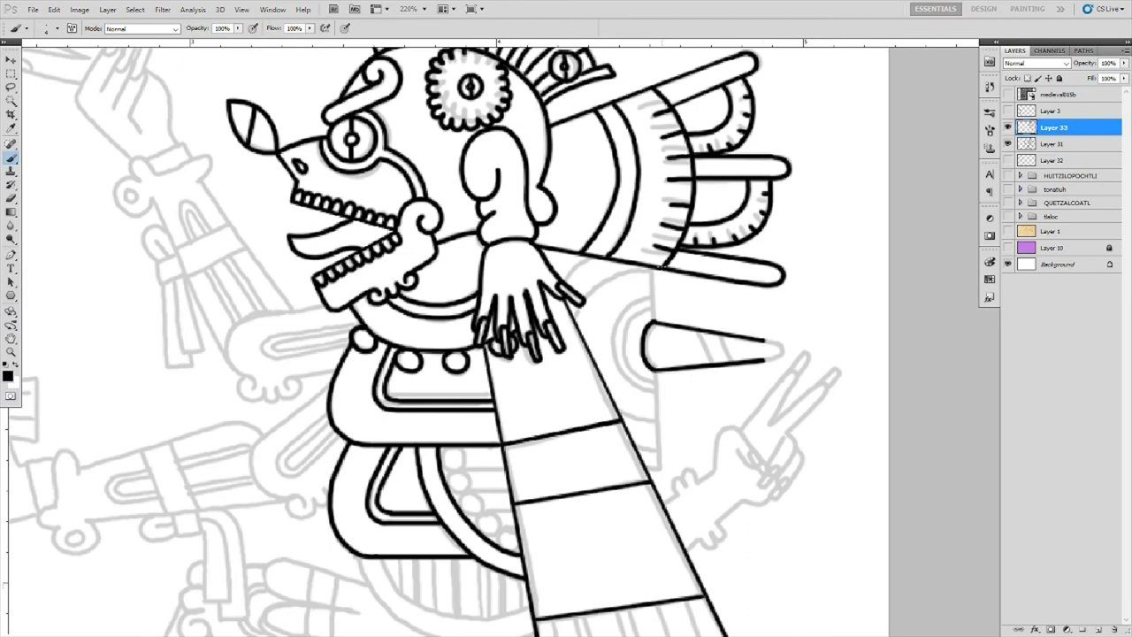
pyautogui.moveTo(654, 267); pyautogui.dragTo(655, 468)
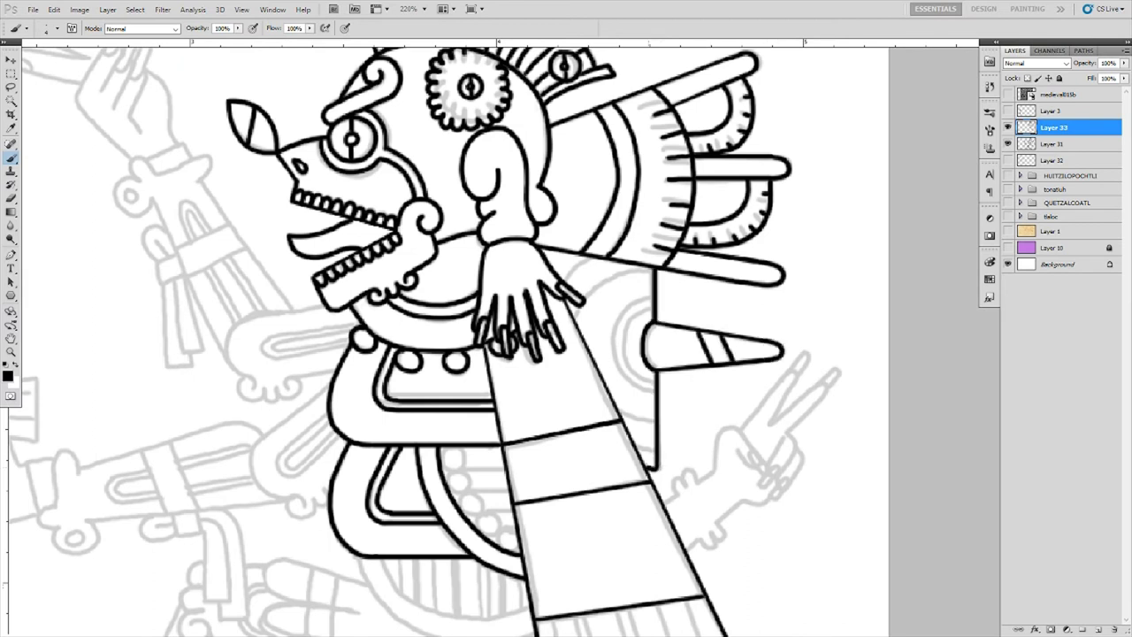
pyautogui.click(1007, 143)
pyautogui.moveTo(654, 389); pyautogui.dragTo(623, 340)
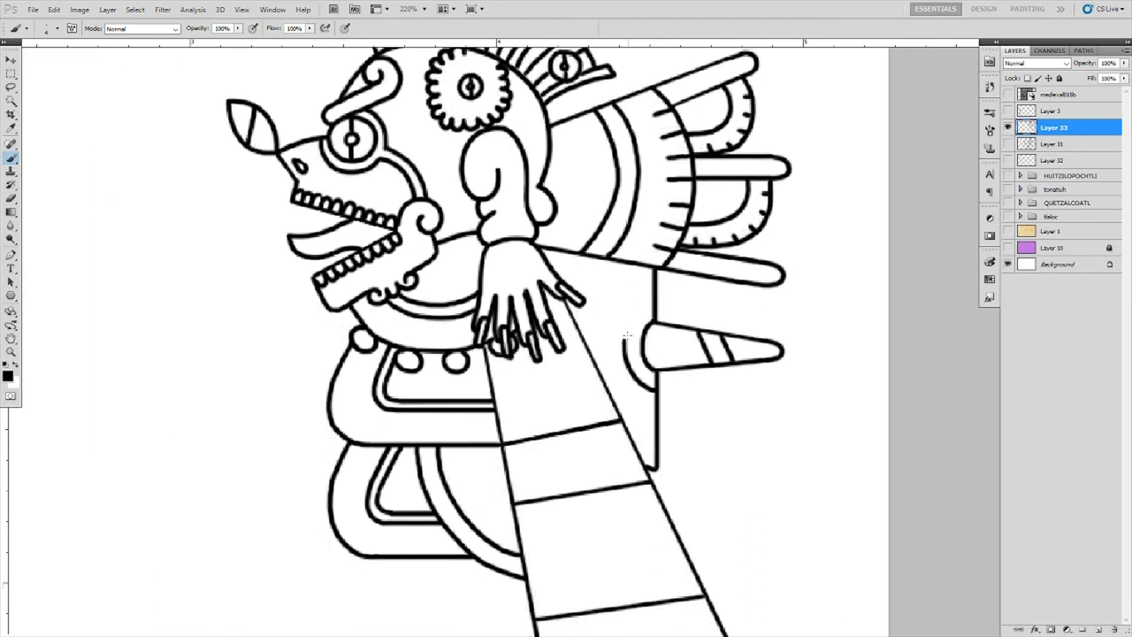
pyautogui.scroll(2, 610, 281)
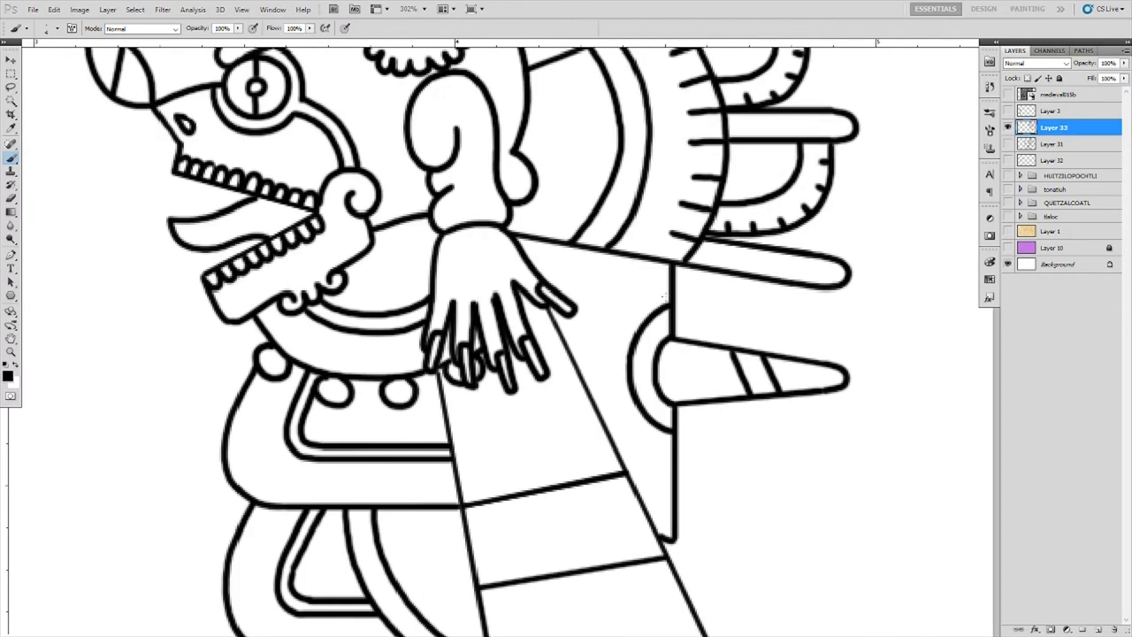
pyautogui.moveTo(668, 294); pyautogui.dragTo(672, 443)
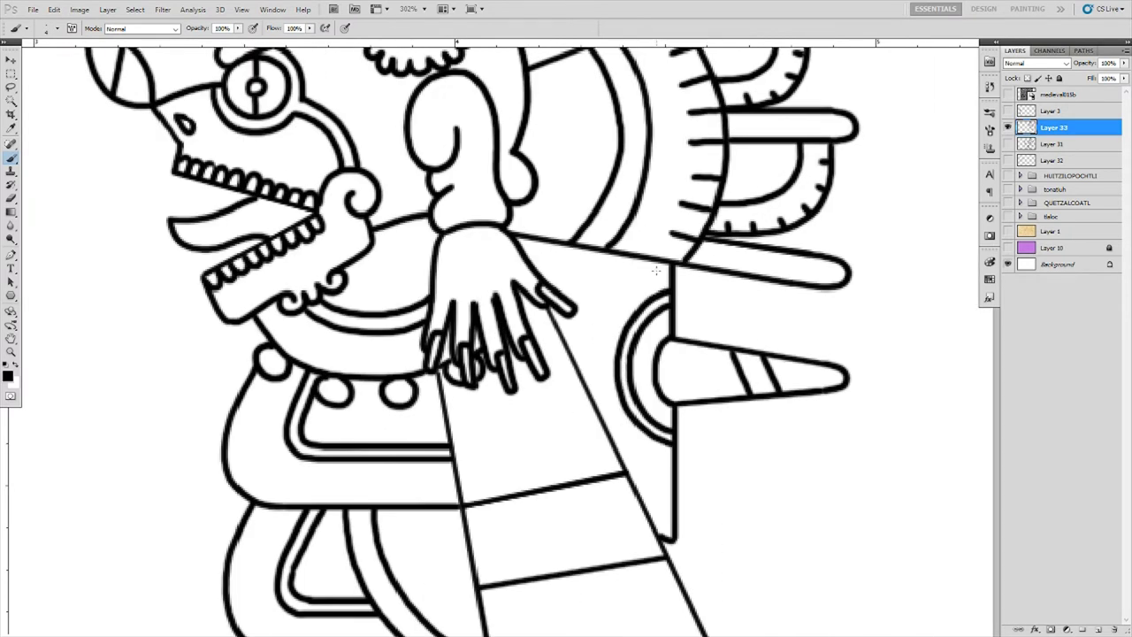
# - Check the ink against the grey sketch, then outline the raised right hand and arm
pyautogui.click(1007, 143)
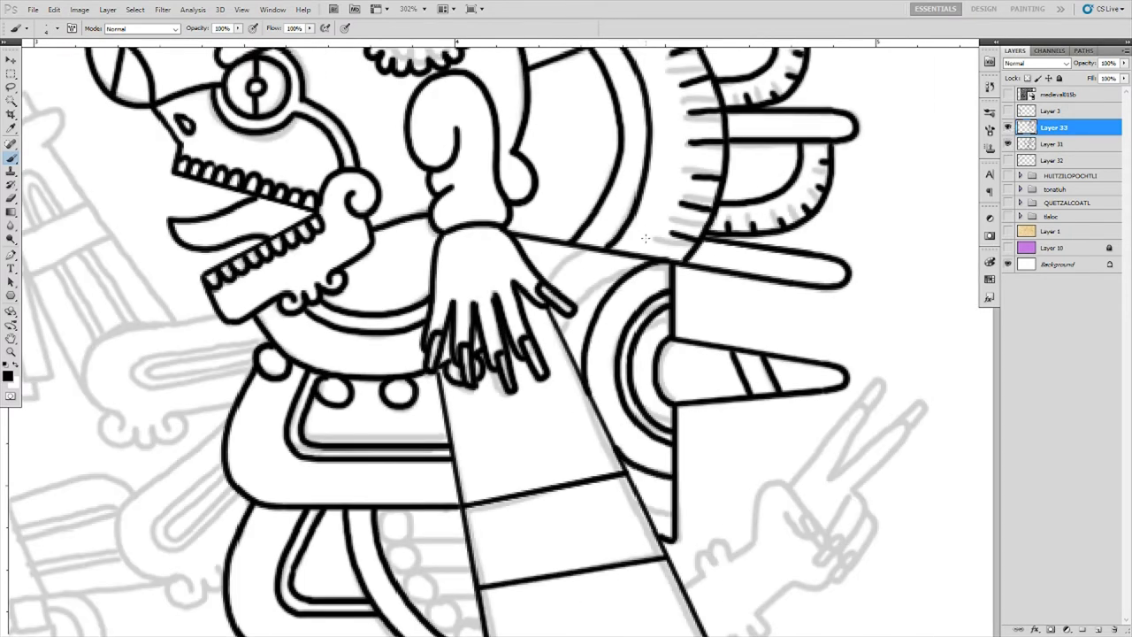
pyautogui.click(1007, 143)
pyautogui.click(1007, 143)
pyautogui.scroll(-3, 707, 371)
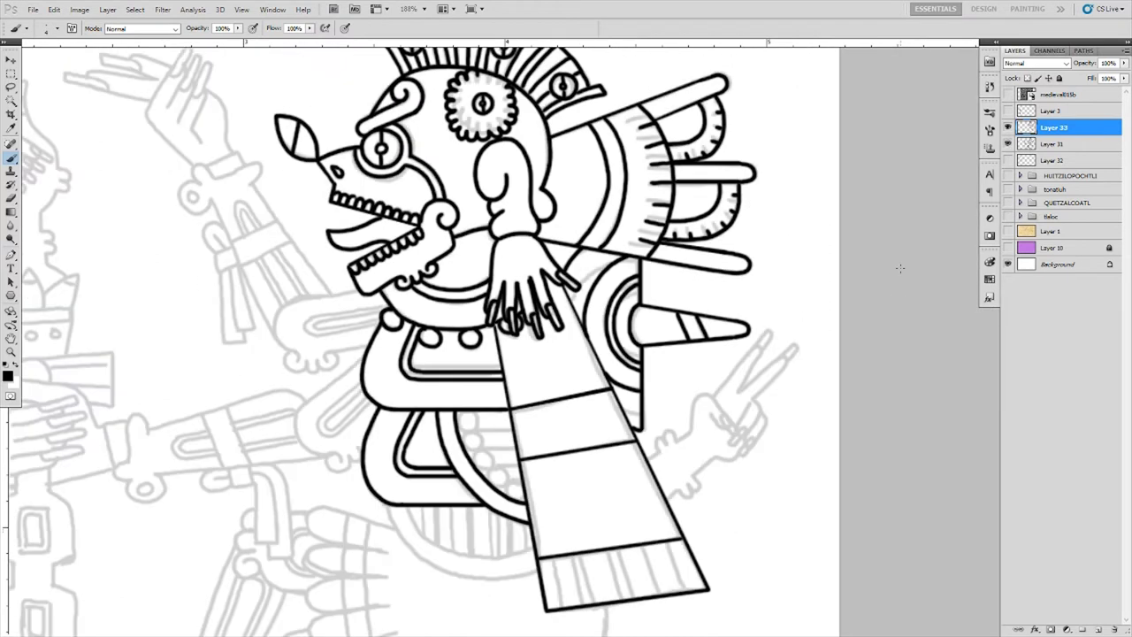
pyautogui.scroll(3, 707, 372)
pyautogui.moveTo(654, 413); pyautogui.dragTo(699, 437)
pyautogui.moveTo(658, 384)
pyautogui.mouseDown()
pyautogui.moveTo(709, 321)
pyautogui.moveTo(704, 375)
pyautogui.moveTo(783, 318)
pyautogui.moveTo(702, 423)
pyautogui.moveTo(744, 446)
pyautogui.mouseUp()
pyautogui.moveTo(723, 446); pyautogui.dragTo(703, 477)
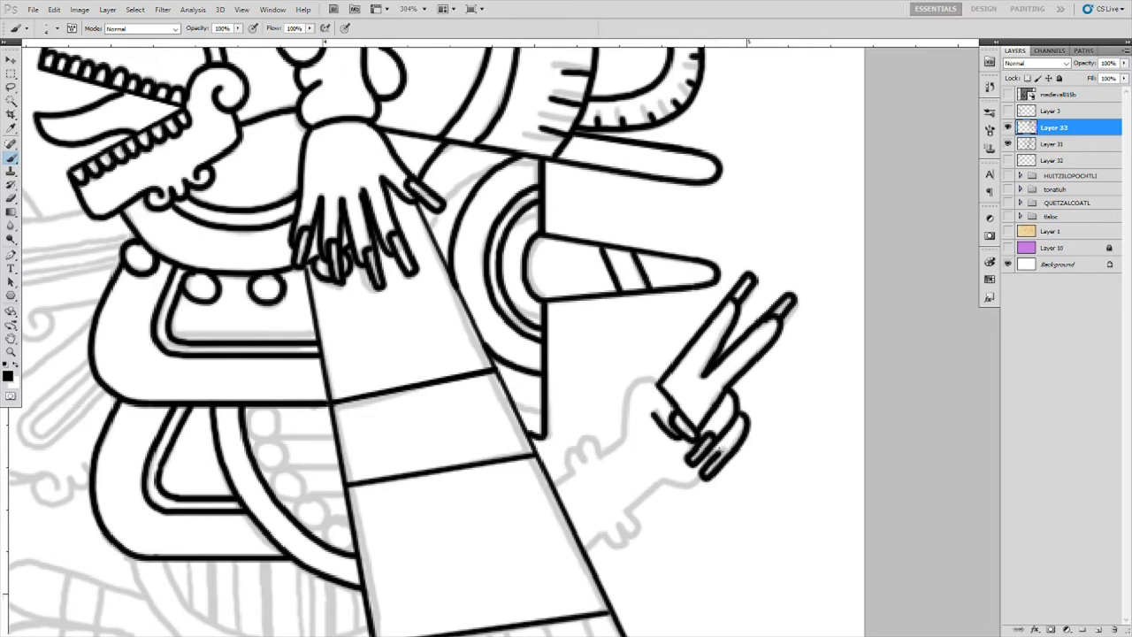
pyautogui.moveTo(631, 388); pyautogui.dragTo(625, 438)
pyautogui.moveTo(701, 476)
pyautogui.mouseDown()
pyautogui.moveTo(659, 490)
pyautogui.moveTo(626, 540)
pyautogui.mouseUp()
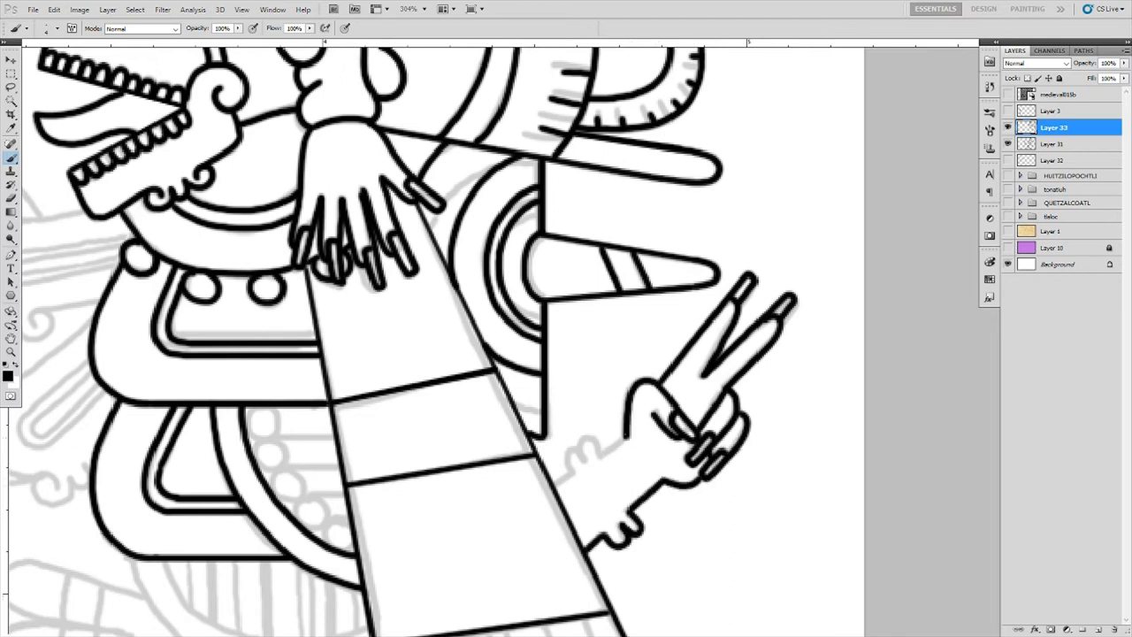
pyautogui.moveTo(626, 435); pyautogui.dragTo(556, 491)
# - Ink a chain of beads along the arc with short lines beside them
pyautogui.scroll(-3, 555, 491)
pyautogui.scroll(-2, 556, 491)
pyautogui.scroll(5, 629, 434)
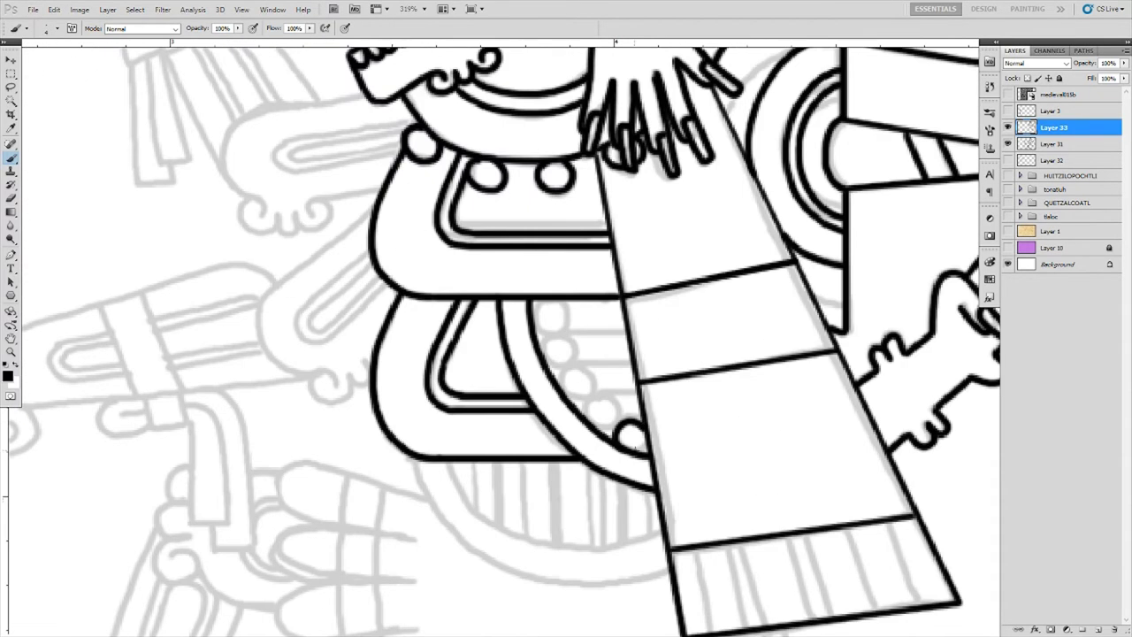
pyautogui.moveTo(604, 398); pyautogui.dragTo(573, 373)
pyautogui.moveTo(557, 336); pyautogui.dragTo(554, 338)
pyautogui.moveTo(555, 305)
pyautogui.mouseDown()
pyautogui.moveTo(566, 320)
pyautogui.moveTo(628, 329)
pyautogui.mouseUp()
pyautogui.hotkey('ctrl', 'z')
pyautogui.moveTo(577, 365); pyautogui.dragTo(633, 366)
# - Ink two curved inner arcs across the lower bowl
pyautogui.scroll(-2, 558, 224)
pyautogui.moveTo(451, 406); pyautogui.dragTo(581, 497)
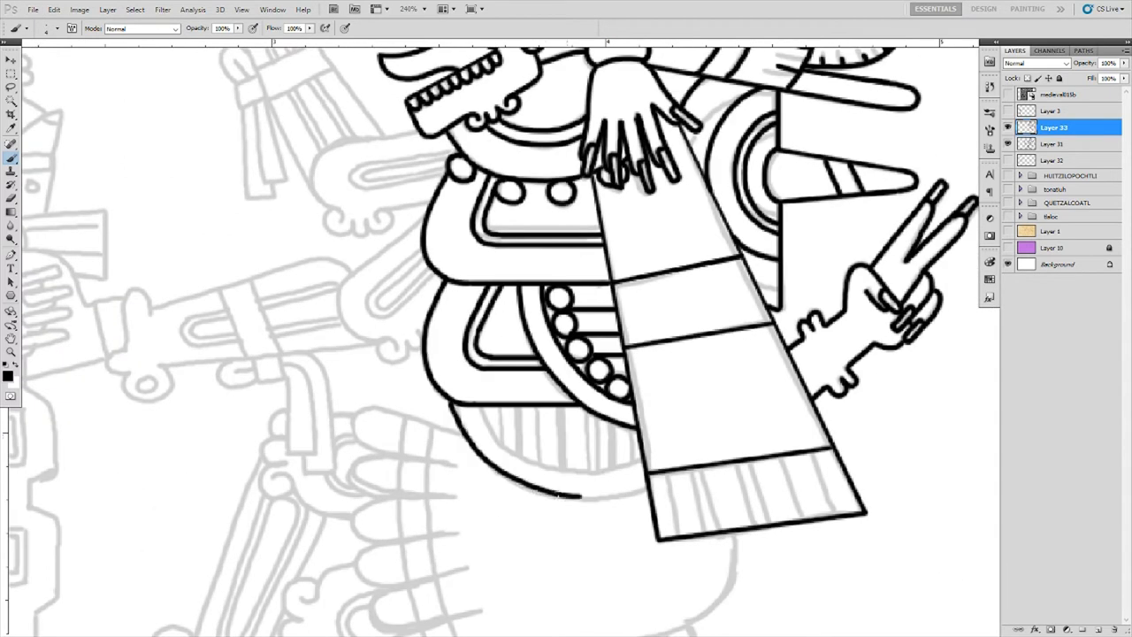
pyautogui.moveTo(487, 415); pyautogui.dragTo(624, 469)
pyautogui.scroll(-3, 592, 314)
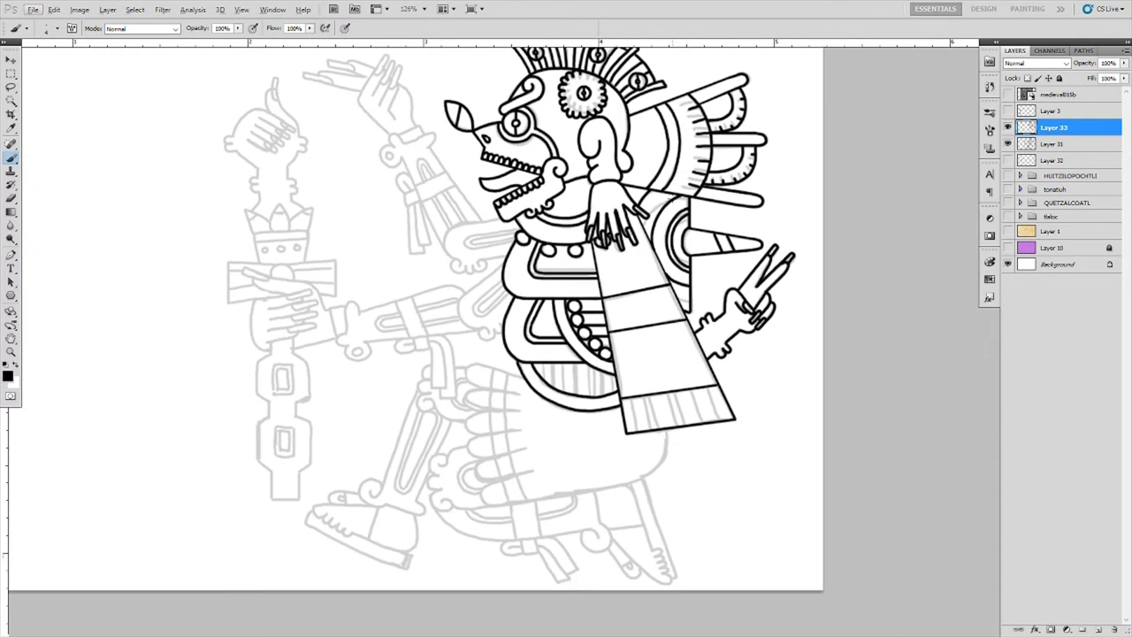
pyautogui.scroll(3, 387, 376)
# - Outline the five skirt scallops, its bottom edge and curved heel, redrawing the heel
pyautogui.moveTo(645, 336)
pyautogui.mouseDown()
pyautogui.moveTo(561, 312)
pyautogui.moveTo(635, 365)
pyautogui.mouseUp()
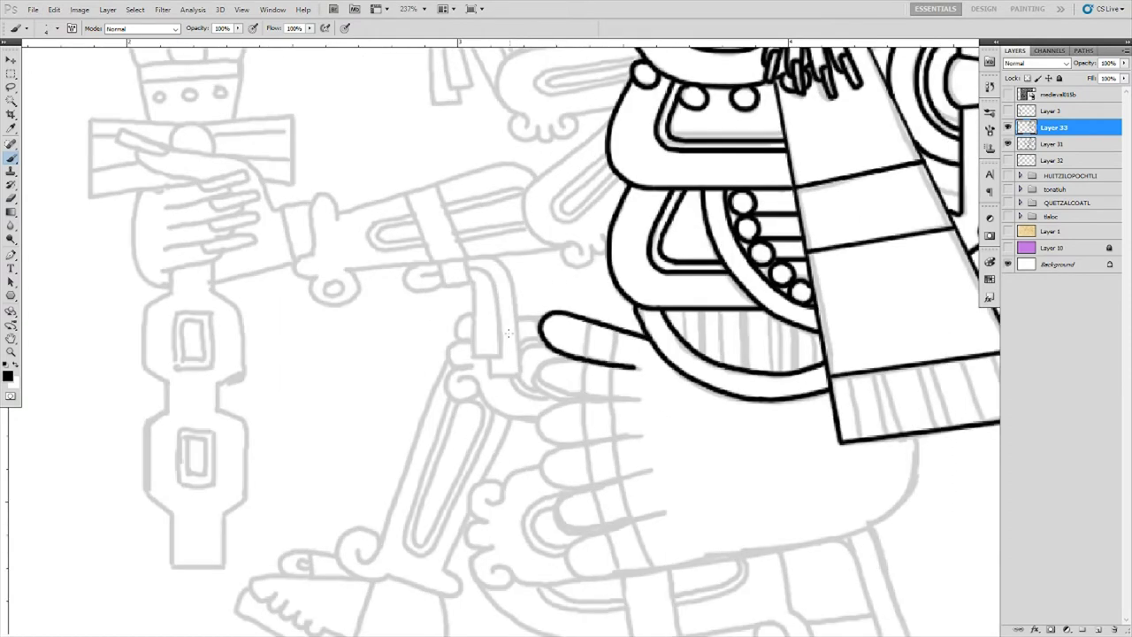
pyautogui.moveTo(543, 360); pyautogui.dragTo(639, 399)
pyautogui.moveTo(542, 401); pyautogui.dragTo(643, 437)
pyautogui.moveTo(541, 441); pyautogui.dragTo(652, 472)
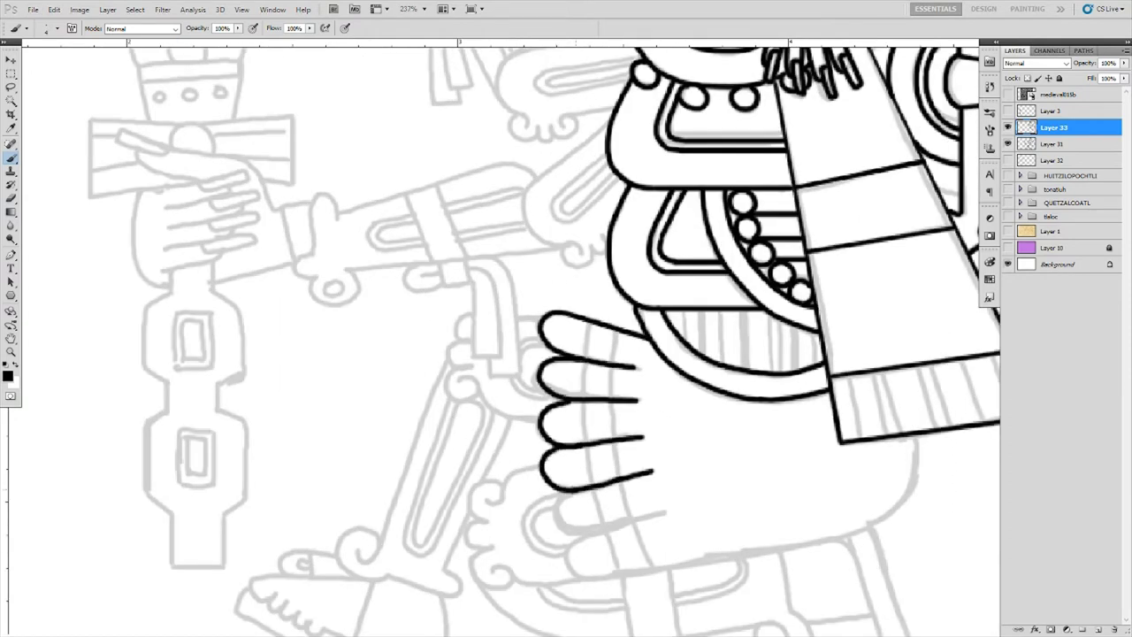
pyautogui.moveTo(559, 493)
pyautogui.mouseDown()
pyautogui.moveTo(591, 519)
pyautogui.moveTo(663, 513)
pyautogui.mouseUp()
pyautogui.moveTo(689, 407); pyautogui.dragTo(557, 416)
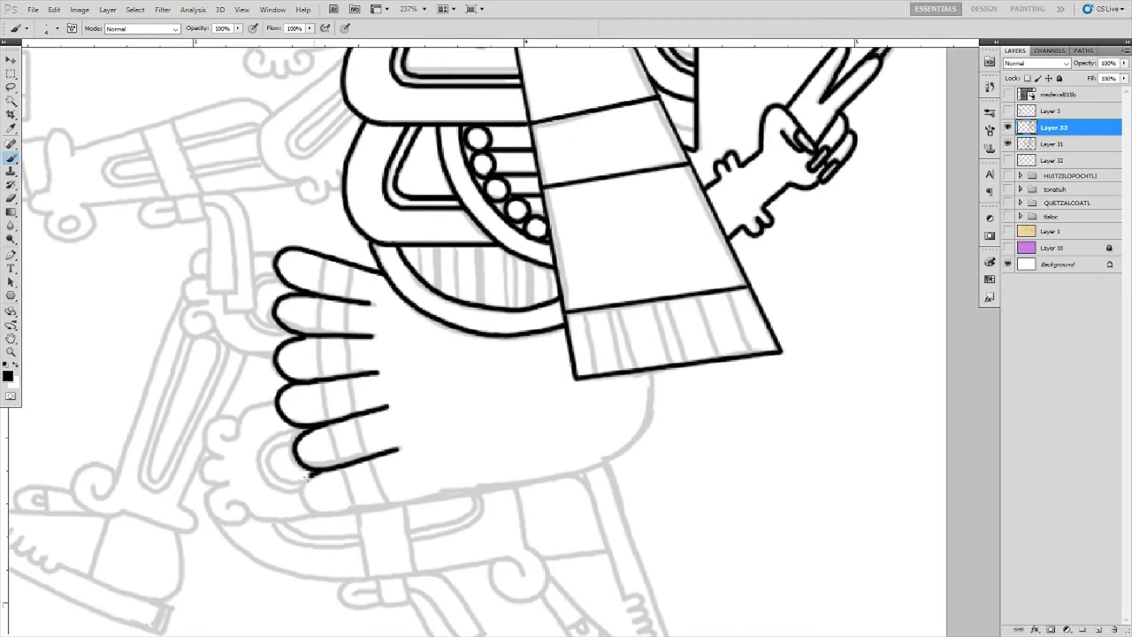
pyautogui.moveTo(310, 511); pyautogui.dragTo(570, 475)
pyautogui.moveTo(651, 376)
pyautogui.mouseDown()
pyautogui.moveTo(594, 467)
pyautogui.moveTo(651, 399)
pyautogui.mouseUp()
pyautogui.hotkey('ctrl', 'z')
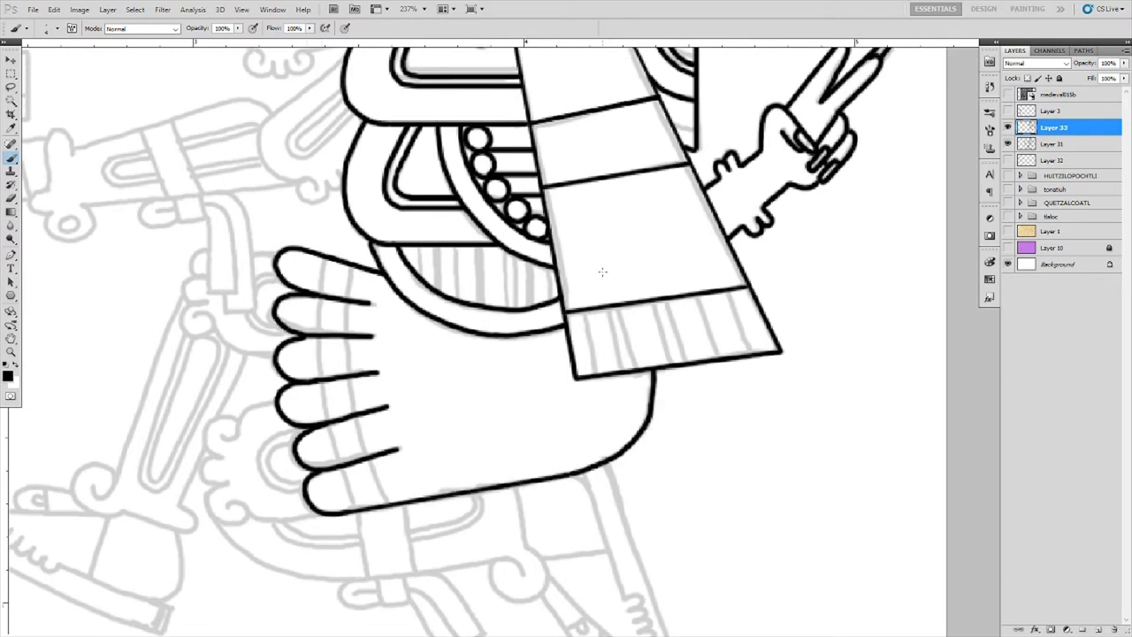
pyautogui.hotkey('ctrl', 'z')
pyautogui.moveTo(570, 476); pyautogui.dragTo(652, 371)
# - Ink the vertical line across the scallops and the spiral curls beside them
pyautogui.scroll(-1, 602, 292)
pyautogui.moveTo(403, 471); pyautogui.dragTo(379, 274)
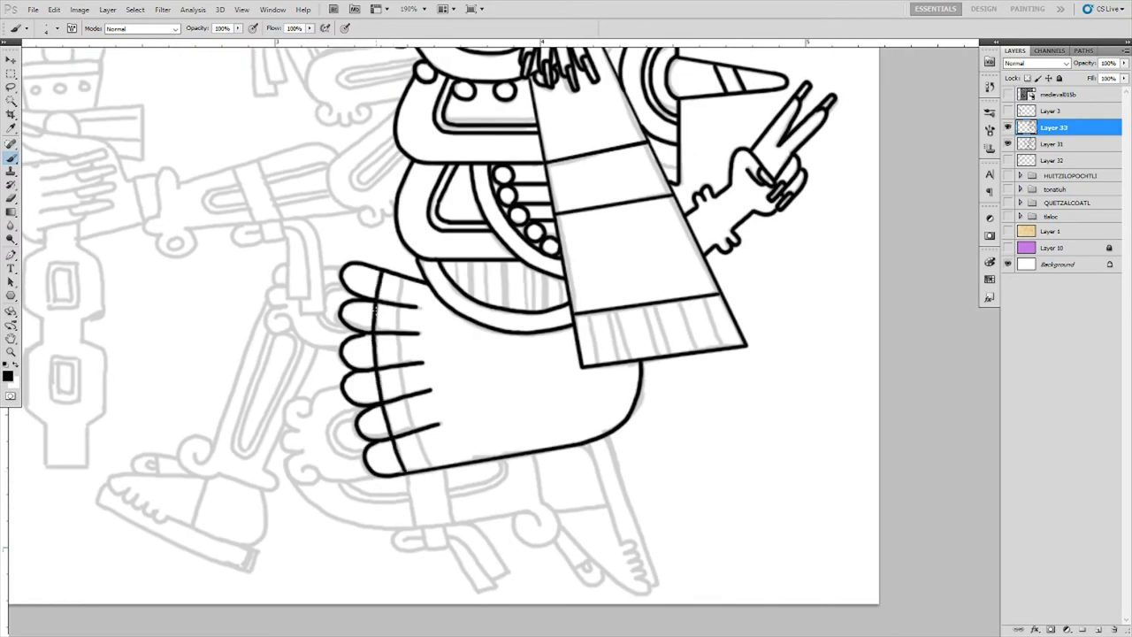
pyautogui.scroll(-1, 500, 261)
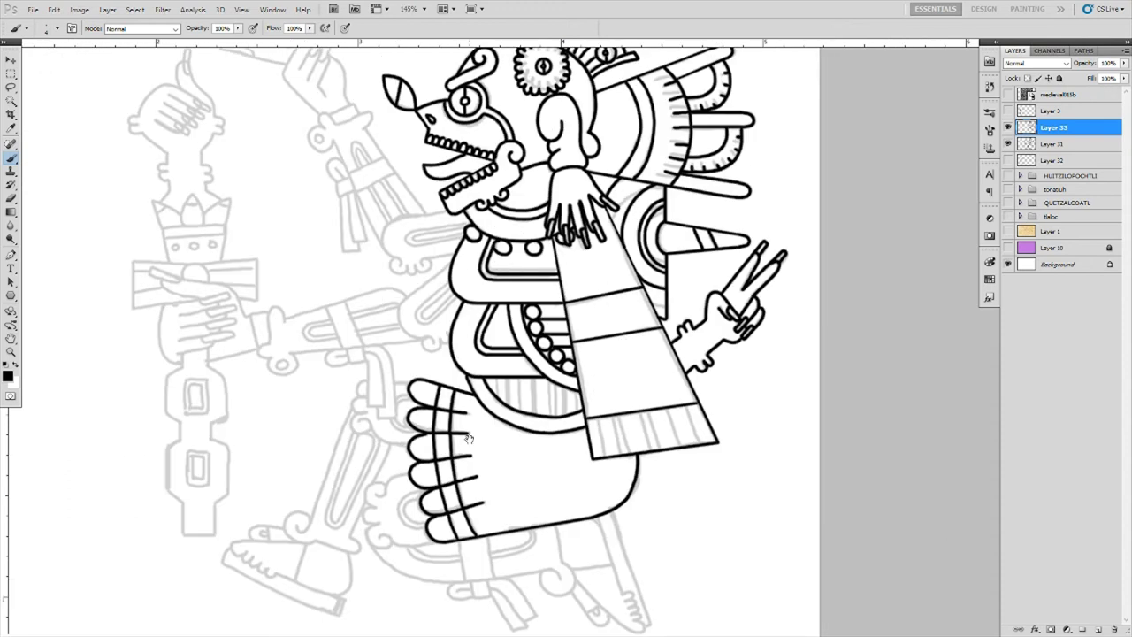
pyautogui.scroll(2, 468, 438)
pyautogui.moveTo(465, 440); pyautogui.dragTo(447, 482)
pyautogui.moveTo(464, 524); pyautogui.dragTo(540, 513)
pyautogui.moveTo(467, 442); pyautogui.dragTo(502, 423)
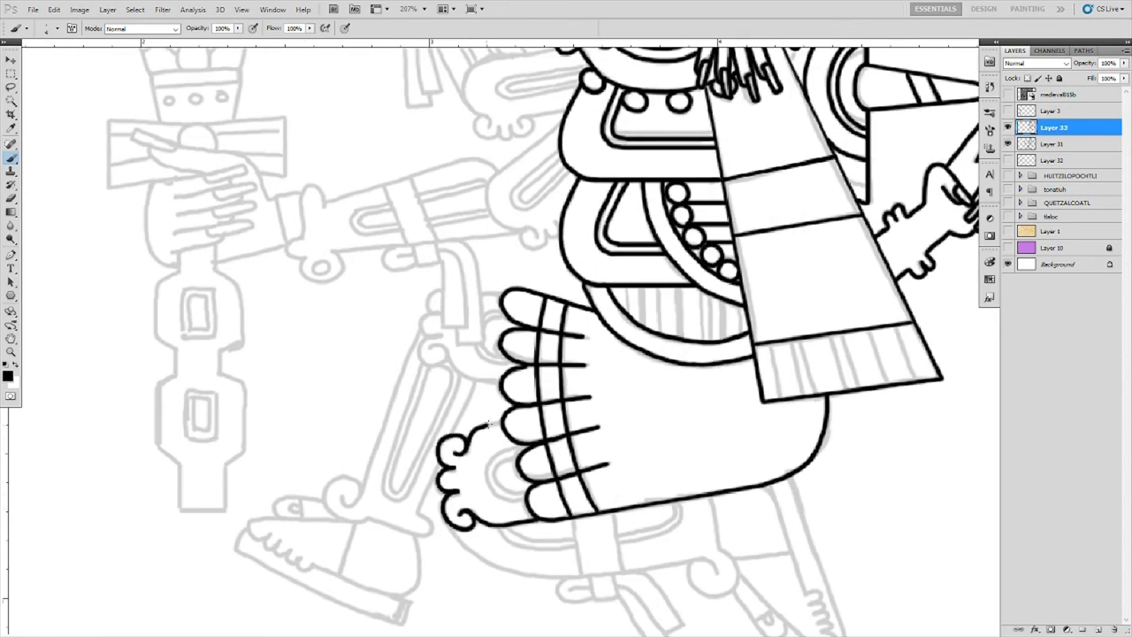
pyautogui.moveTo(526, 500); pyautogui.dragTo(513, 448)
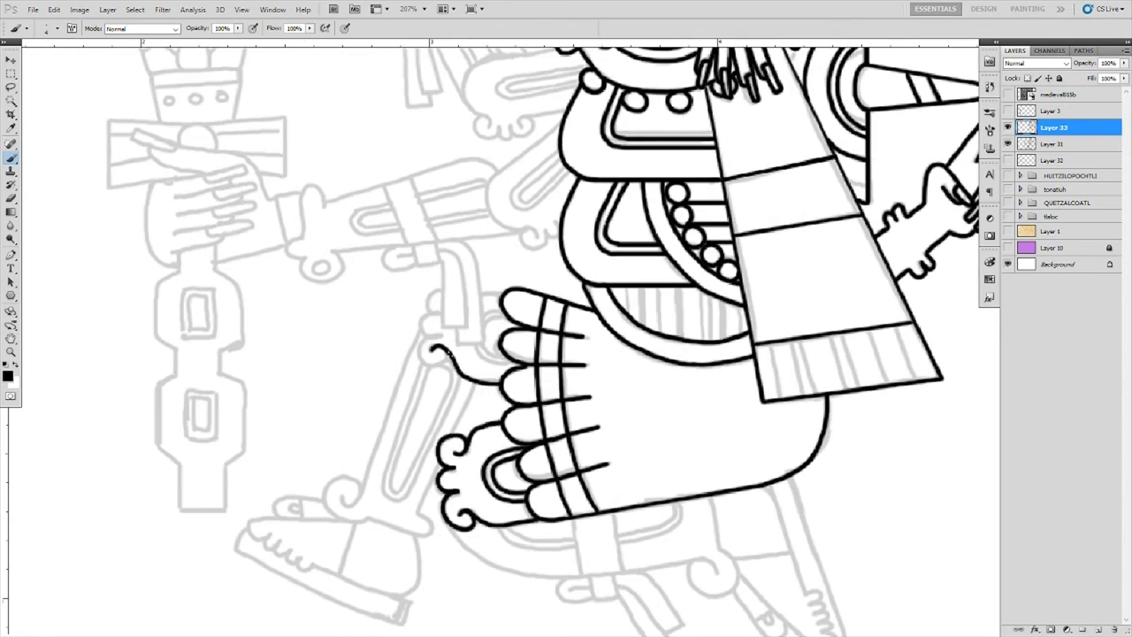
pyautogui.moveTo(431, 348); pyautogui.dragTo(439, 313)
pyautogui.moveTo(451, 530)
pyautogui.mouseDown()
pyautogui.moveTo(292, 391)
pyautogui.moveTo(487, 430)
pyautogui.mouseUp()
pyautogui.moveTo(555, 433); pyautogui.dragTo(559, 408)
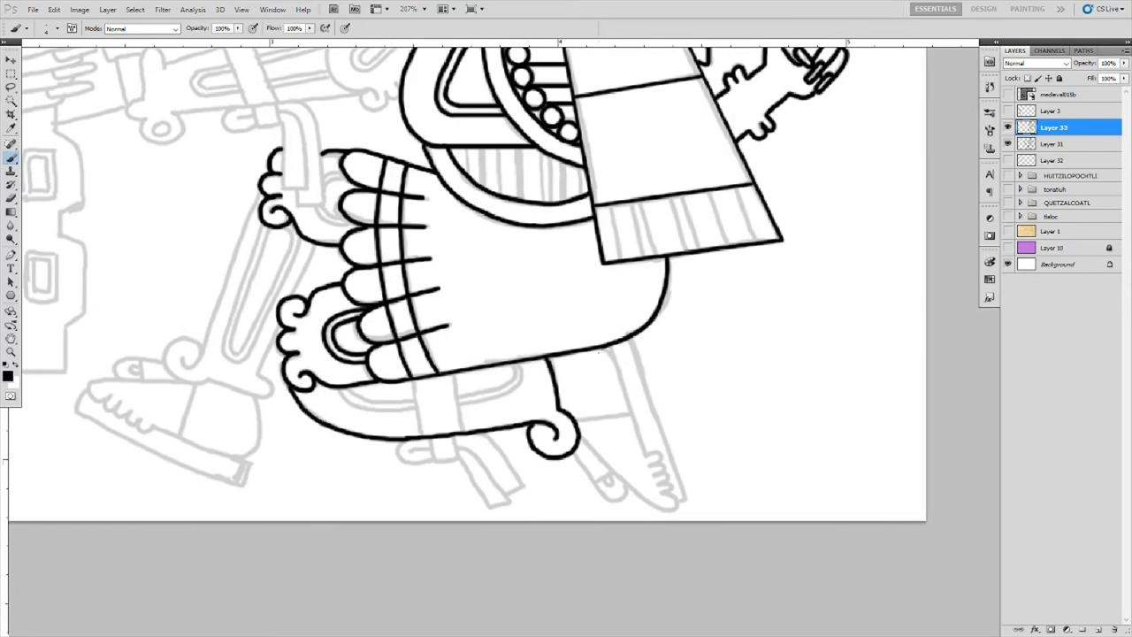
# - Outline the lower leg and clawed foot with its toes and strap
pyautogui.moveTo(604, 350); pyautogui.dragTo(676, 509)
pyautogui.moveTo(580, 438); pyautogui.dragTo(676, 510)
pyautogui.moveTo(575, 417); pyautogui.dragTo(626, 413)
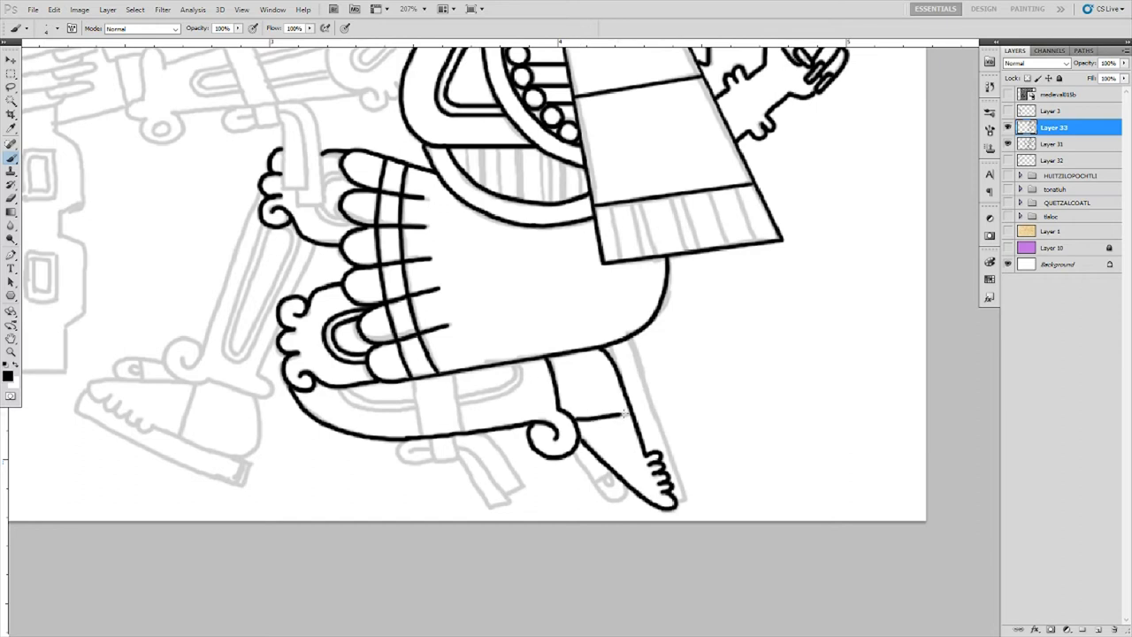
pyautogui.moveTo(576, 449); pyautogui.dragTo(604, 474)
pyautogui.moveTo(634, 342); pyautogui.dragTo(684, 504)
# - Ink the vertical band on the lower body with its small tab
pyautogui.moveTo(412, 378); pyautogui.dragTo(424, 436)
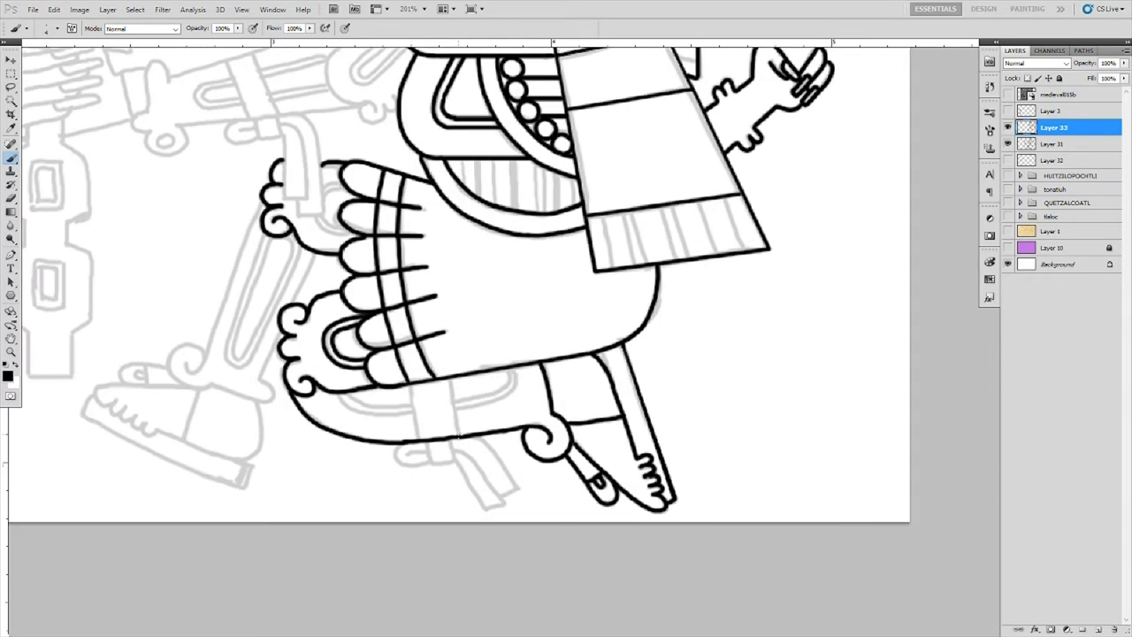
pyautogui.scroll(1, 442, 407)
pyautogui.moveTo(449, 377); pyautogui.dragTo(464, 472)
pyautogui.moveTo(463, 447); pyautogui.dragTo(504, 523)
pyautogui.moveTo(484, 446)
pyautogui.mouseDown()
pyautogui.moveTo(544, 504)
pyautogui.moveTo(504, 560)
pyautogui.mouseUp()
pyautogui.hotkey('ctrl', 'z')
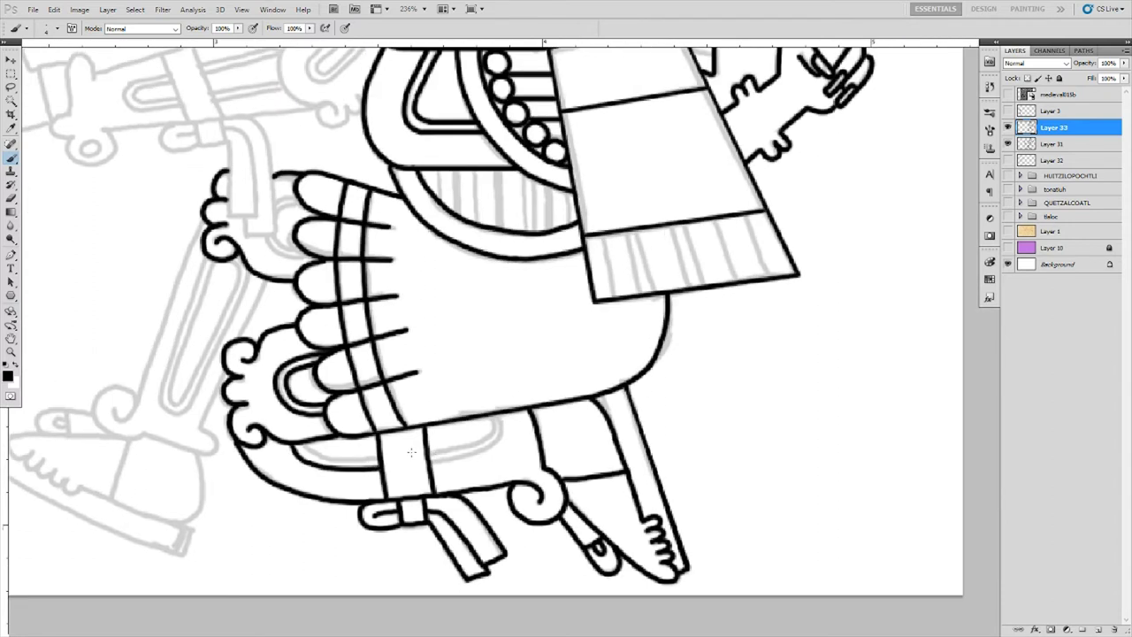
pyautogui.scroll(-3, 496, 336)
pyautogui.scroll(1, 531, 336)
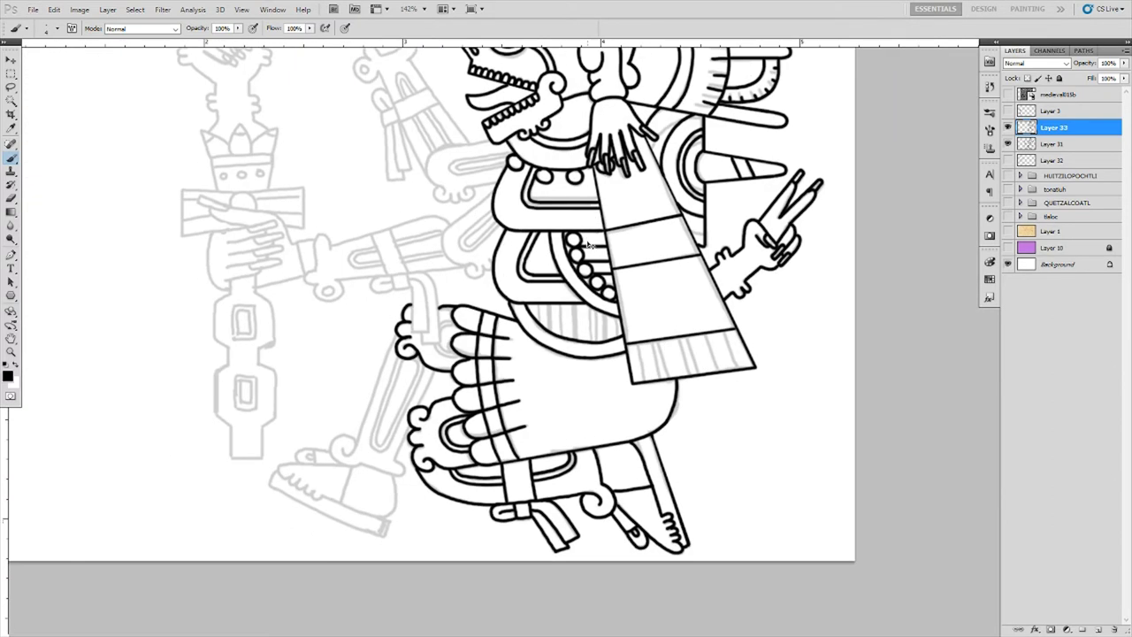
pyautogui.scroll(3, 558, 336)
# - Ink the arm's outline, knob end, band, tab and inner U-shaped loops in black
pyautogui.moveTo(630, 272)
pyautogui.mouseDown()
pyautogui.moveTo(560, 333)
pyautogui.moveTo(598, 447)
pyautogui.moveTo(624, 432)
pyautogui.mouseUp()
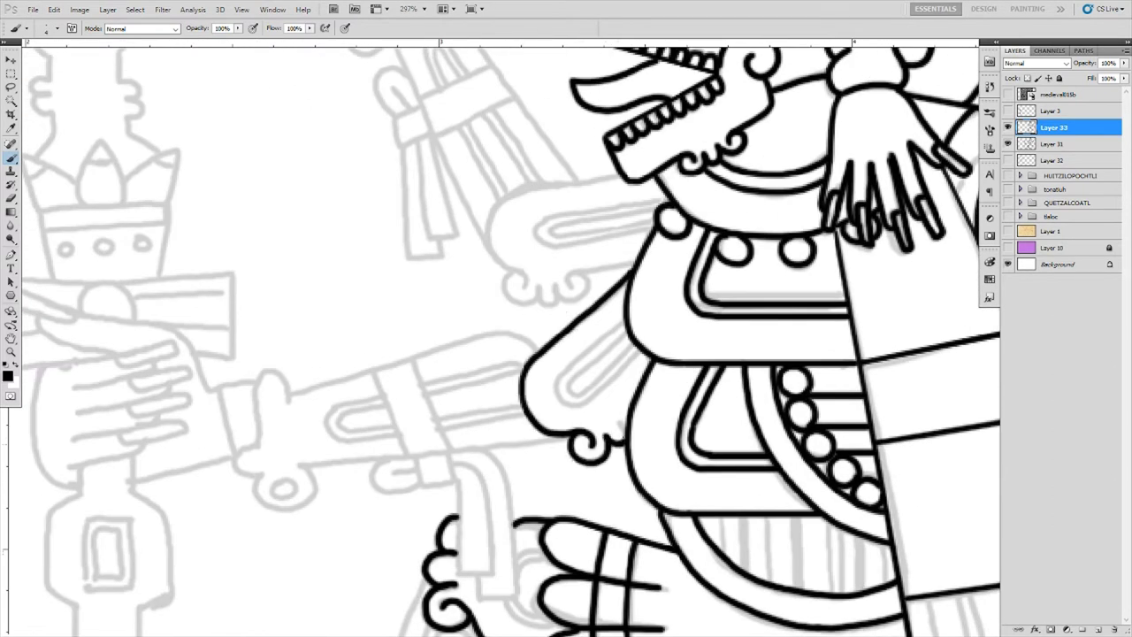
pyautogui.moveTo(626, 315)
pyautogui.mouseDown()
pyautogui.moveTo(583, 353)
pyautogui.moveTo(633, 351)
pyautogui.moveTo(559, 396)
pyautogui.moveTo(640, 352)
pyautogui.moveTo(570, 394)
pyautogui.moveTo(633, 345)
pyautogui.mouseUp()
pyautogui.hotkey('ctrl', 'z')
pyautogui.moveTo(467, 440)
pyautogui.mouseDown()
pyautogui.moveTo(479, 339)
pyautogui.moveTo(537, 347)
pyautogui.mouseUp()
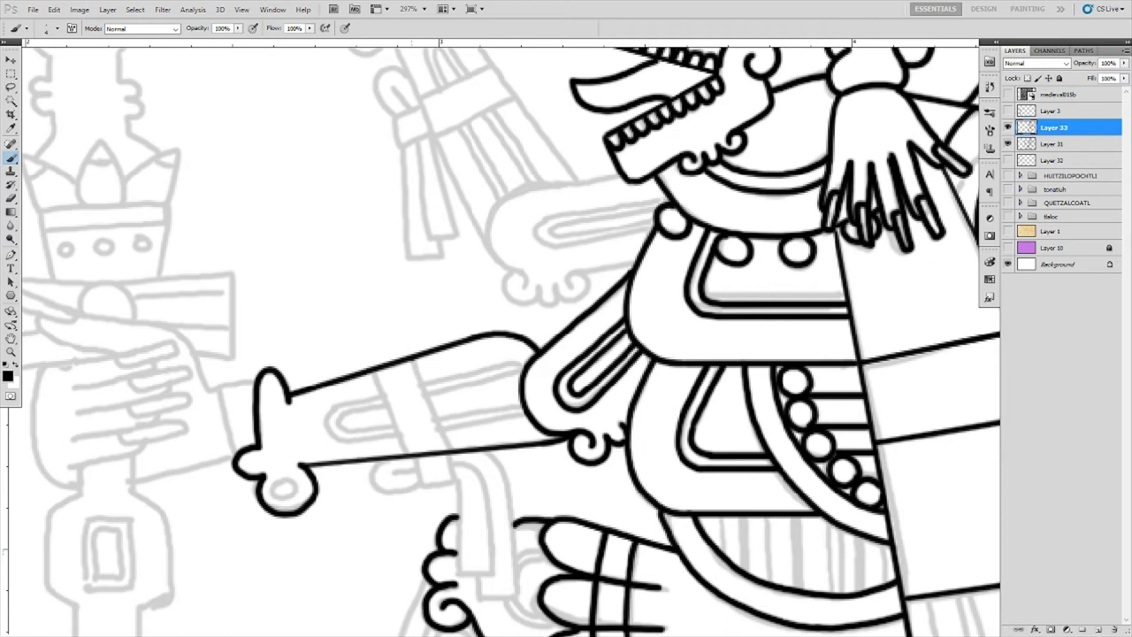
pyautogui.moveTo(411, 358); pyautogui.dragTo(453, 453)
pyautogui.moveTo(373, 369)
pyautogui.mouseDown()
pyautogui.moveTo(409, 455)
pyautogui.moveTo(452, 485)
pyautogui.moveTo(492, 573)
pyautogui.mouseUp()
pyautogui.moveTo(456, 480); pyautogui.dragTo(491, 575)
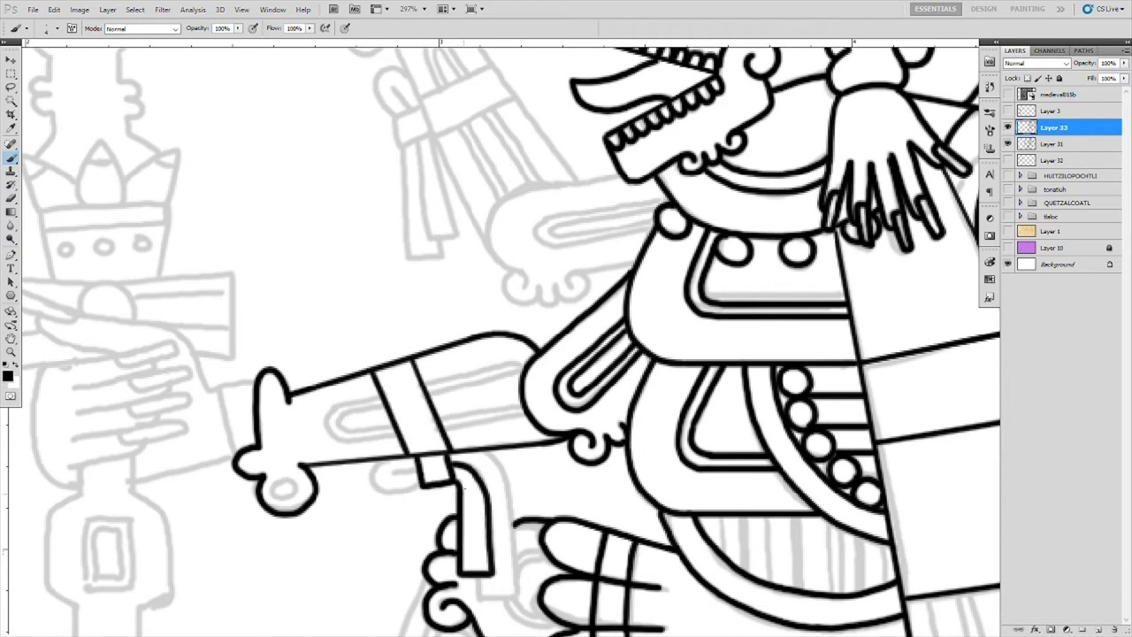
pyautogui.moveTo(455, 453); pyautogui.dragTo(516, 594)
pyautogui.hotkey('ctrl', 'z')
pyautogui.moveTo(508, 487); pyautogui.dragTo(517, 594)
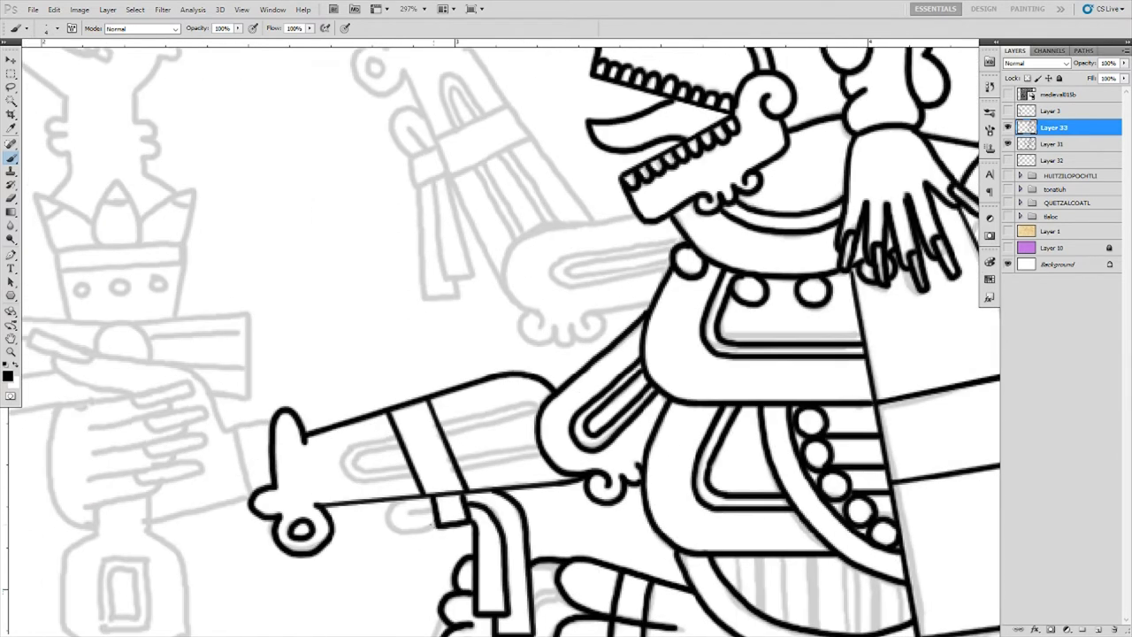
pyautogui.moveTo(435, 502); pyautogui.dragTo(402, 527)
pyautogui.moveTo(415, 482); pyautogui.dragTo(389, 438)
pyautogui.scroll(2, 311, 447)
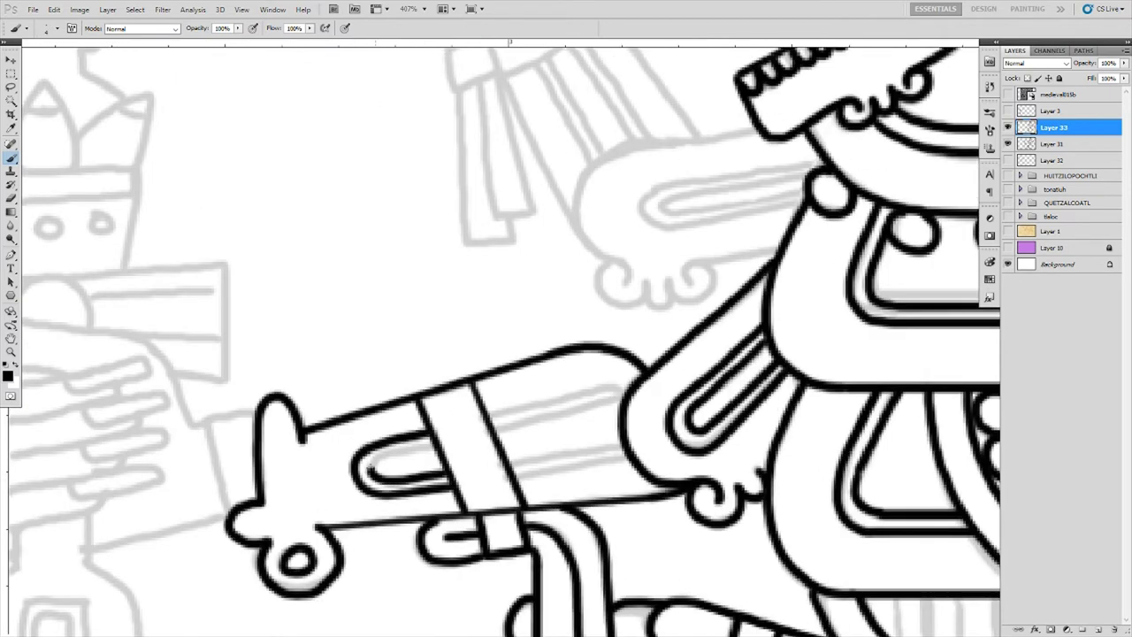
pyautogui.moveTo(448, 485); pyautogui.dragTo(433, 442)
pyautogui.moveTo(488, 419)
pyautogui.mouseDown()
pyautogui.moveTo(603, 384)
pyautogui.moveTo(622, 399)
pyautogui.mouseUp()
pyautogui.moveTo(517, 481); pyautogui.dragTo(577, 465)
pyautogui.moveTo(630, 455); pyautogui.dragTo(546, 460)
pyautogui.scroll(-8, 531, 416)
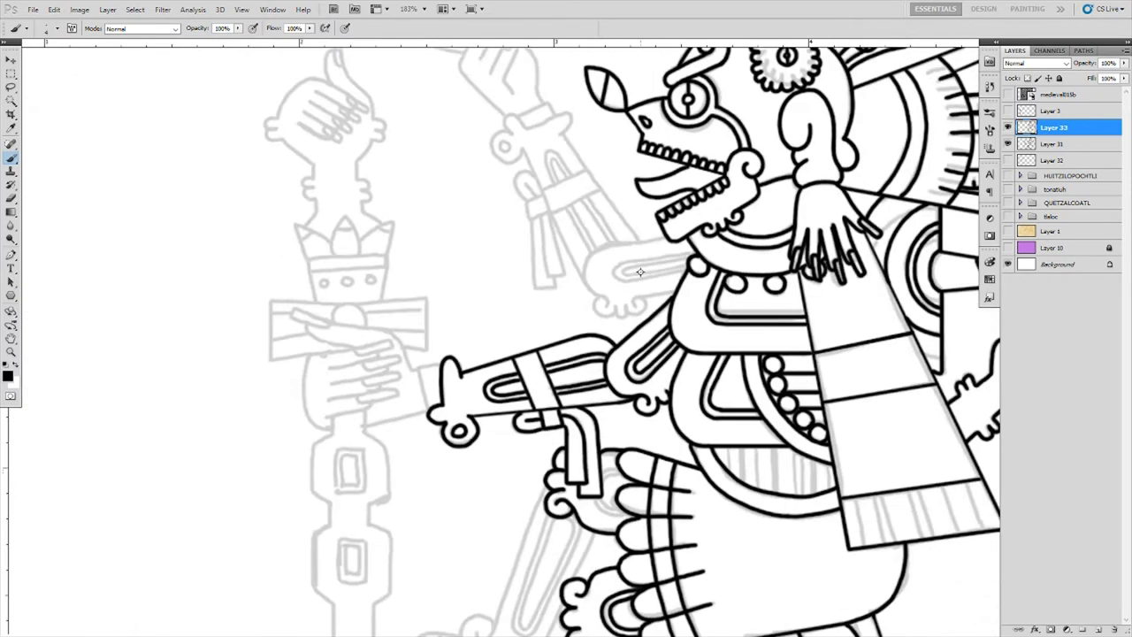
pyautogui.scroll(4, 495, 389)
pyautogui.scroll(-3, 670, 325)
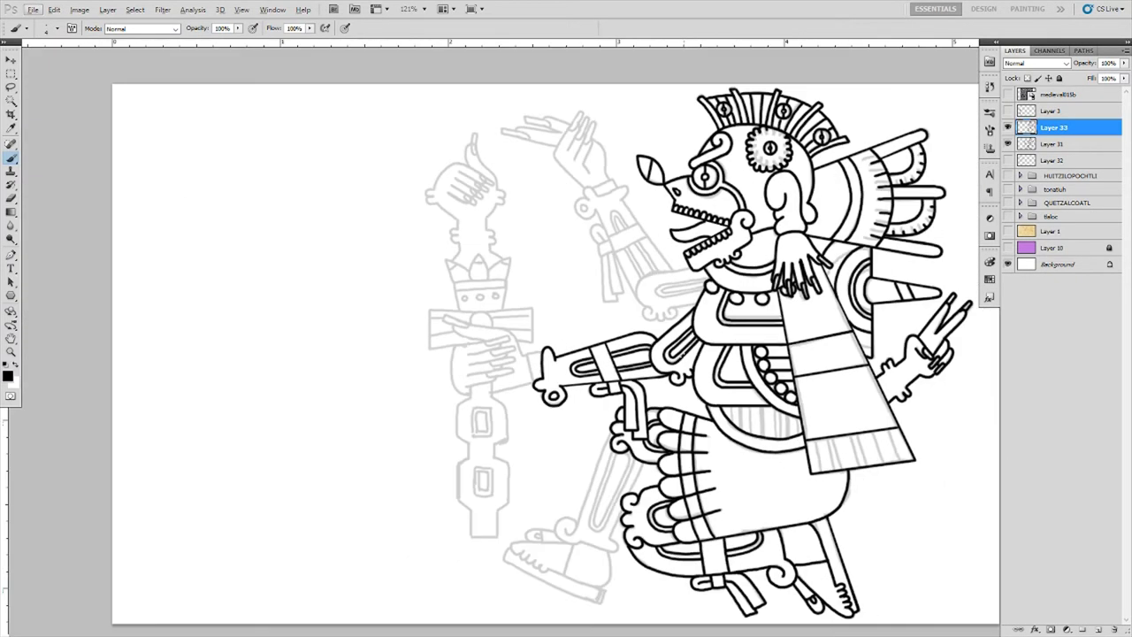
pyautogui.scroll(2, 626, 358)
pyautogui.scroll(1, 626, 358)
# - Ink the leg outline with its detail lines, then the foot, toe cap and sole
pyautogui.moveTo(670, 346)
pyautogui.mouseDown()
pyautogui.moveTo(630, 449)
pyautogui.moveTo(586, 482)
pyautogui.moveTo(676, 527)
pyautogui.moveTo(705, 384)
pyautogui.moveTo(709, 412)
pyautogui.mouseUp()
pyautogui.moveTo(642, 454)
pyautogui.mouseDown()
pyautogui.moveTo(659, 500)
pyautogui.moveTo(672, 486)
pyautogui.mouseUp()
pyautogui.scroll(1, 573, 325)
pyautogui.scroll(1, 573, 325)
pyautogui.moveTo(637, 376)
pyautogui.mouseDown()
pyautogui.moveTo(668, 406)
pyautogui.moveTo(619, 490)
pyautogui.mouseUp()
pyautogui.scroll(-2, 615, 455)
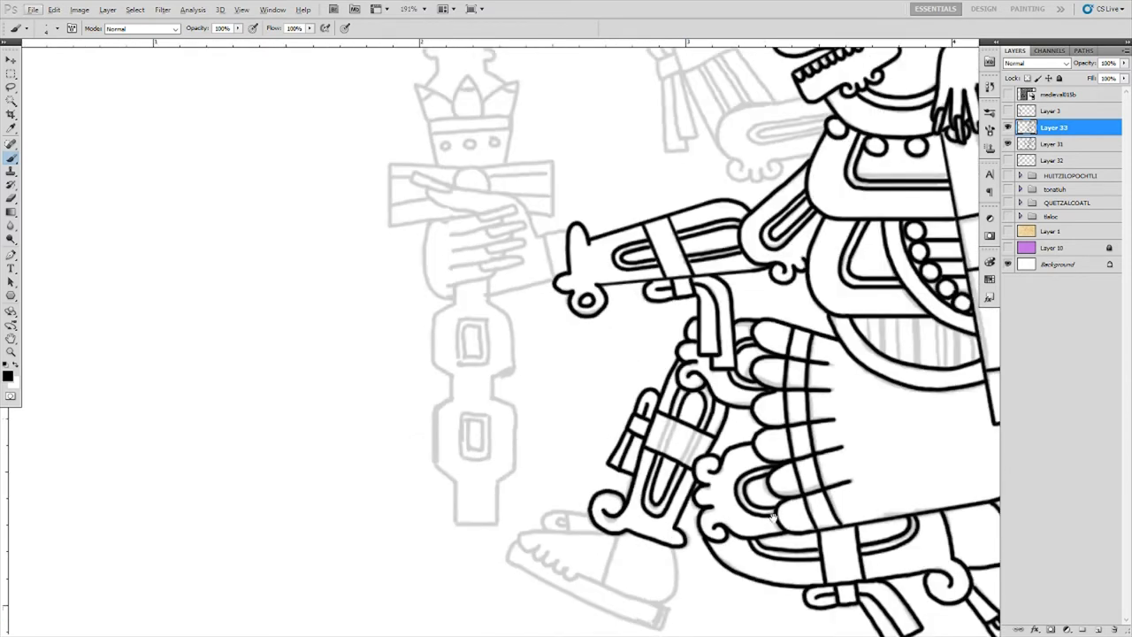
pyautogui.scroll(2, 566, 460)
pyautogui.moveTo(586, 416); pyautogui.dragTo(453, 447)
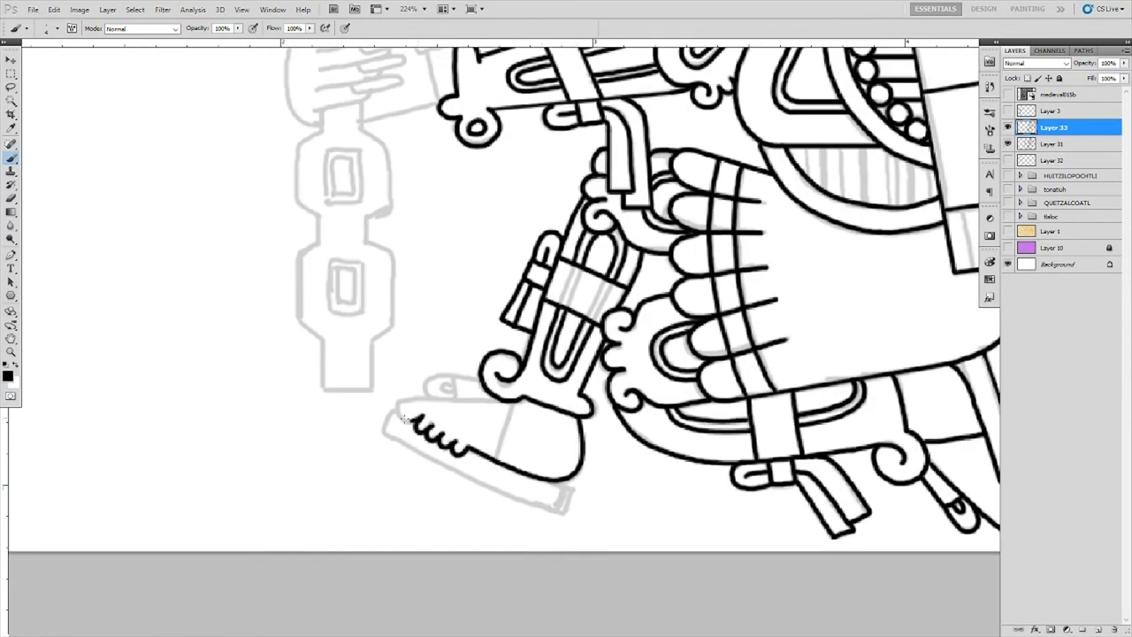
pyautogui.moveTo(404, 417)
pyautogui.mouseDown()
pyautogui.moveTo(502, 399)
pyautogui.moveTo(497, 462)
pyautogui.mouseUp()
pyautogui.moveTo(422, 396); pyautogui.dragTo(475, 379)
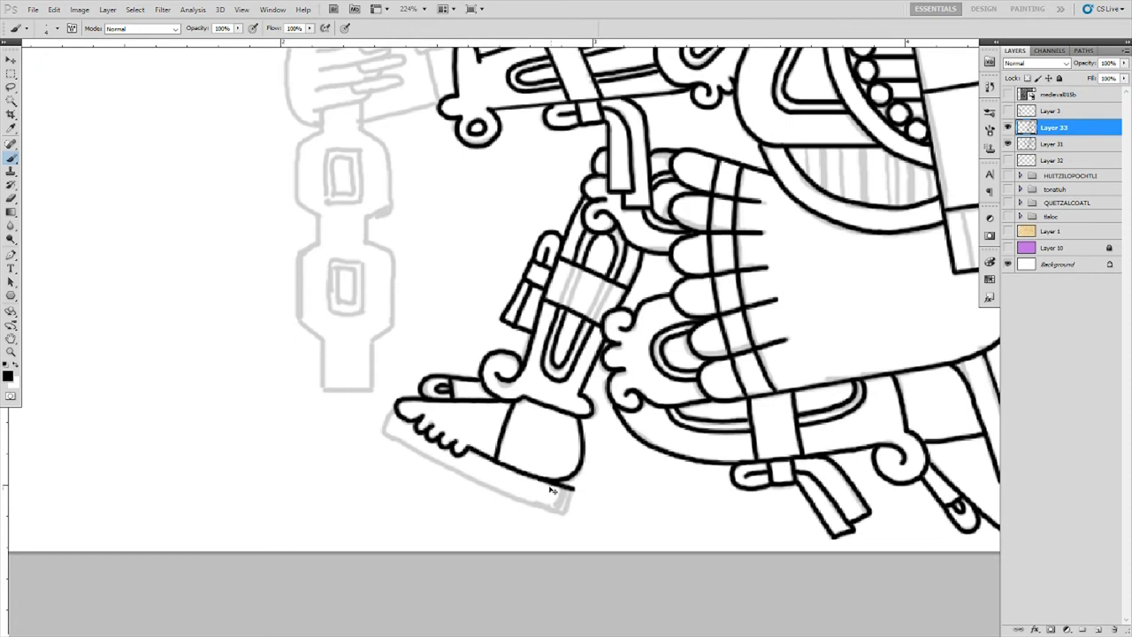
pyautogui.moveTo(386, 437); pyautogui.dragTo(559, 513)
pyautogui.moveTo(395, 409)
pyautogui.mouseDown()
pyautogui.moveTo(380, 439)
pyautogui.moveTo(557, 515)
pyautogui.mouseUp()
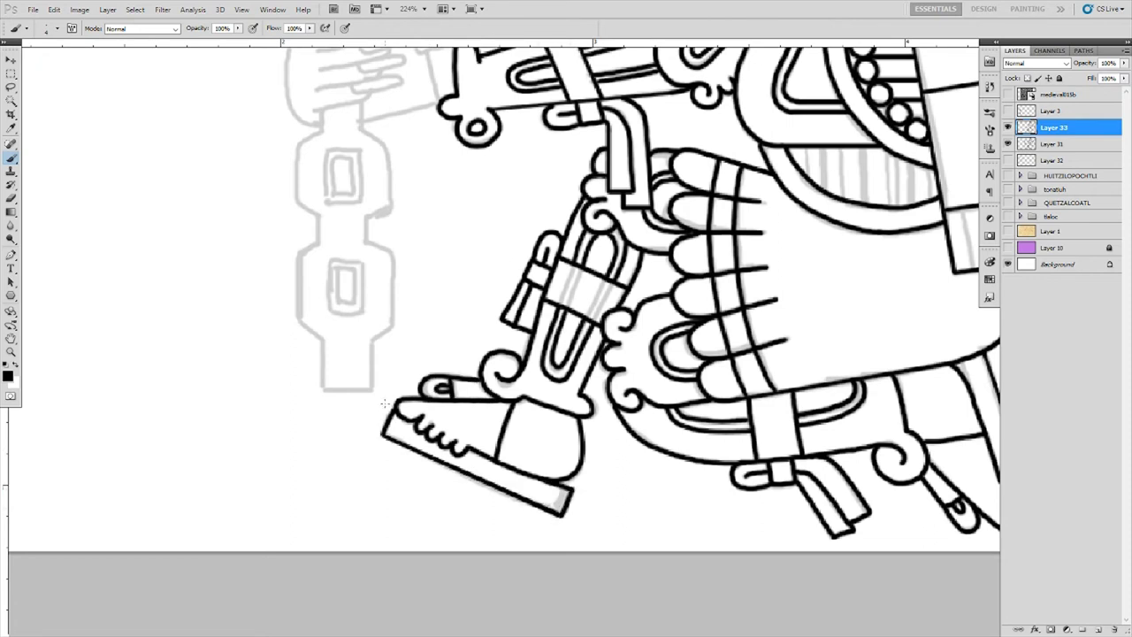
pyautogui.scroll(-1, 530, 398)
pyautogui.moveTo(619, 89); pyautogui.dragTo(686, 257)
pyautogui.scroll(1, 644, 172)
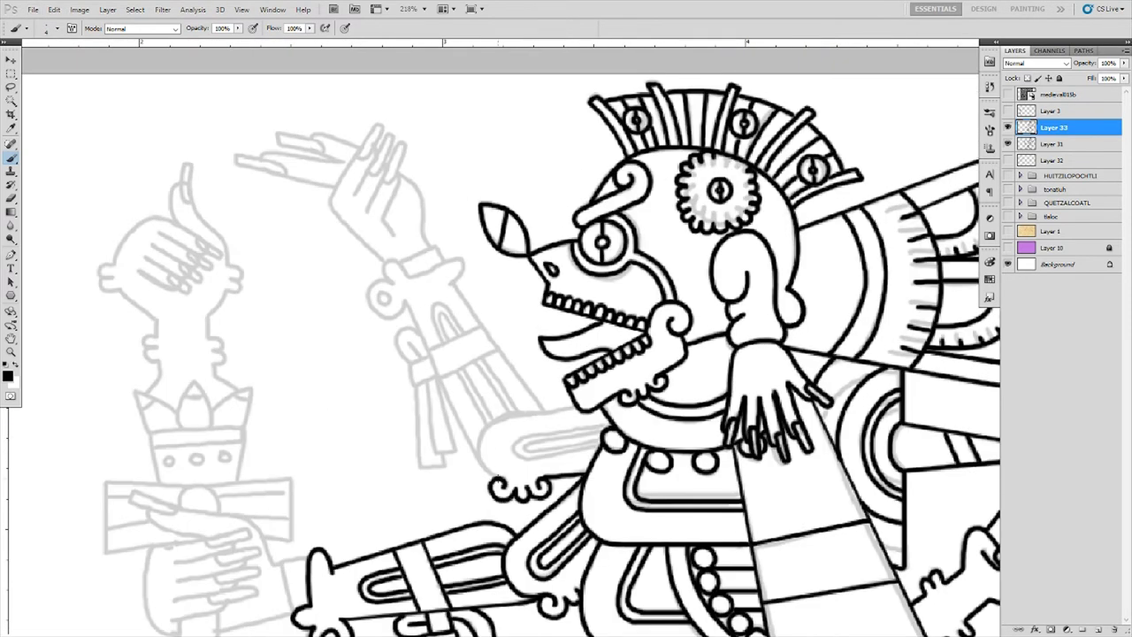
# - Trace the sleeve's nested loop lines
pyautogui.moveTo(598, 447); pyautogui.dragTo(520, 459)
pyautogui.hotkey('ctrl', 'z')
pyautogui.moveTo(562, 427); pyautogui.dragTo(522, 462)
pyautogui.moveTo(610, 423); pyautogui.dragTo(554, 433)
pyautogui.moveTo(602, 442); pyautogui.dragTo(521, 457)
pyautogui.scroll(1, 434, 207)
# - Ink the raised arm's outline, double band lines, wrist loop and hanging tassel
pyautogui.moveTo(403, 289)
pyautogui.mouseDown()
pyautogui.moveTo(371, 282)
pyautogui.moveTo(483, 492)
pyautogui.mouseUp()
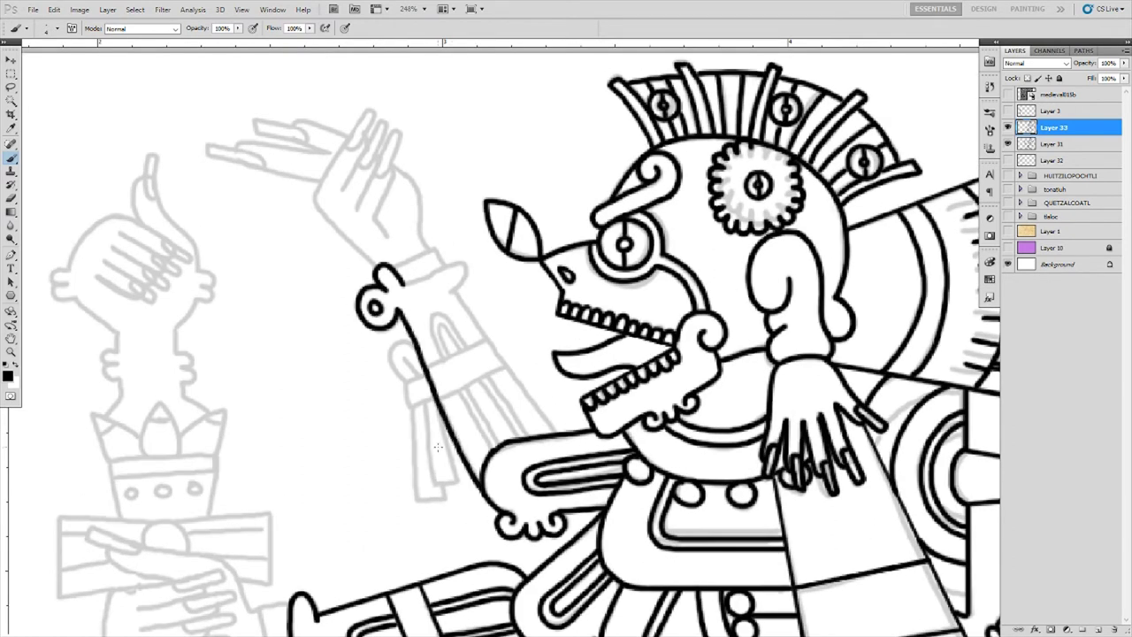
pyautogui.moveTo(456, 290); pyautogui.dragTo(557, 431)
pyautogui.moveTo(426, 363); pyautogui.dragTo(485, 340)
pyautogui.moveTo(441, 402); pyautogui.dragTo(497, 369)
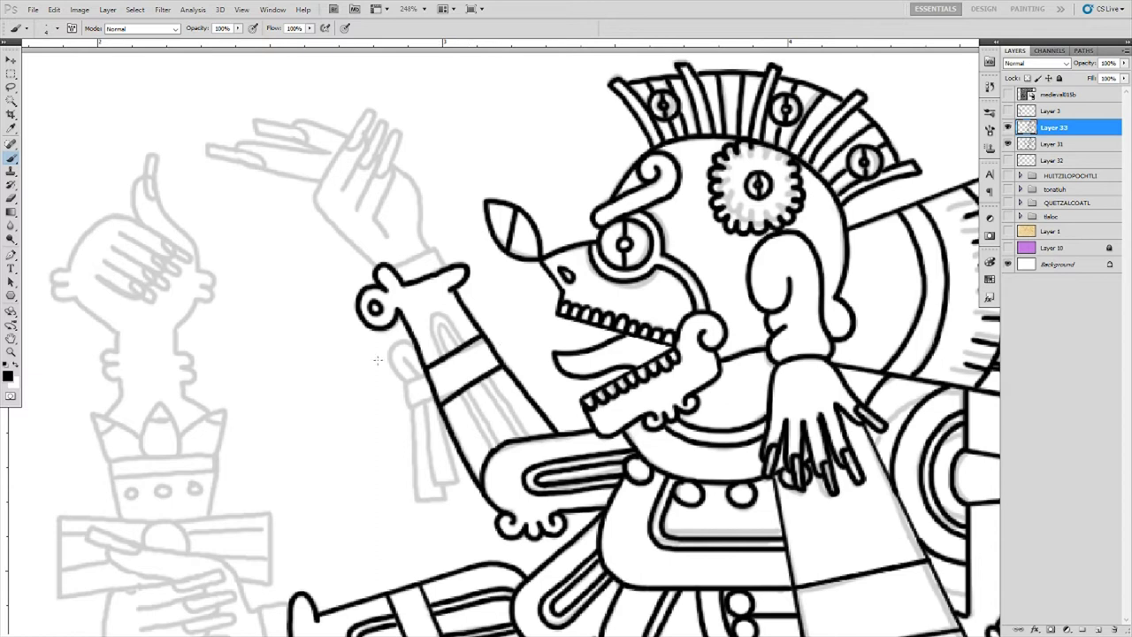
pyautogui.moveTo(406, 381); pyautogui.dragTo(416, 361)
pyautogui.moveTo(425, 405)
pyautogui.mouseDown()
pyautogui.moveTo(455, 407)
pyautogui.moveTo(413, 499)
pyautogui.mouseUp()
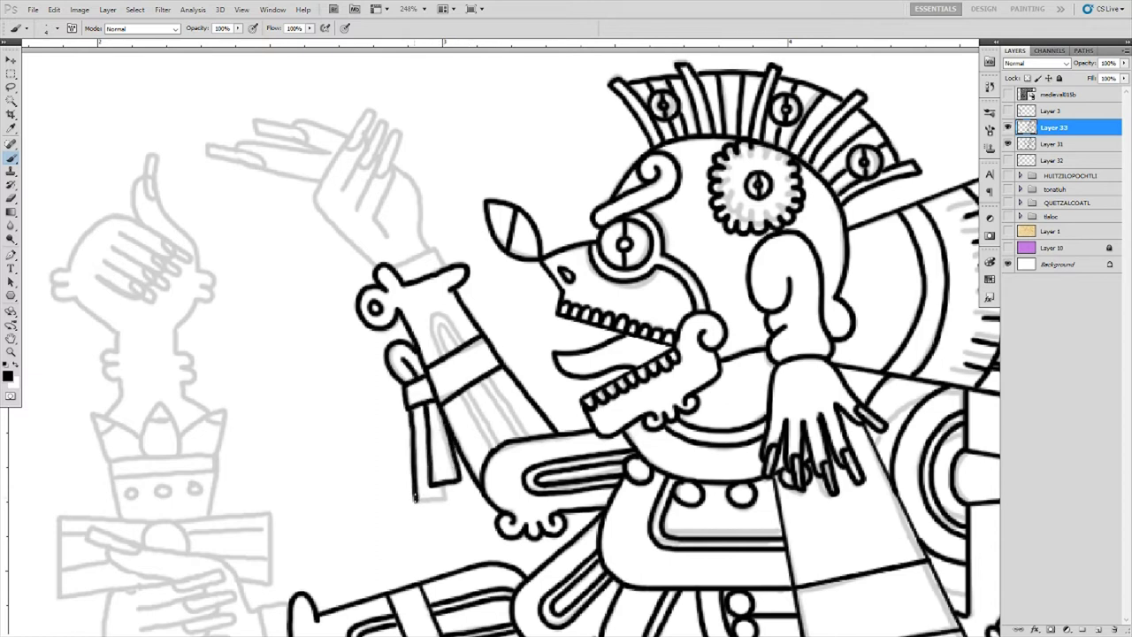
pyautogui.moveTo(428, 355); pyautogui.dragTo(460, 339)
pyautogui.moveTo(478, 371); pyautogui.dragTo(534, 435)
pyautogui.moveTo(435, 355); pyautogui.dragTo(454, 341)
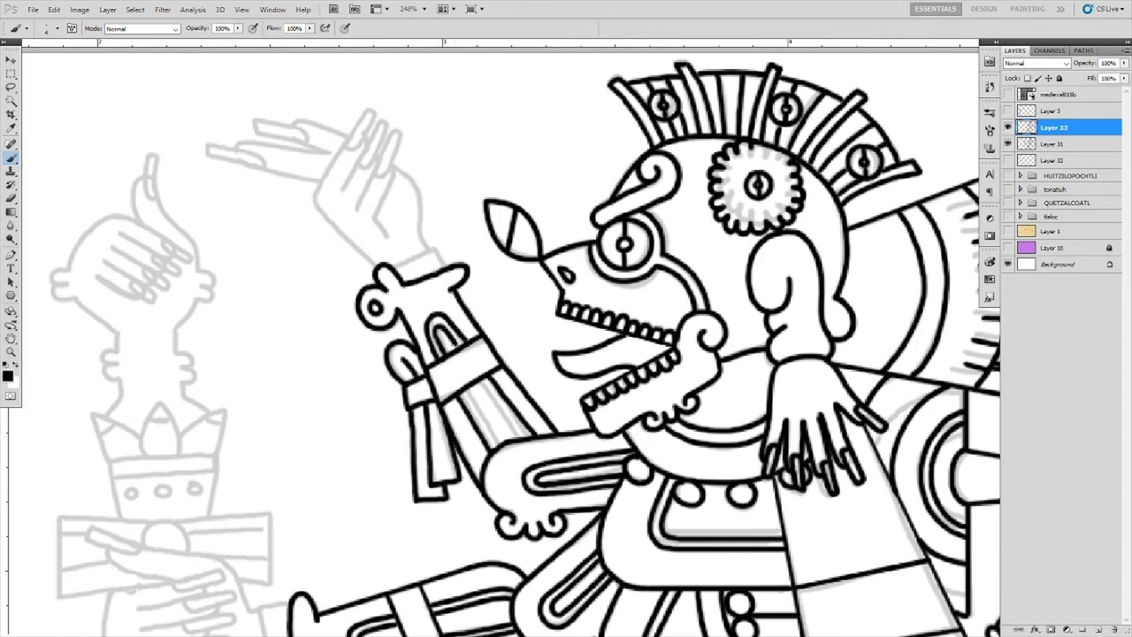
pyautogui.moveTo(463, 381); pyautogui.dragTo(525, 440)
pyautogui.hotkey('ctrl', 'z')
# - Ink the raised hand's wrist, fingers, palm and the finger pointing left
pyautogui.moveTo(495, 371); pyautogui.dragTo(477, 265)
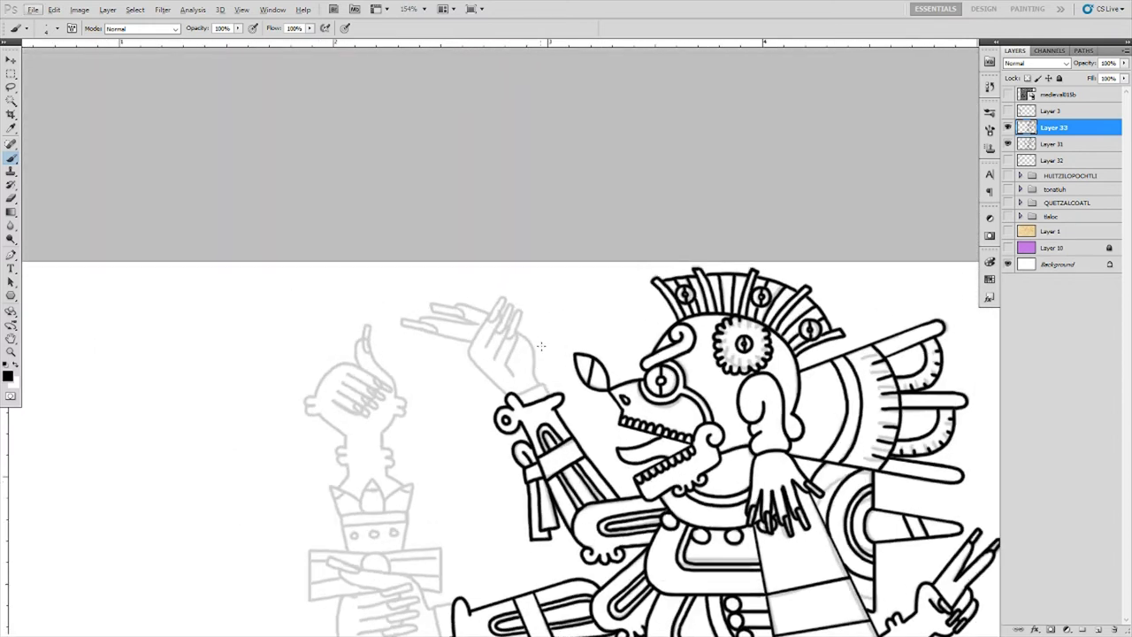
pyautogui.moveTo(511, 357)
pyautogui.mouseDown()
pyautogui.moveTo(513, 398)
pyautogui.moveTo(527, 297)
pyautogui.mouseUp()
pyautogui.moveTo(470, 354)
pyautogui.mouseDown()
pyautogui.moveTo(511, 285)
pyautogui.moveTo(497, 275)
pyautogui.mouseUp()
pyautogui.moveTo(541, 382); pyautogui.dragTo(554, 409)
pyautogui.moveTo(442, 352); pyautogui.dragTo(503, 424)
pyautogui.moveTo(462, 316)
pyautogui.mouseDown()
pyautogui.moveTo(380, 286)
pyautogui.moveTo(473, 301)
pyautogui.mouseUp()
pyautogui.moveTo(450, 343)
pyautogui.mouseDown()
pyautogui.moveTo(339, 320)
pyautogui.moveTo(456, 302)
pyautogui.mouseUp()
pyautogui.scroll(-5, 584, 205)
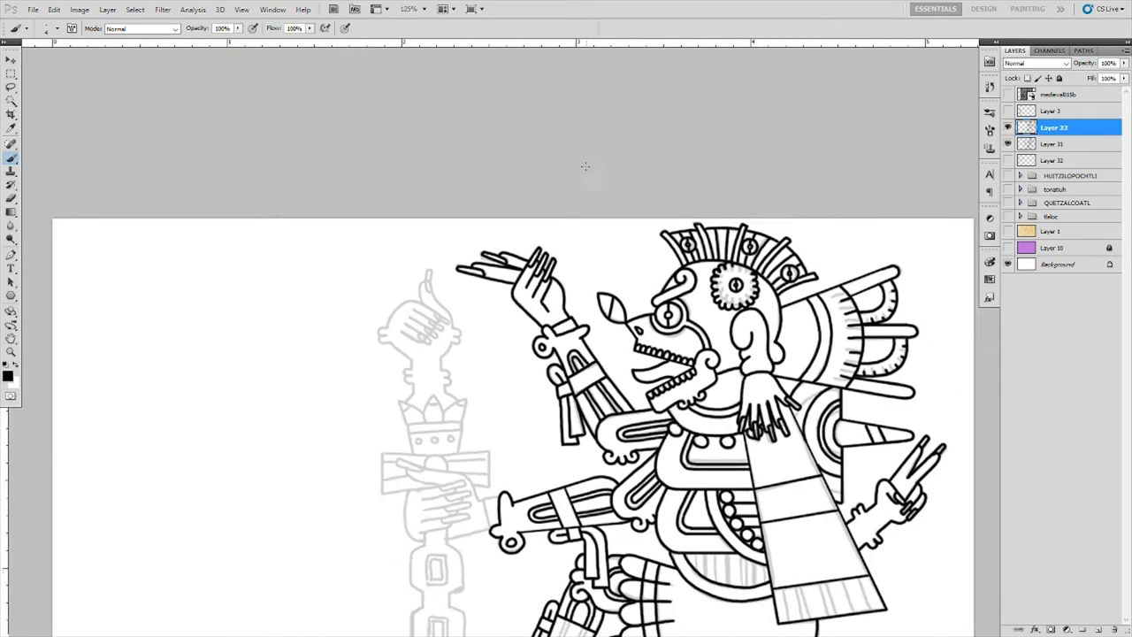
# - Ink the gripping hand's four fingers, lower palm, fingertip and wrist cuff
pyautogui.click(1007, 144)
pyautogui.scroll(3, 506, 390)
pyautogui.scroll(2, 507, 390)
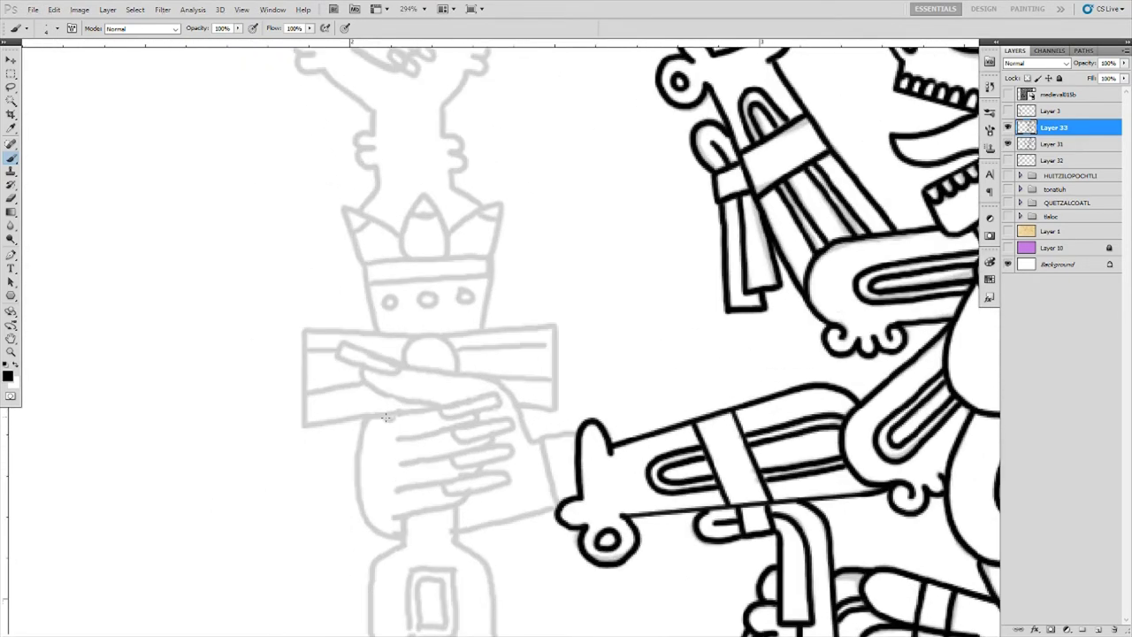
pyautogui.moveTo(377, 415); pyautogui.dragTo(501, 400)
pyautogui.moveTo(399, 440); pyautogui.dragTo(511, 422)
pyautogui.moveTo(402, 466); pyautogui.dragTo(505, 445)
pyautogui.moveTo(505, 453)
pyautogui.mouseDown()
pyautogui.moveTo(451, 463)
pyautogui.moveTo(505, 467)
pyautogui.moveTo(389, 513)
pyautogui.mouseUp()
pyautogui.hotkey('ctrl', 'z')
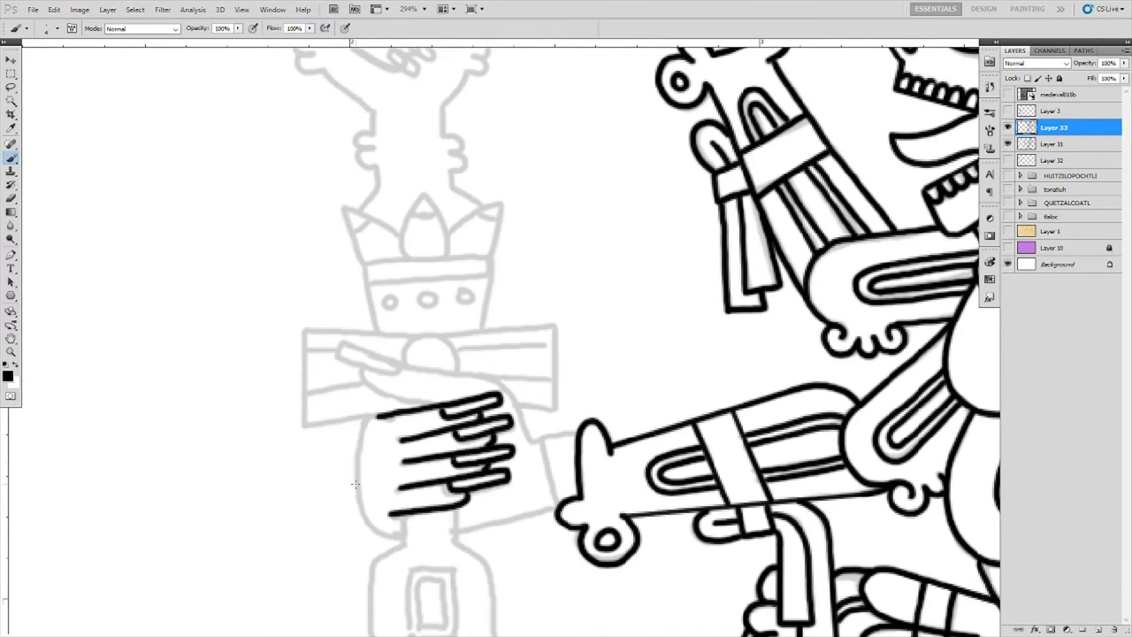
pyautogui.moveTo(371, 415); pyautogui.dragTo(396, 536)
pyautogui.moveTo(339, 344)
pyautogui.mouseDown()
pyautogui.moveTo(500, 382)
pyautogui.moveTo(557, 510)
pyautogui.mouseUp()
# - Ink one curved side of the chain link, then lasso-copy and flip it horizontally for the other side
pyautogui.moveTo(482, 522); pyautogui.dragTo(623, 299)
pyautogui.moveTo(594, 318)
pyautogui.mouseDown()
pyautogui.moveTo(619, 340)
pyautogui.moveTo(605, 442)
pyautogui.mouseUp()
pyautogui.press('l')
pyautogui.moveTo(583, 310); pyautogui.dragTo(619, 442)
pyautogui.hotkey('ctrl', 'j')
pyautogui.hotkey('ctrl', 'j')
pyautogui.hotkey('ctrl', 't')
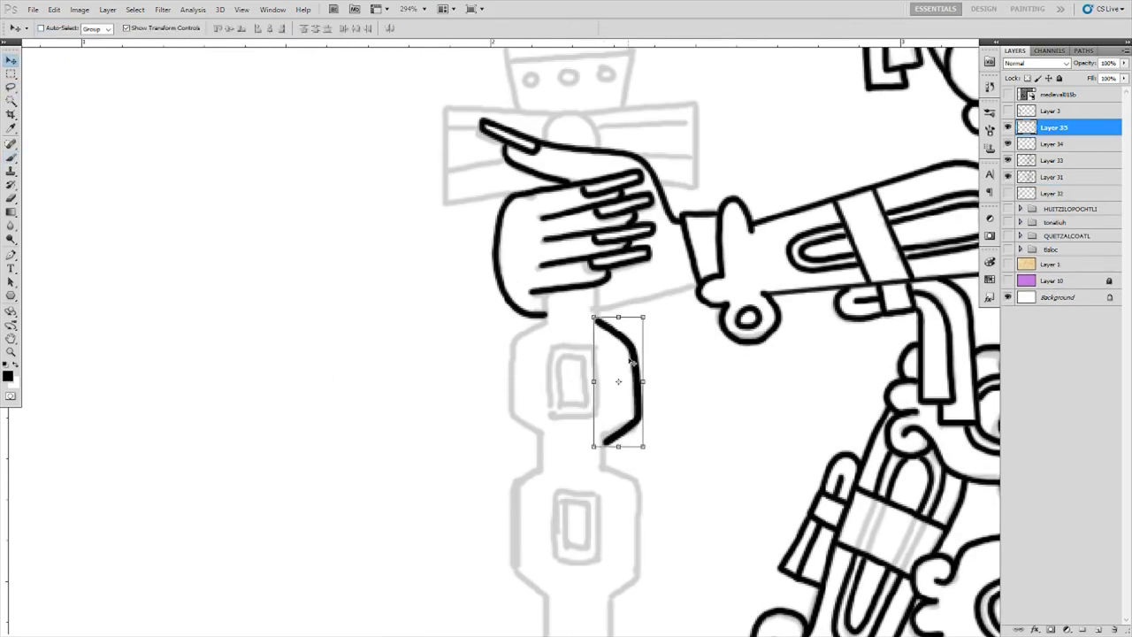
pyautogui.rightClick(518, 365)
pyautogui.moveTo(611, 365)
pyautogui.mouseDown()
pyautogui.moveTo(517, 364)
pyautogui.moveTo(569, 356)
pyautogui.moveTo(549, 410)
pyautogui.moveTo(587, 421)
pyautogui.mouseUp()
pyautogui.click(565, 526)
pyautogui.click(11, 157)
pyautogui.press('Return')
pyautogui.hotkey('ctrl', 'e')
pyautogui.click(1008, 160)
# - Add the link's inset rectangle and duplicate the finished link directly below, merged into the ink layer
pyautogui.moveTo(599, 410); pyautogui.dragTo(599, 357)
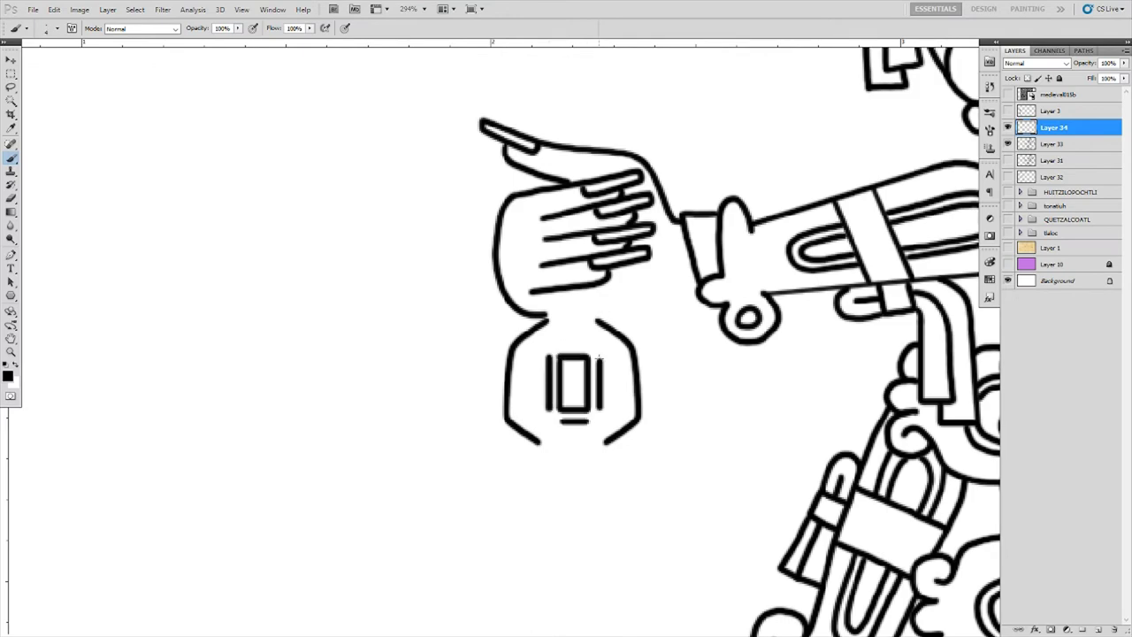
pyautogui.scroll(-2, 587, 390)
pyautogui.hotkey('ctrl', 'alt', 't')
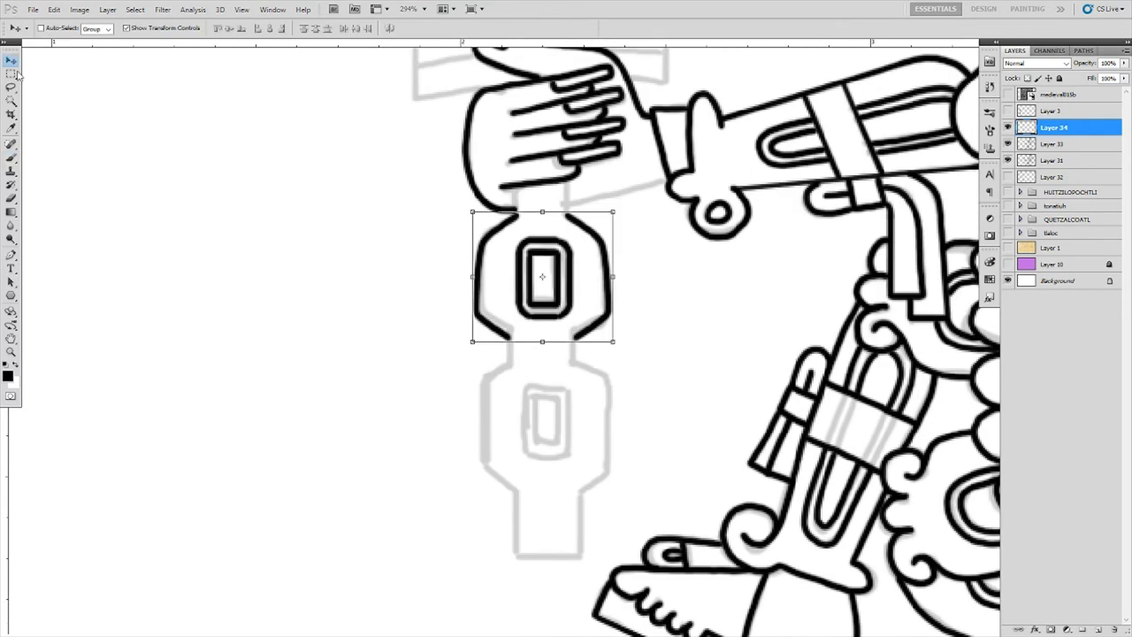
pyautogui.moveTo(599, 253); pyautogui.dragTo(596, 404)
pyautogui.press('Return')
pyautogui.hotkey('ctrl', 'e')
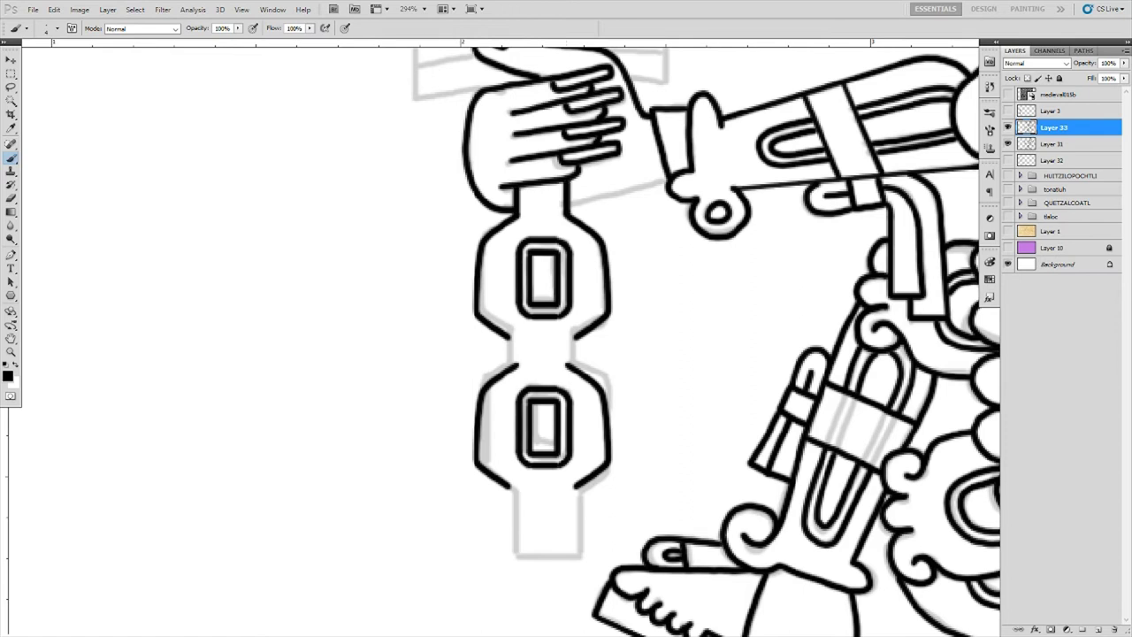
# - Outline the crossbar box above the gripping hand
pyautogui.moveTo(511, 486); pyautogui.dragTo(511, 555)
pyautogui.moveTo(574, 555); pyautogui.dragTo(574, 484)
pyautogui.moveTo(513, 552); pyautogui.dragTo(580, 552)
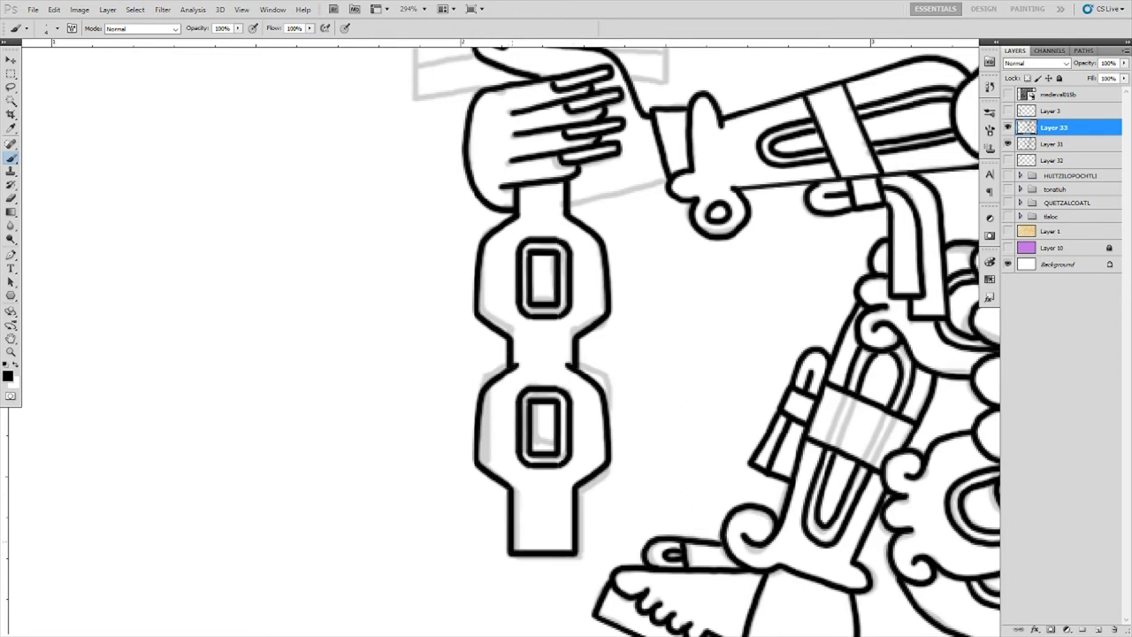
pyautogui.scroll(5, 530, 398)
pyautogui.moveTo(497, 423)
pyautogui.mouseDown()
pyautogui.moveTo(555, 420)
pyautogui.moveTo(460, 483)
pyautogui.mouseUp()
pyautogui.moveTo(536, 389)
pyautogui.mouseDown()
pyautogui.moveTo(659, 383)
pyautogui.moveTo(659, 480)
pyautogui.mouseUp()
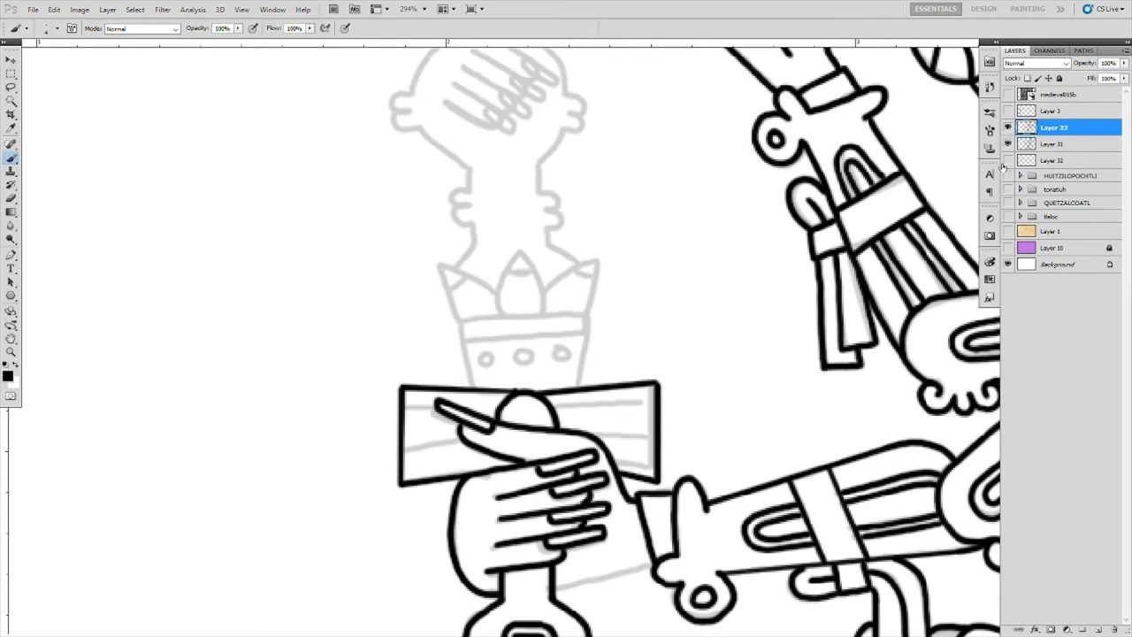
# - Ink the crossbar's two horizontal bands, the cup outline, its small circles, central flame and left leaf
pyautogui.click(1007, 143)
pyautogui.moveTo(405, 408); pyautogui.dragTo(654, 399)
pyautogui.moveTo(405, 450); pyautogui.dragTo(655, 442)
pyautogui.scroll(-1, 549, 380)
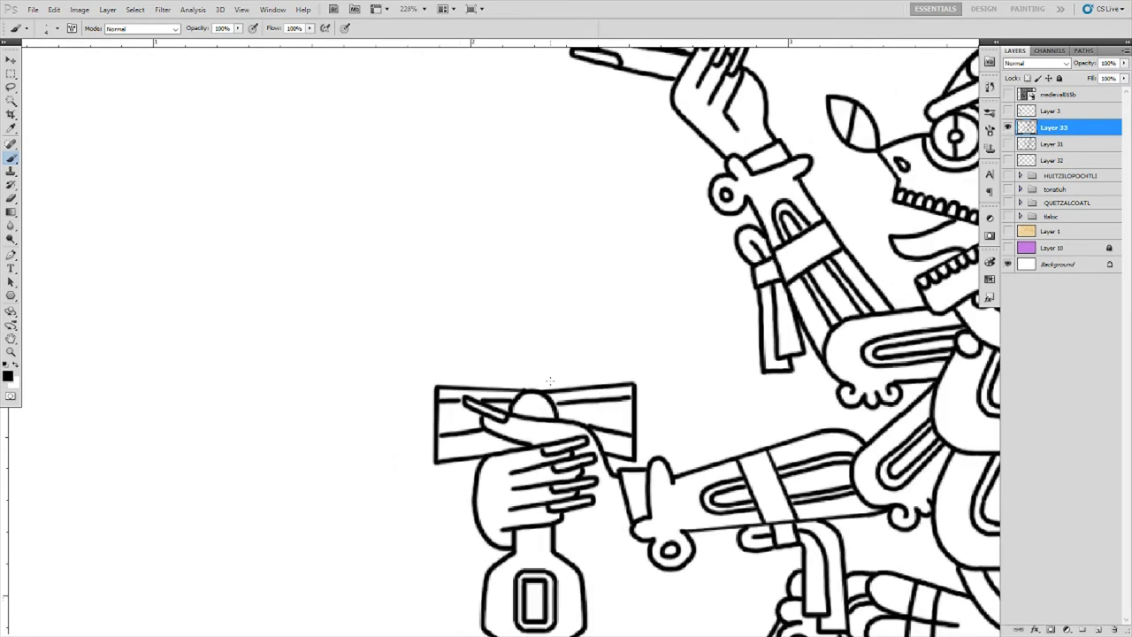
pyautogui.click(1007, 144)
pyautogui.scroll(-2, 549, 381)
pyautogui.scroll(2, 495, 442)
pyautogui.moveTo(559, 456); pyautogui.dragTo(548, 511)
pyautogui.moveTo(452, 457); pyautogui.dragTo(561, 455)
pyautogui.moveTo(497, 492); pyautogui.dragTo(511, 492)
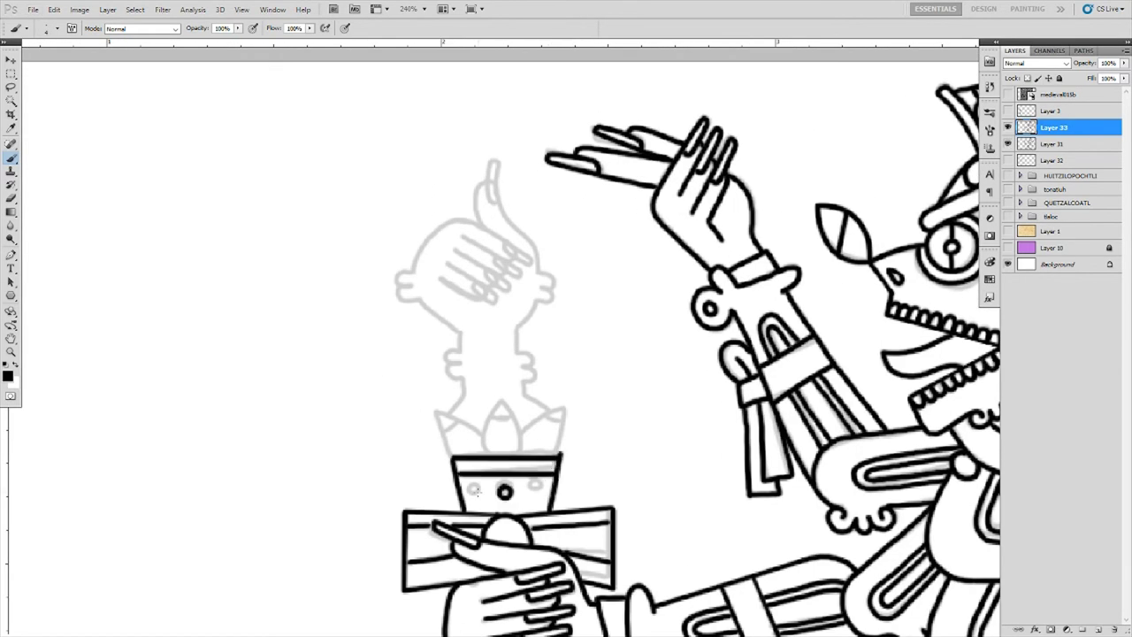
pyautogui.moveTo(485, 451); pyautogui.dragTo(524, 452)
pyautogui.moveTo(449, 456); pyautogui.dragTo(481, 430)
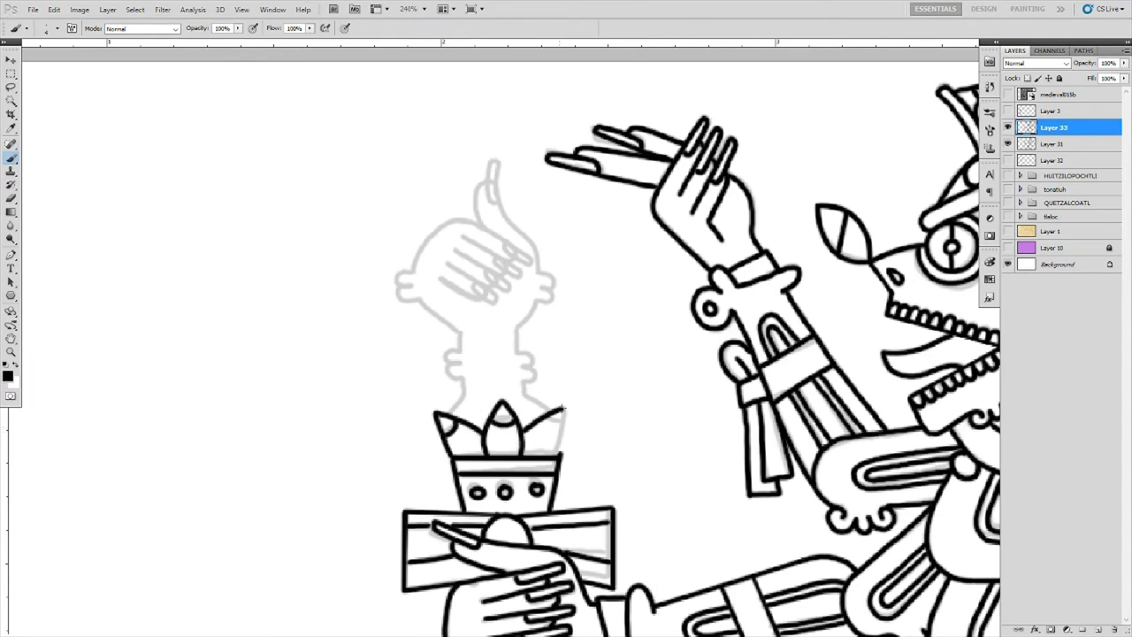
# - Ink the staff-top head's face profile, lips, forehead, outline and hair strokes
pyautogui.moveTo(535, 303); pyautogui.dragTo(541, 267)
pyautogui.moveTo(542, 267); pyautogui.dragTo(571, 364)
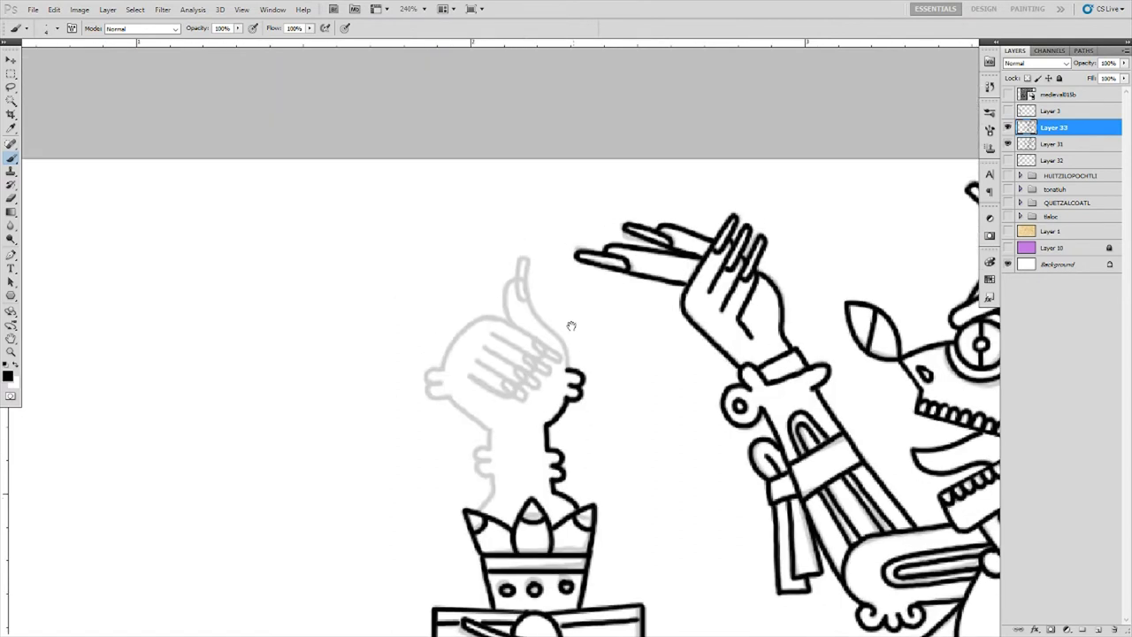
pyautogui.moveTo(571, 324); pyautogui.dragTo(562, 372)
pyautogui.moveTo(562, 338); pyautogui.dragTo(527, 260)
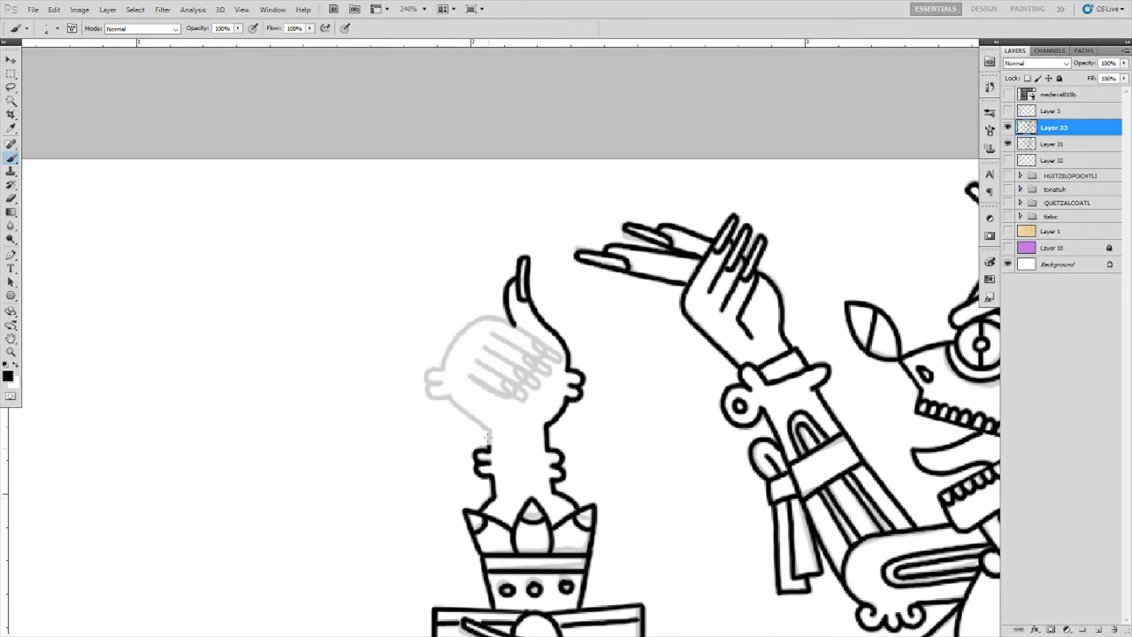
pyautogui.scroll(1, 486, 354)
pyautogui.moveTo(442, 364)
pyautogui.mouseDown()
pyautogui.moveTo(511, 316)
pyautogui.moveTo(575, 372)
pyautogui.mouseUp()
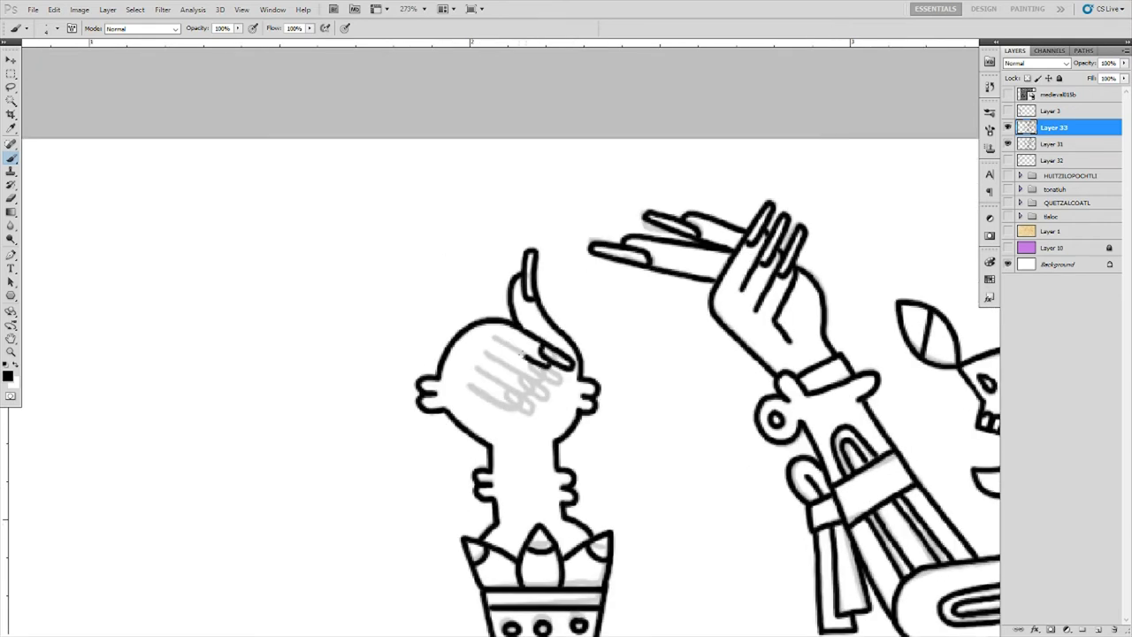
pyautogui.moveTo(493, 336); pyautogui.dragTo(564, 387)
pyautogui.moveTo(491, 354)
pyautogui.mouseDown()
pyautogui.moveTo(548, 394)
pyautogui.moveTo(541, 409)
pyautogui.mouseUp()
pyautogui.moveTo(468, 385); pyautogui.dragTo(518, 414)
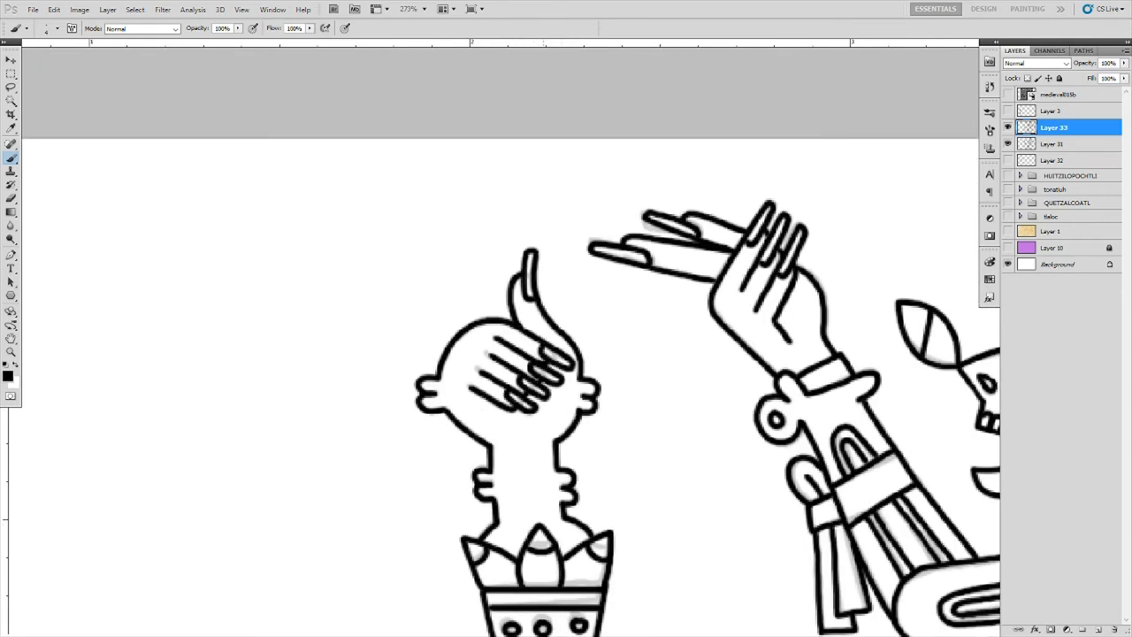
pyautogui.scroll(-4, 534, 513)
pyautogui.scroll(-4, 534, 512)
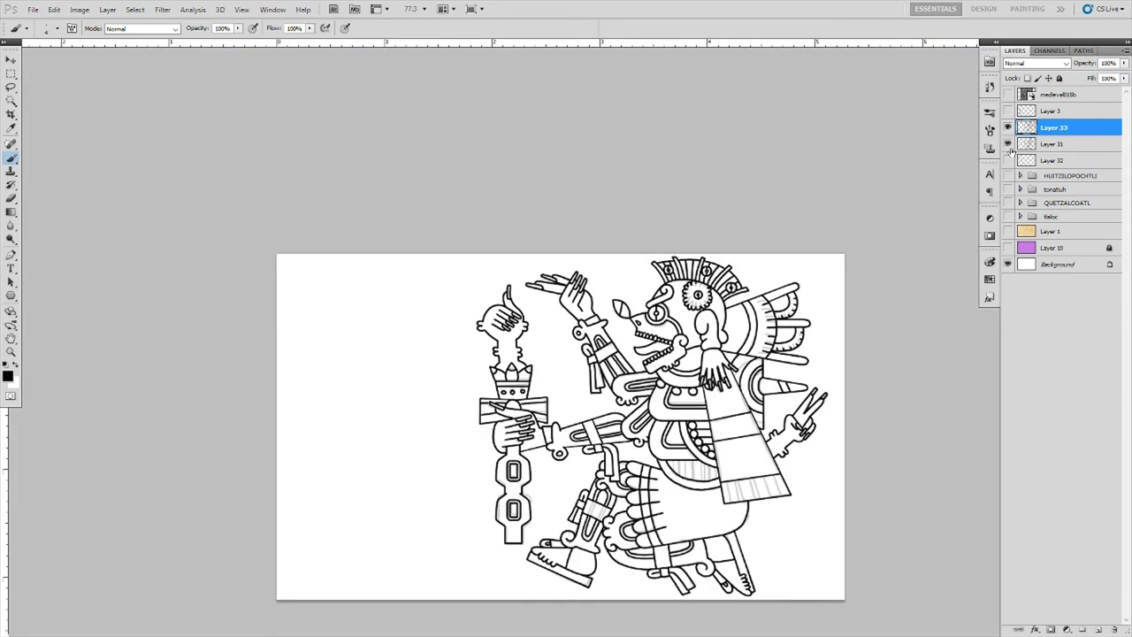
# - Show the skull sketches, add a new layer, and ink the skull's two teeth rows, snout and cranium
pyautogui.moveTo(1008, 127); pyautogui.dragTo(1008, 161)
pyautogui.scroll(5, 578, 230)
pyautogui.hotkey('ctrl', 'shift', 'alt', 'n')
pyautogui.scroll(3, 442, 442)
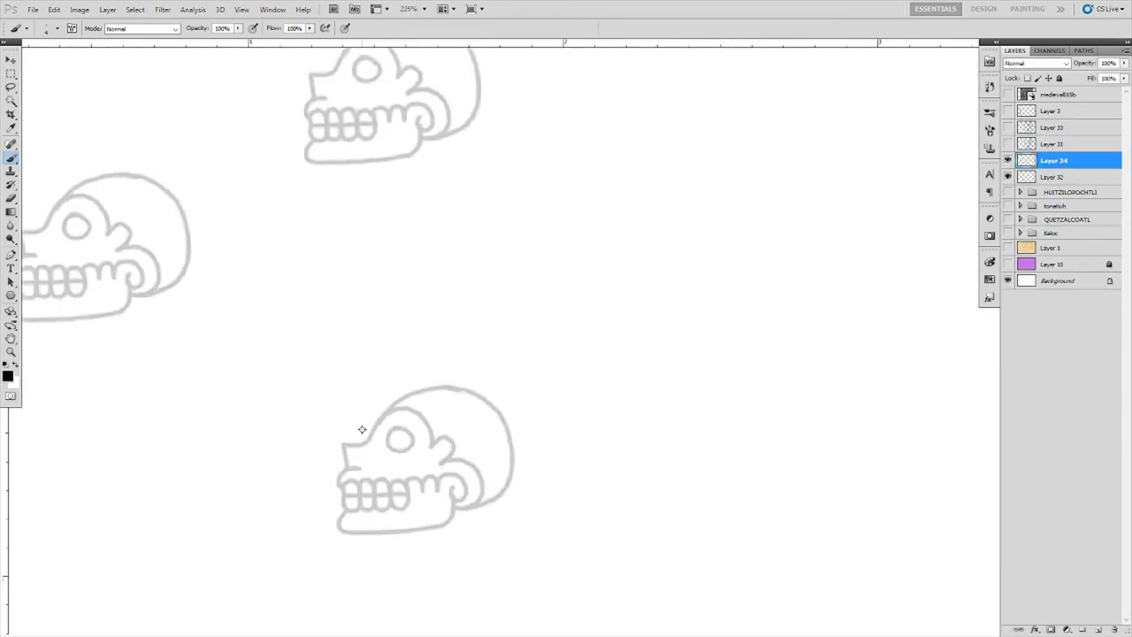
pyautogui.moveTo(352, 539); pyautogui.dragTo(451, 535)
pyautogui.moveTo(349, 557); pyautogui.dragTo(432, 557)
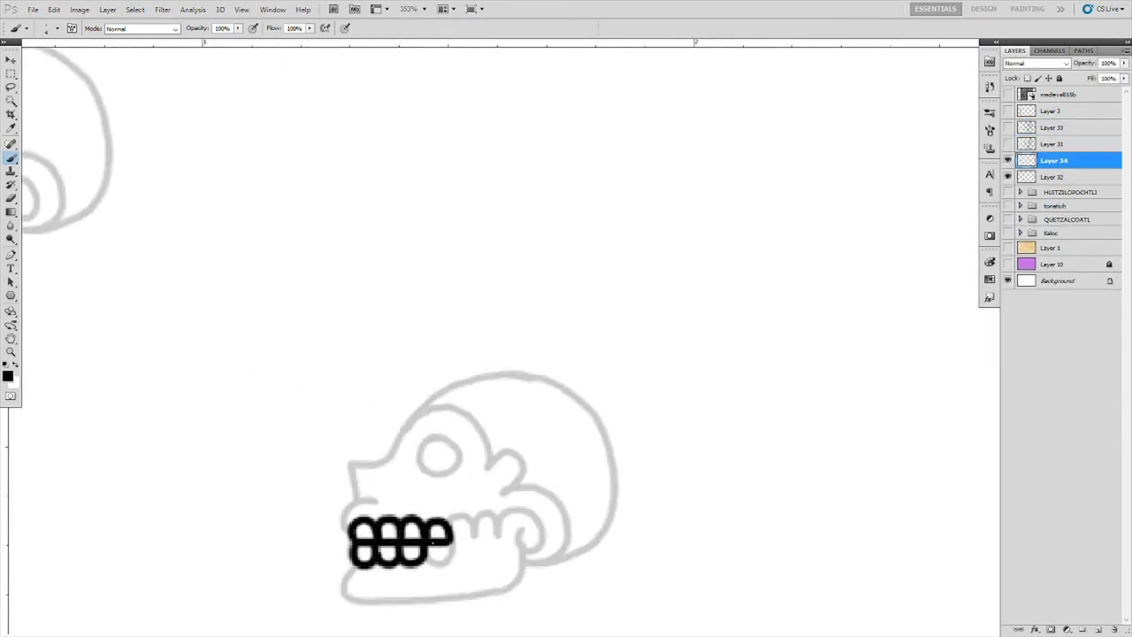
pyautogui.moveTo(343, 511); pyautogui.dragTo(380, 502)
pyautogui.moveTo(350, 461)
pyautogui.mouseDown()
pyautogui.moveTo(358, 498)
pyautogui.moveTo(460, 376)
pyautogui.moveTo(579, 396)
pyautogui.moveTo(577, 550)
pyautogui.moveTo(521, 541)
pyautogui.moveTo(531, 513)
pyautogui.mouseUp()
pyautogui.hotkey('ctrl', 'z')
# - Finish the jaw curl, molar loops, cheekbone, eye socket and lower jaw, then copy the skull onto another sketch
pyautogui.moveTo(522, 559); pyautogui.dragTo(531, 517)
pyautogui.moveTo(502, 530); pyautogui.dragTo(449, 523)
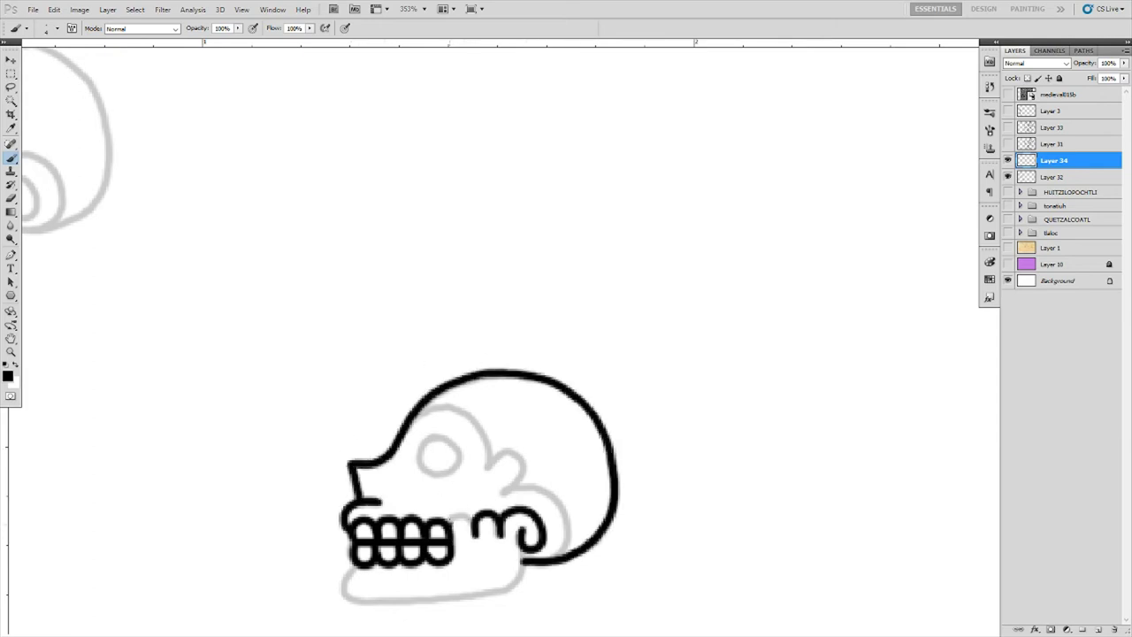
pyautogui.moveTo(413, 407)
pyautogui.mouseDown()
pyautogui.moveTo(535, 493)
pyautogui.moveTo(566, 555)
pyautogui.mouseUp()
pyautogui.moveTo(434, 433); pyautogui.dragTo(439, 432)
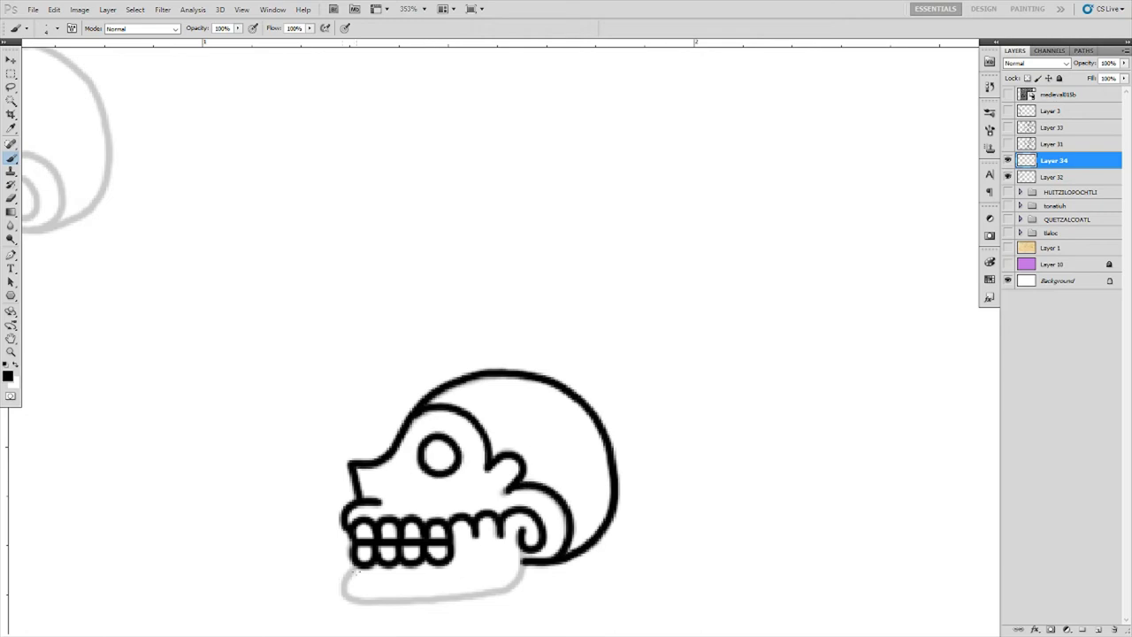
pyautogui.moveTo(346, 570); pyautogui.dragTo(498, 590)
pyautogui.scroll(-5, 495, 336)
pyautogui.press('v')
pyautogui.moveTo(522, 486)
pyautogui.mouseDown()
pyautogui.moveTo(378, 392)
pyautogui.moveTo(539, 300)
pyautogui.moveTo(446, 199)
pyautogui.mouseUp()
# - Merge the skull copy into the skull layer and hide the faint skull sketches
pyautogui.click(11, 158)
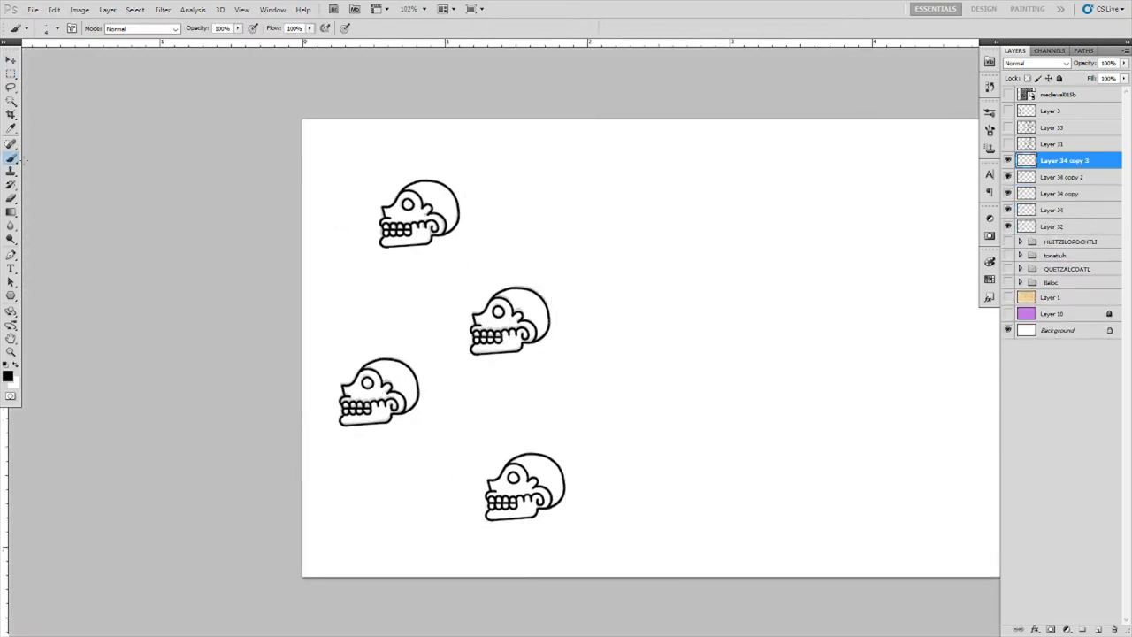
pyautogui.hotkey('ctrl', 'e')
pyautogui.click(1008, 177)
pyautogui.scroll(2, 438, 425)
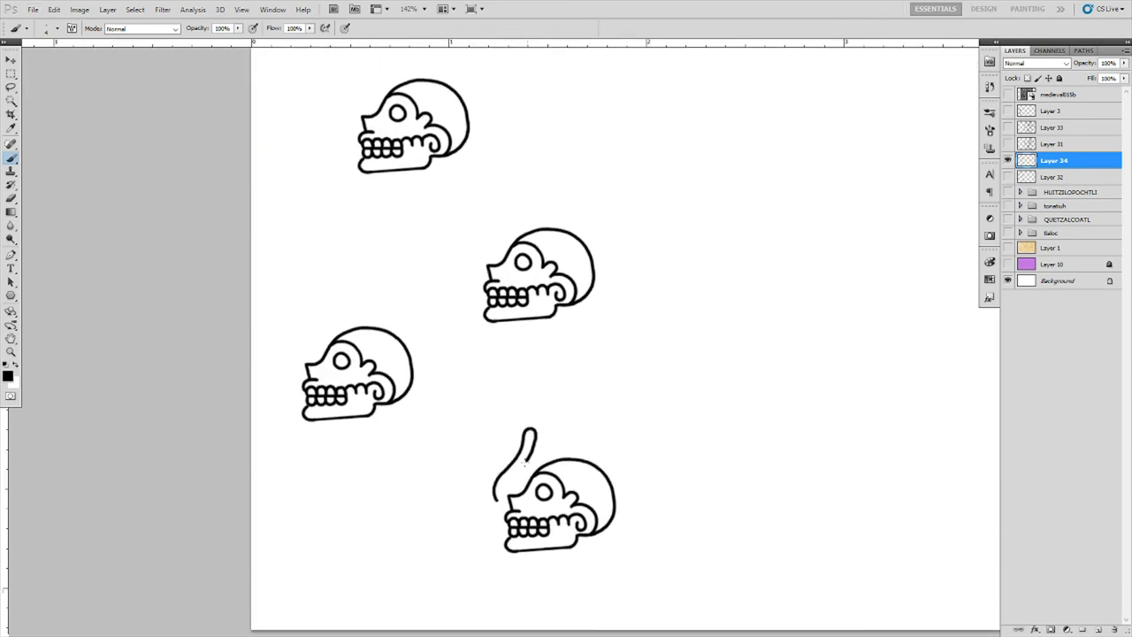
pyautogui.hotkey('ctrl', 'z')
# - Ink thin flame outlines rising above, sweeping around and looping below the bottom skull
pyautogui.moveTo(493, 500); pyautogui.dragTo(533, 419)
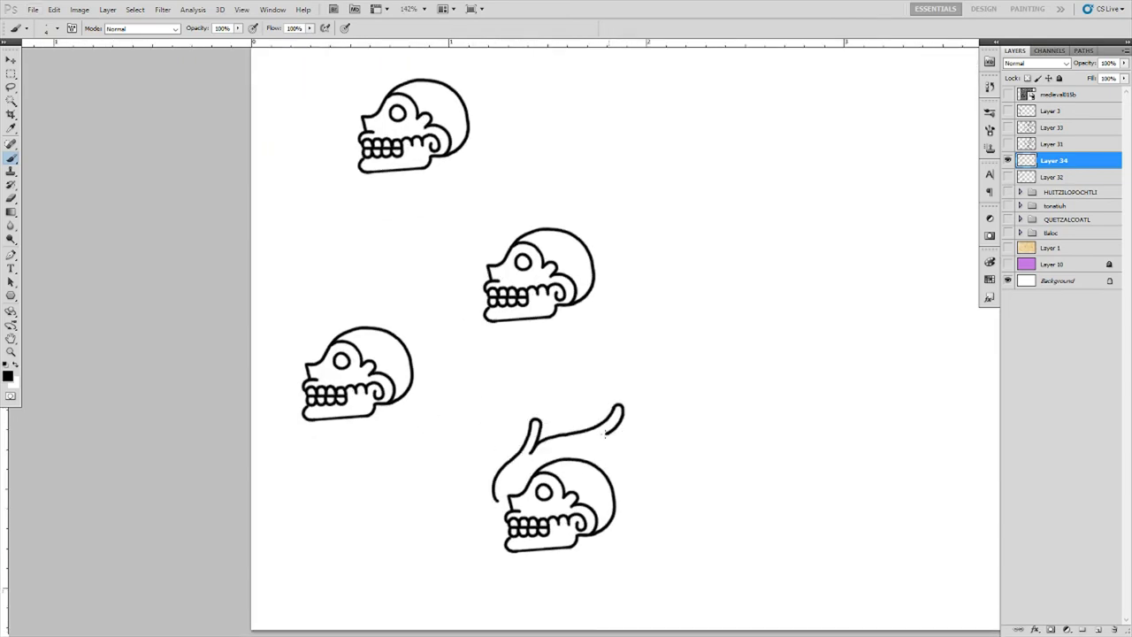
pyautogui.moveTo(495, 502); pyautogui.dragTo(568, 587)
pyautogui.moveTo(647, 440); pyautogui.dragTo(463, 406)
pyautogui.moveTo(416, 402); pyautogui.dragTo(515, 405)
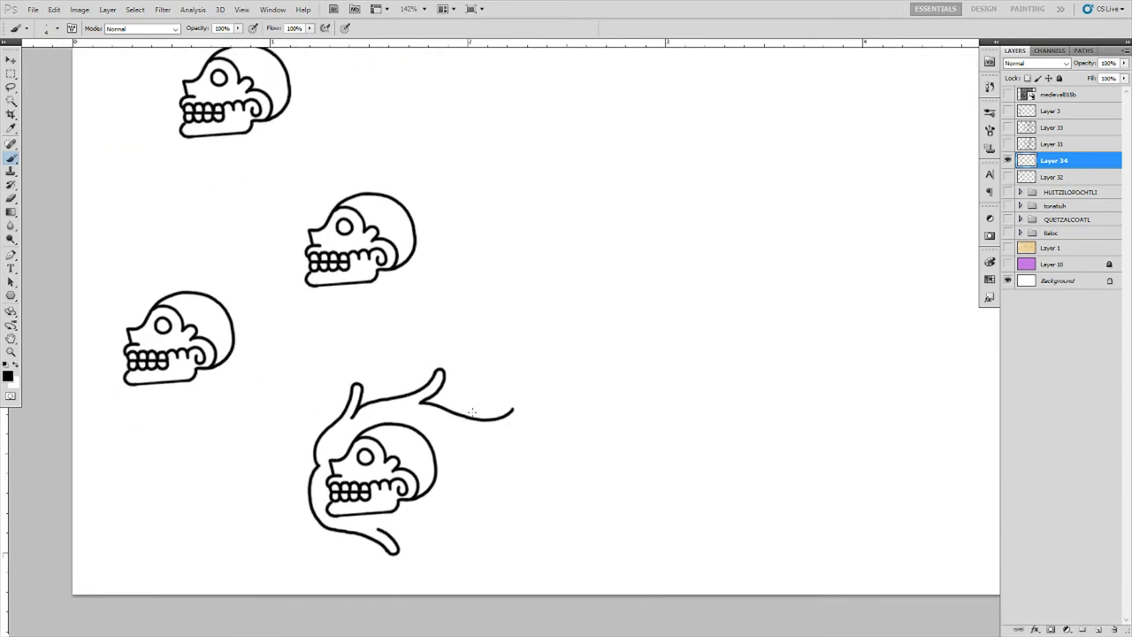
pyautogui.scroll(1, 514, 405)
pyautogui.hotkey('ctrl', 'z')
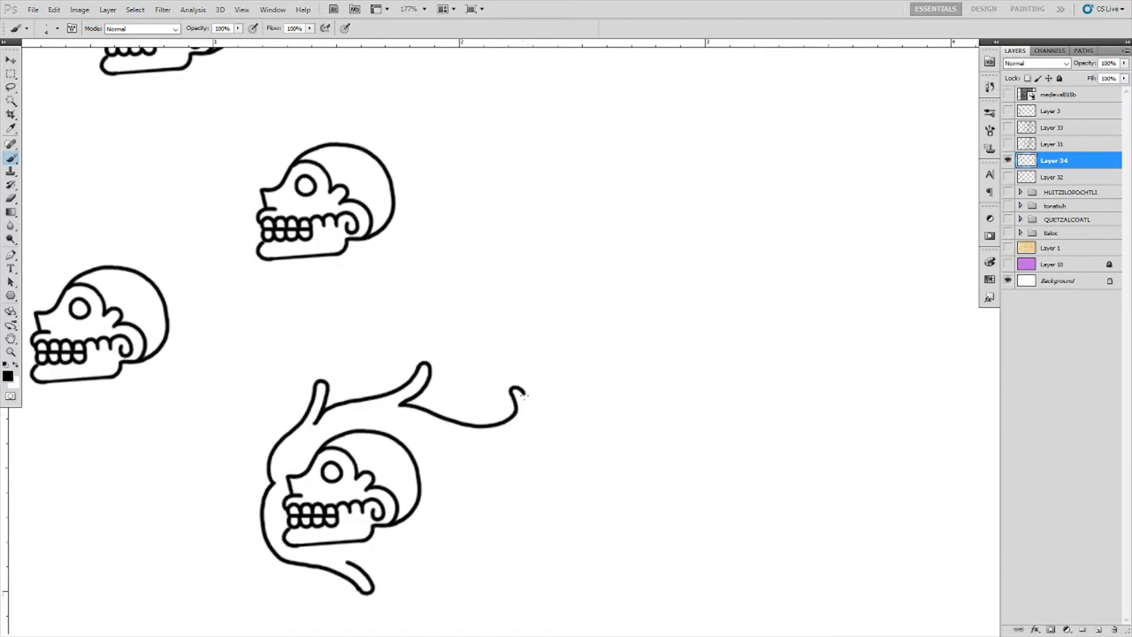
pyautogui.moveTo(390, 551)
pyautogui.mouseDown()
pyautogui.moveTo(449, 575)
pyautogui.moveTo(554, 564)
pyautogui.mouseUp()
pyautogui.moveTo(509, 436); pyautogui.dragTo(593, 425)
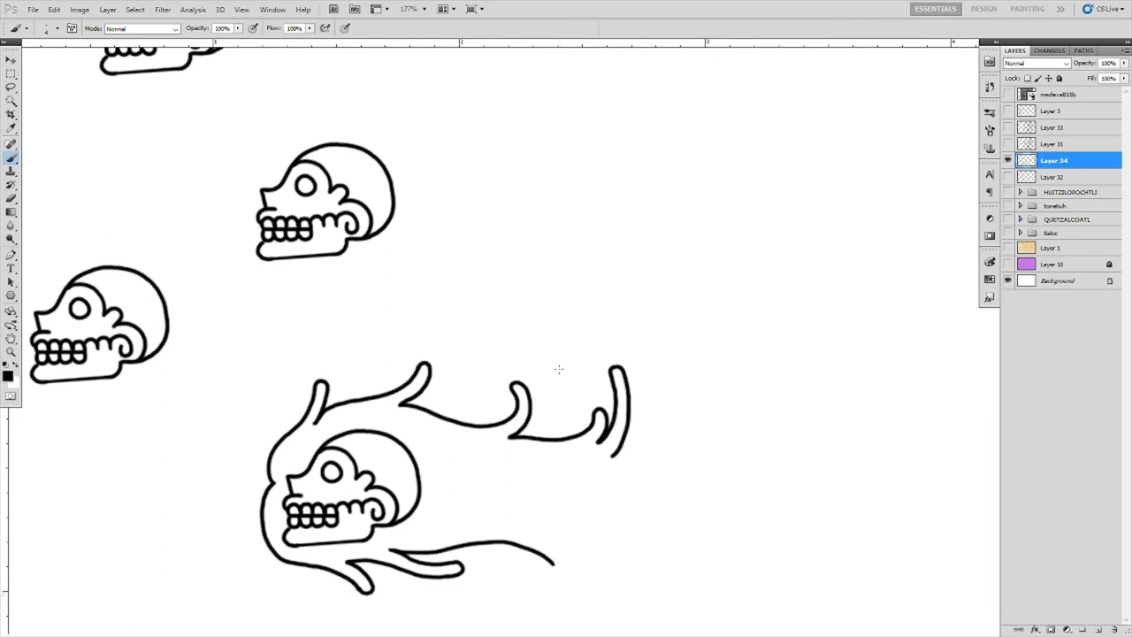
# - Extend the lower flame with a wavy loop and add more flame tongues trailing right
pyautogui.scroll(-1, 559, 368)
pyautogui.moveTo(567, 533); pyautogui.dragTo(654, 507)
pyautogui.moveTo(573, 484); pyautogui.dragTo(658, 473)
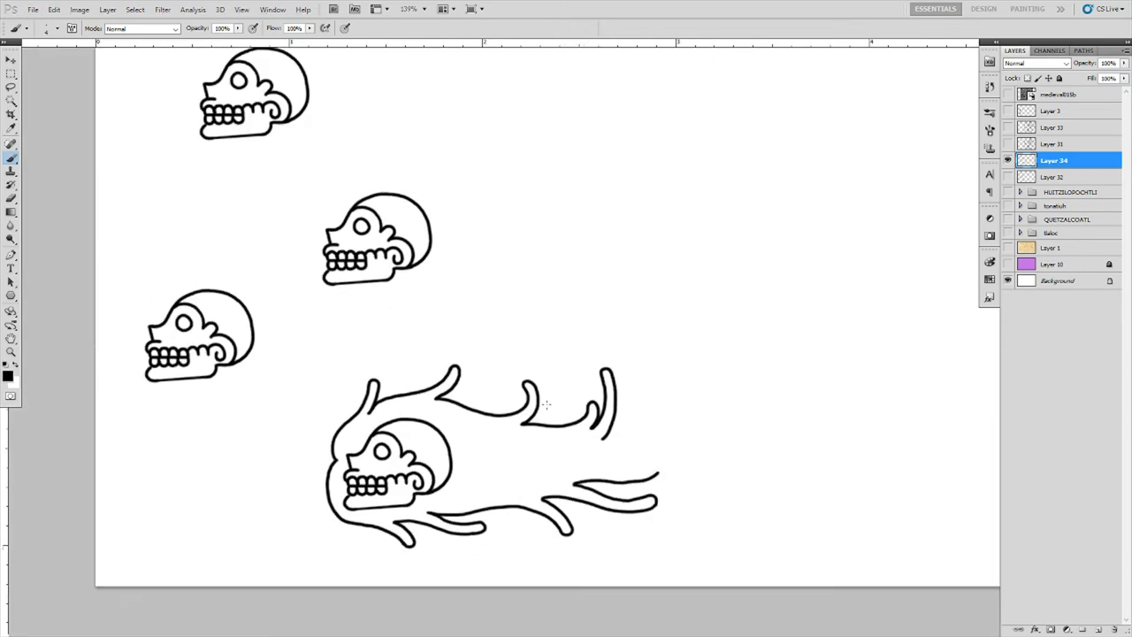
pyautogui.scroll(2, 659, 473)
pyautogui.moveTo(329, 489)
pyautogui.mouseDown()
pyautogui.moveTo(456, 478)
pyautogui.moveTo(431, 487)
pyautogui.mouseUp()
pyautogui.hotkey('ctrl', 'z')
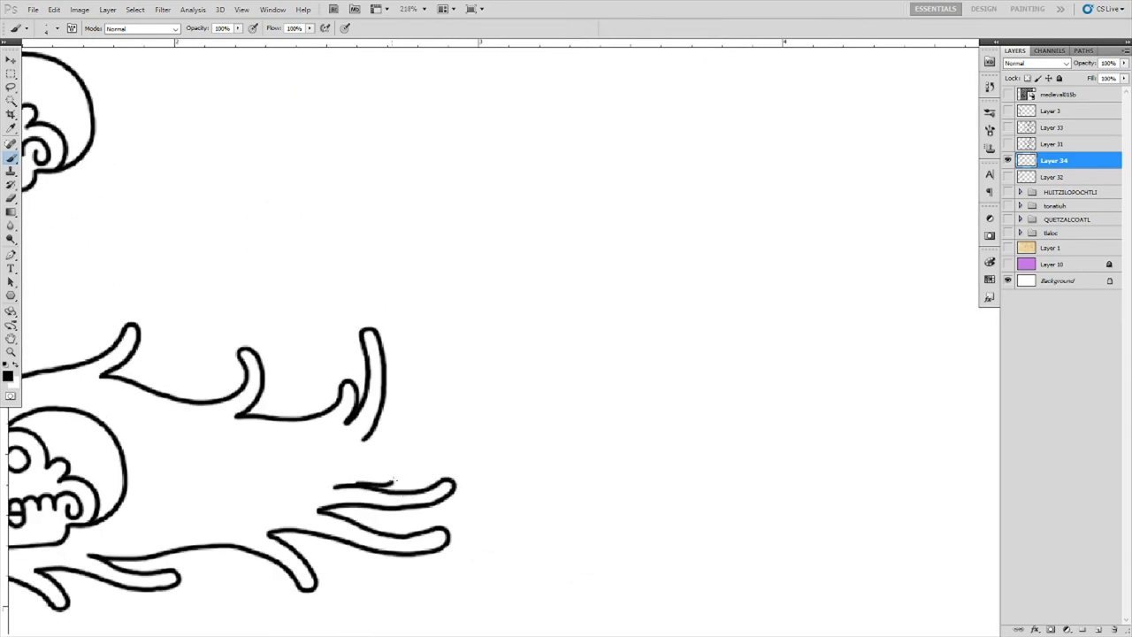
pyautogui.moveTo(350, 451)
pyautogui.mouseDown()
pyautogui.moveTo(459, 393)
pyautogui.moveTo(402, 456)
pyautogui.mouseUp()
pyautogui.scroll(-3, 599, 194)
# - Draw a curved flame and wavy flame tail beside the middle skull
pyautogui.scroll(-1, 551, 186)
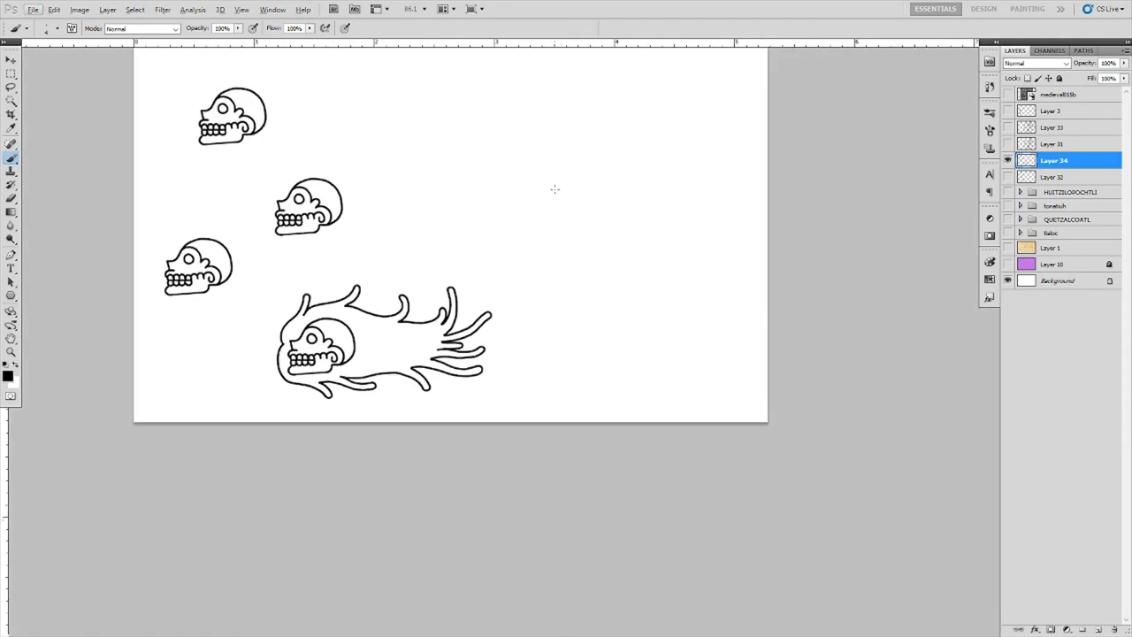
pyautogui.scroll(3, 551, 187)
pyautogui.moveTo(302, 460)
pyautogui.mouseDown()
pyautogui.moveTo(310, 402)
pyautogui.moveTo(402, 349)
pyautogui.mouseUp()
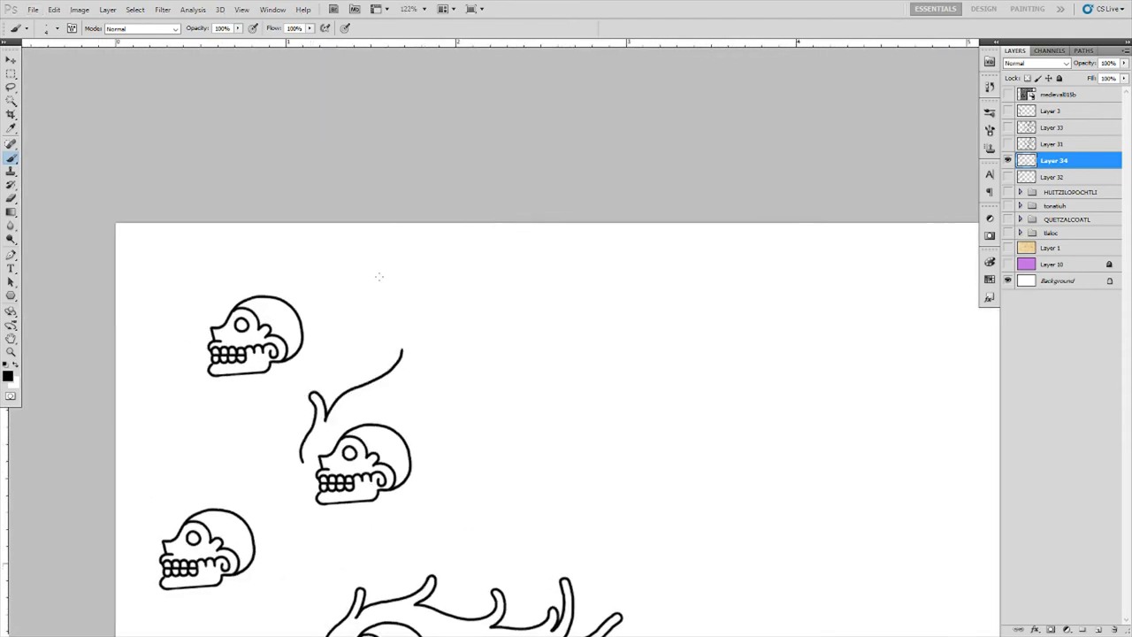
pyautogui.moveTo(388, 398)
pyautogui.mouseDown()
pyautogui.moveTo(502, 410)
pyautogui.moveTo(540, 431)
pyautogui.mouseUp()
pyautogui.scroll(1, 495, 398)
pyautogui.moveTo(274, 482)
pyautogui.mouseDown()
pyautogui.moveTo(340, 575)
pyautogui.moveTo(483, 566)
pyautogui.mouseUp()
pyautogui.scroll(-2, 396, 485)
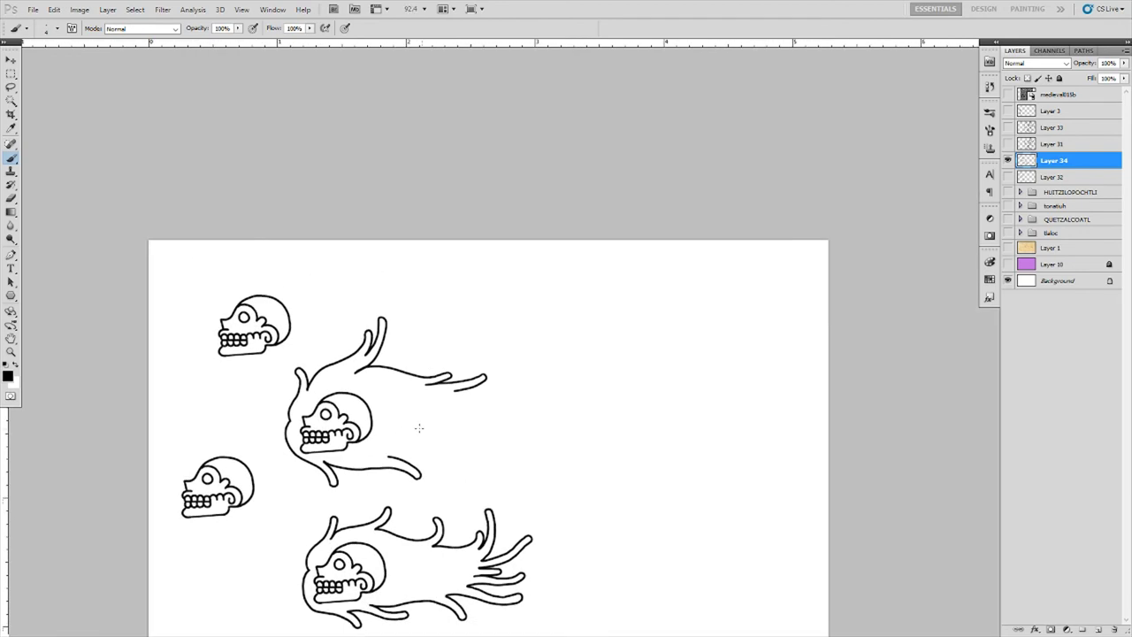
pyautogui.scroll(4, 417, 430)
# - Add curved flame strokes right of the middle skull and close the lower curl
pyautogui.moveTo(408, 504); pyautogui.dragTo(571, 474)
pyautogui.hotkey('ctrl', 'z')
pyautogui.moveTo(408, 502); pyautogui.dragTo(570, 473)
pyautogui.moveTo(504, 456)
pyautogui.mouseDown()
pyautogui.moveTo(573, 455)
pyautogui.moveTo(570, 474)
pyautogui.mouseUp()
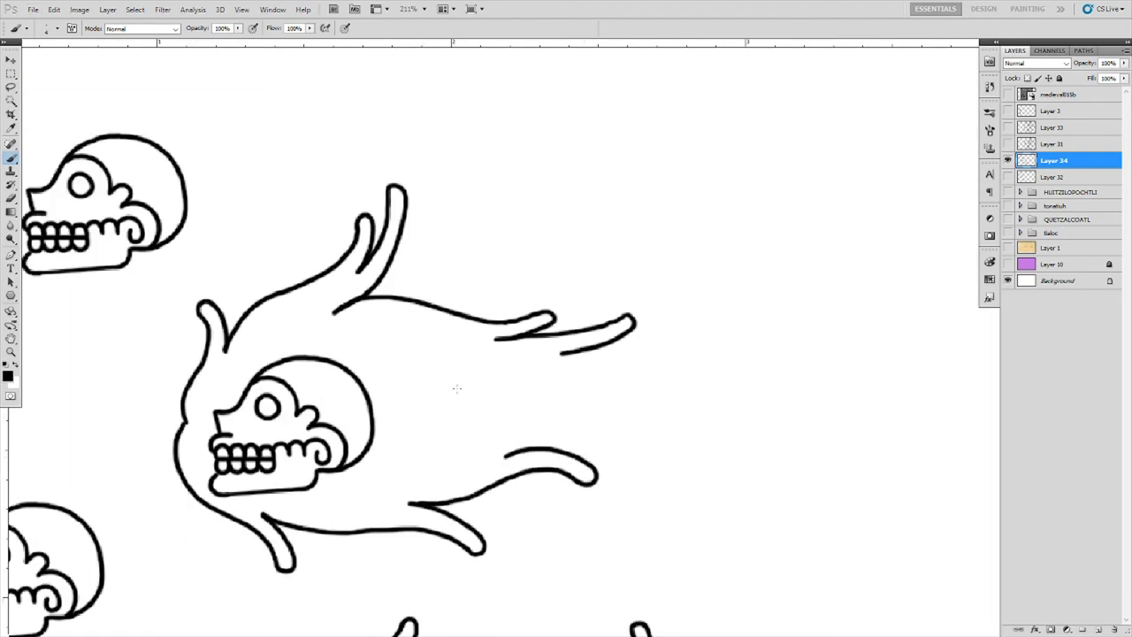
pyautogui.scroll(-1, 498, 380)
pyautogui.scroll(2, 498, 380)
pyautogui.moveTo(569, 362)
pyautogui.mouseDown()
pyautogui.moveTo(720, 396)
pyautogui.moveTo(684, 415)
pyautogui.mouseUp()
pyautogui.moveTo(598, 387); pyautogui.dragTo(642, 401)
pyautogui.scroll(-1, 642, 401)
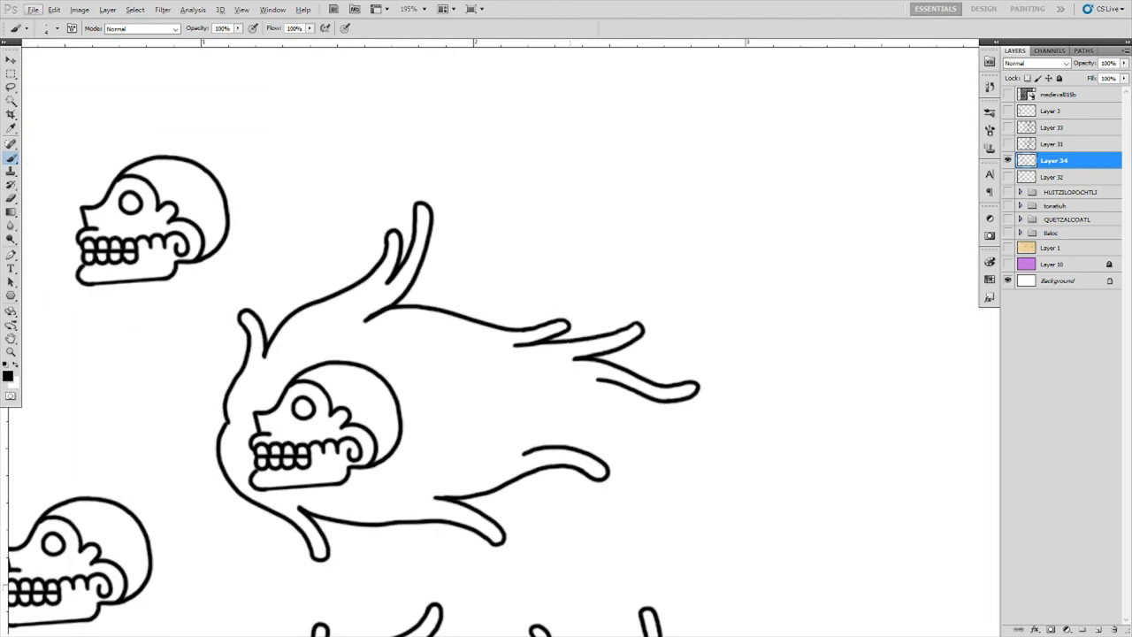
pyautogui.scroll(-3, 642, 401)
pyautogui.scroll(3, 609, 409)
# - Add flame-tail strokes and a thin inner curve to the middle skull's lower tail
pyautogui.moveTo(548, 451); pyautogui.dragTo(698, 462)
pyautogui.moveTo(604, 418)
pyautogui.mouseDown()
pyautogui.moveTo(705, 464)
pyautogui.moveTo(688, 432)
pyautogui.mouseUp()
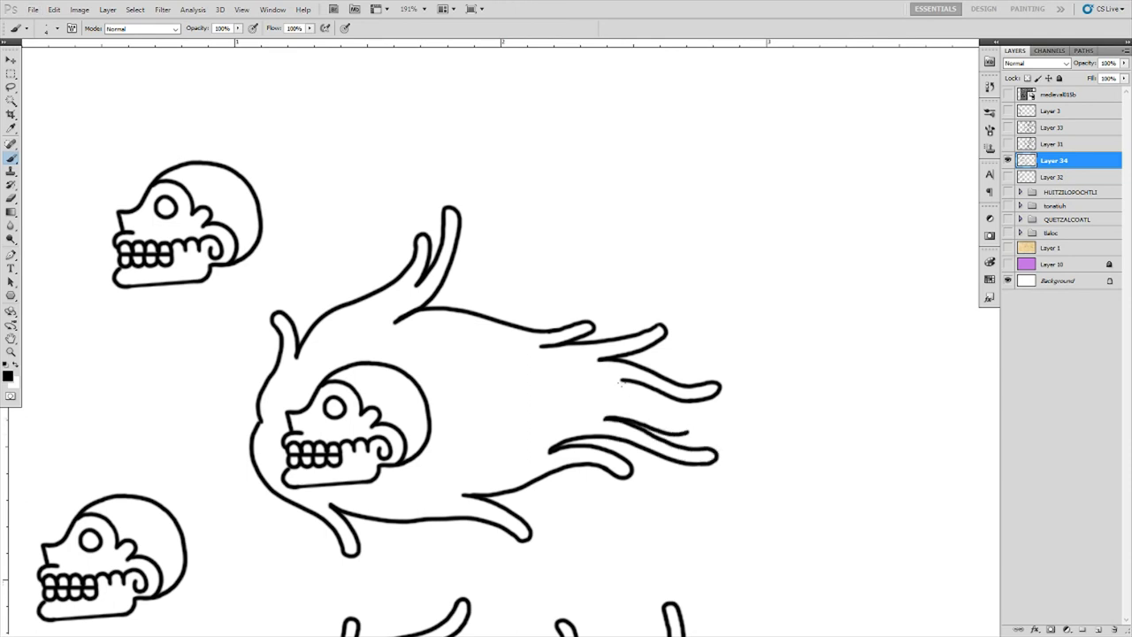
pyautogui.moveTo(610, 399); pyautogui.dragTo(688, 418)
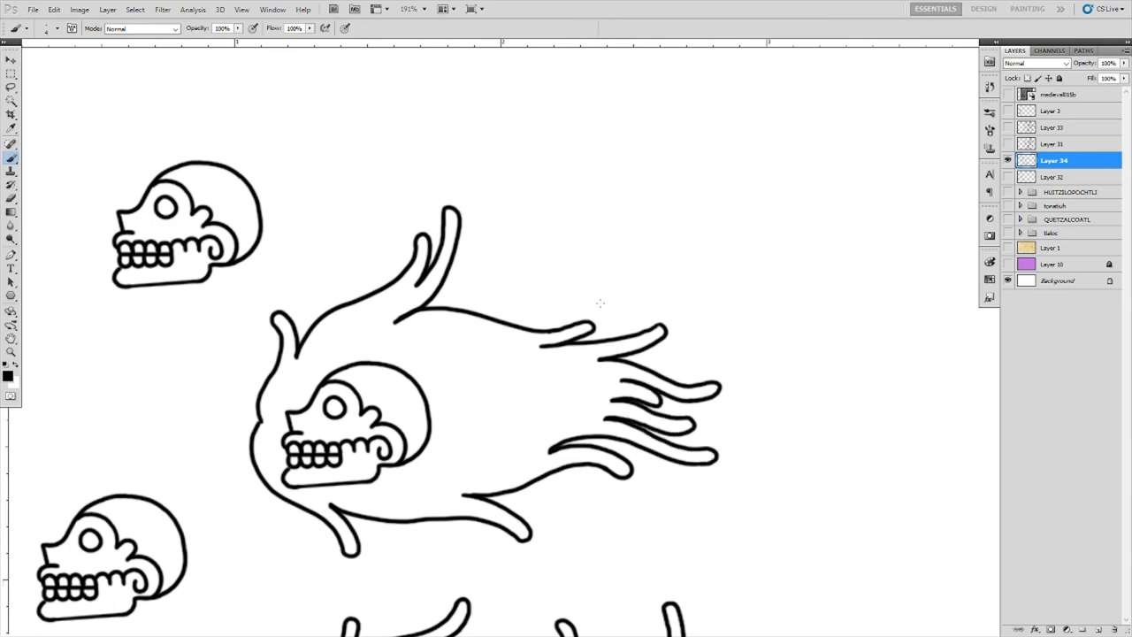
pyautogui.scroll(-4, 599, 302)
pyautogui.scroll(2, 429, 328)
pyautogui.scroll(2, 428, 328)
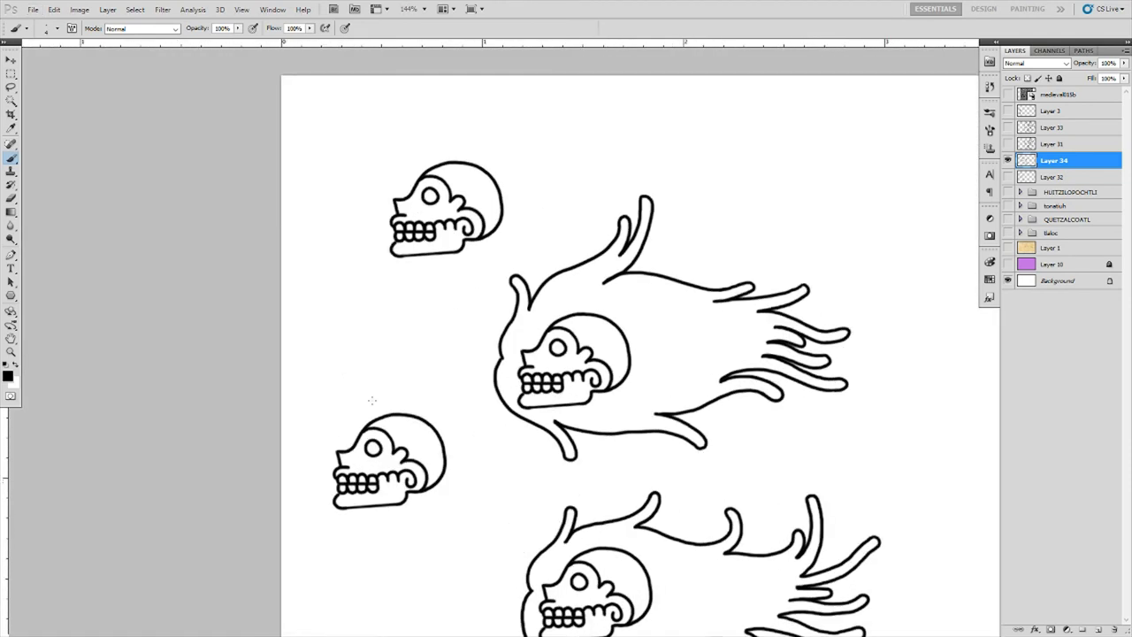
# - Draw flame lines above and below the left skull, arcing its flame upward
pyautogui.moveTo(358, 404); pyautogui.dragTo(502, 428)
pyautogui.moveTo(315, 511)
pyautogui.mouseDown()
pyautogui.moveTo(476, 523)
pyautogui.moveTo(573, 511)
pyautogui.mouseUp()
pyautogui.moveTo(681, 412)
pyautogui.mouseDown()
pyautogui.moveTo(765, 445)
pyautogui.moveTo(537, 398)
pyautogui.mouseUp()
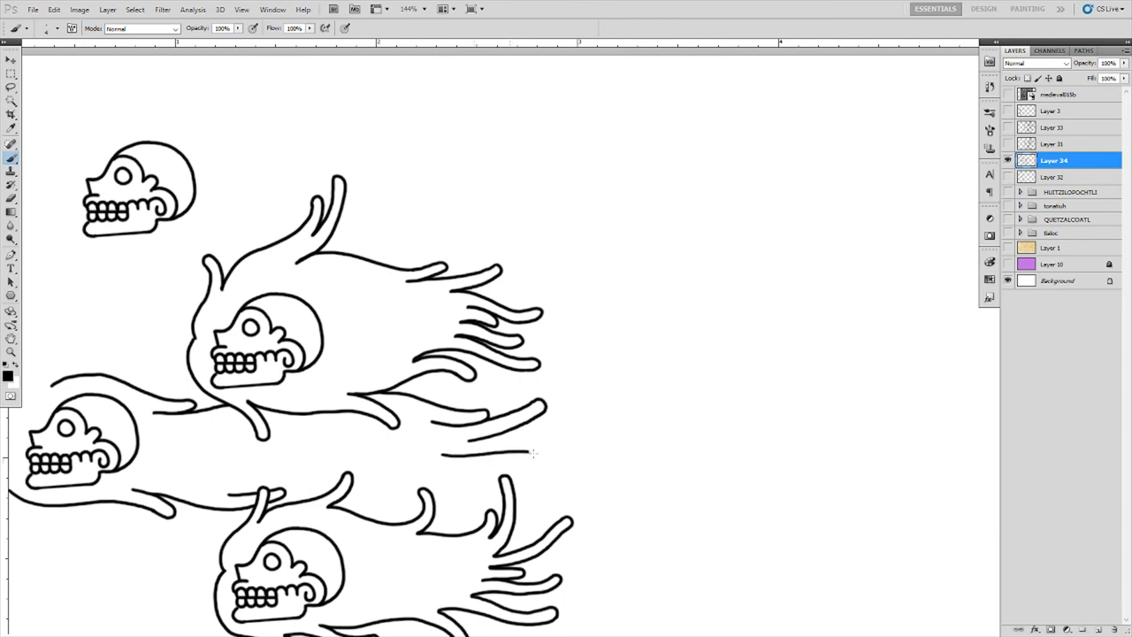
pyautogui.hotkey('ctrl', 'z')
pyautogui.moveTo(469, 438); pyautogui.dragTo(561, 457)
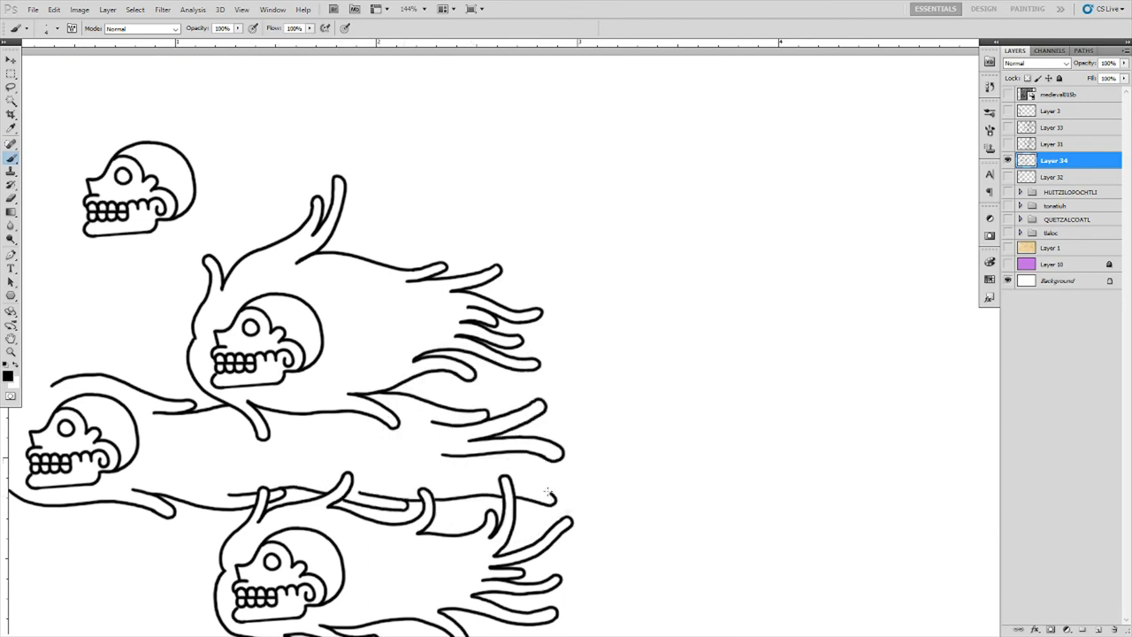
pyautogui.scroll(-3, 513, 361)
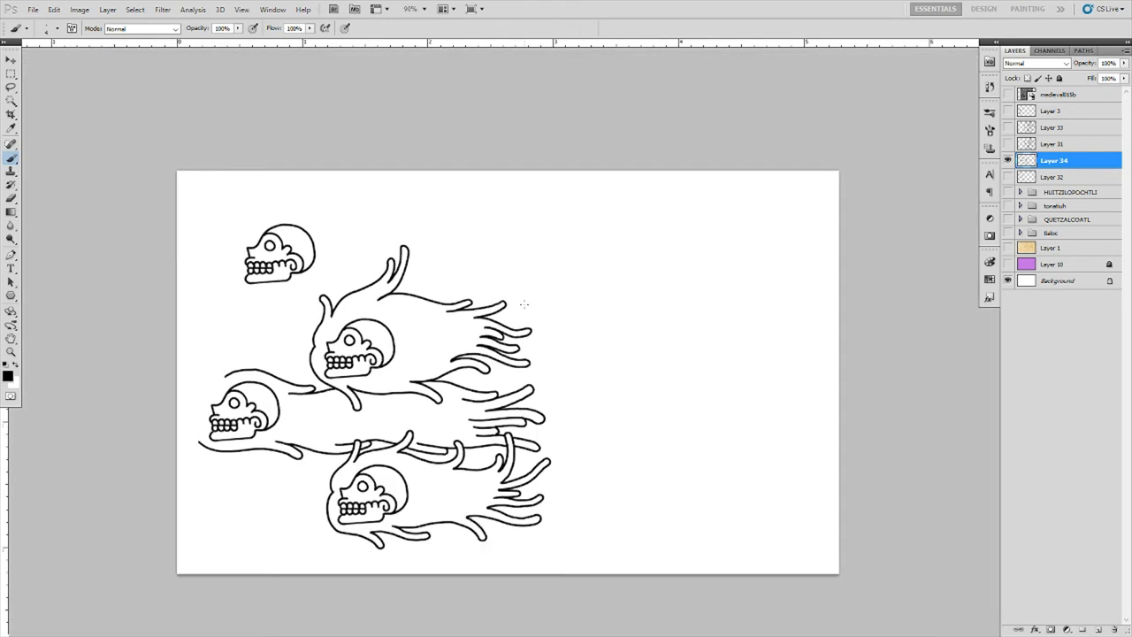
pyautogui.scroll(3, 445, 364)
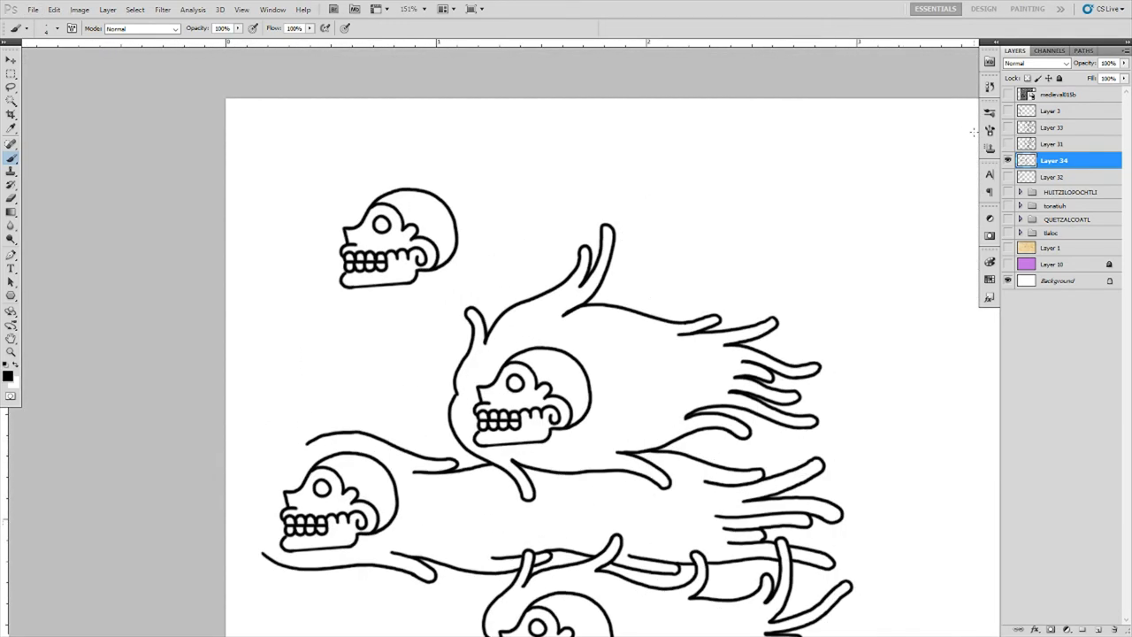
pyautogui.moveTo(258, 465); pyautogui.dragTo(334, 405)
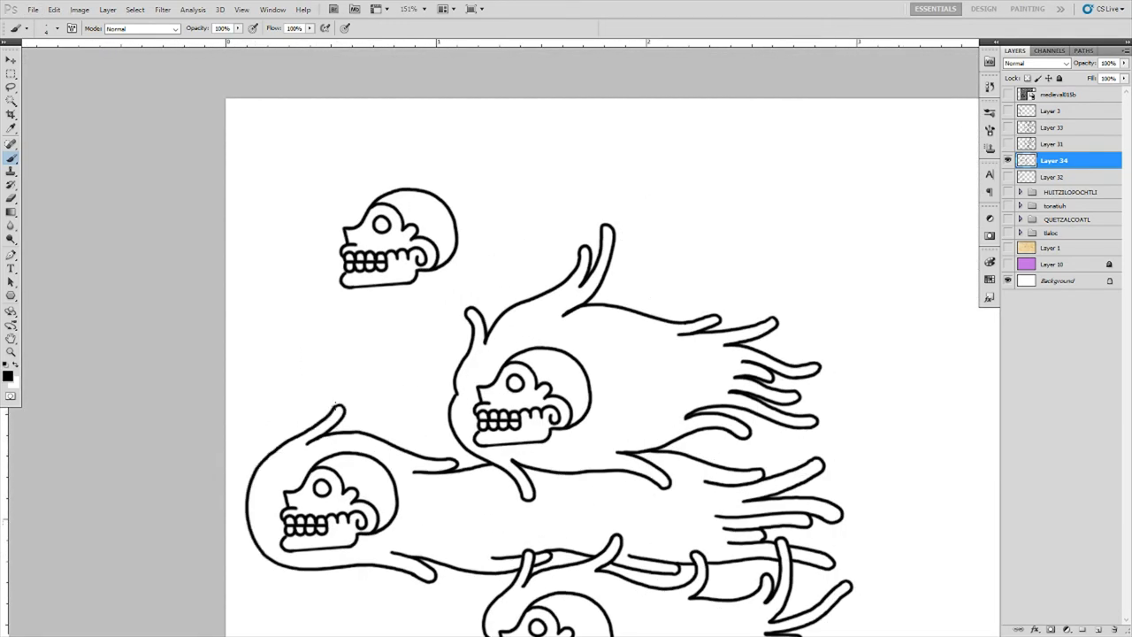
pyautogui.scroll(-3, 334, 405)
pyautogui.scroll(4, 305, 262)
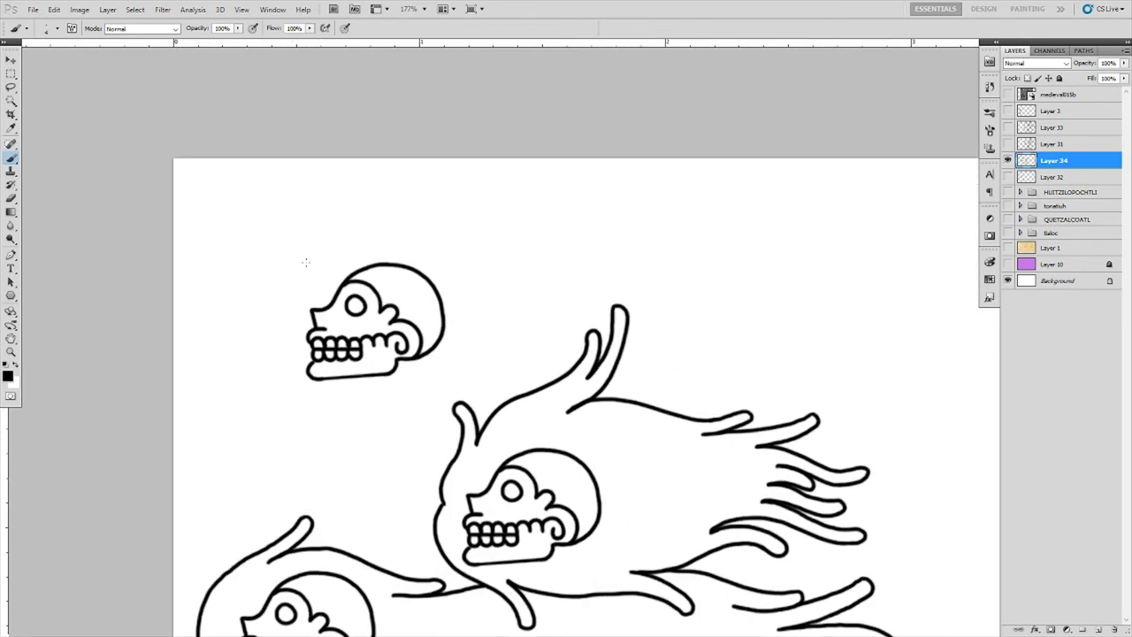
# - Sweep a flame outline right from the top skull, hooking its left side, with tail strokes
pyautogui.moveTo(324, 253)
pyautogui.mouseDown()
pyautogui.moveTo(712, 250)
pyautogui.moveTo(856, 275)
pyautogui.mouseUp()
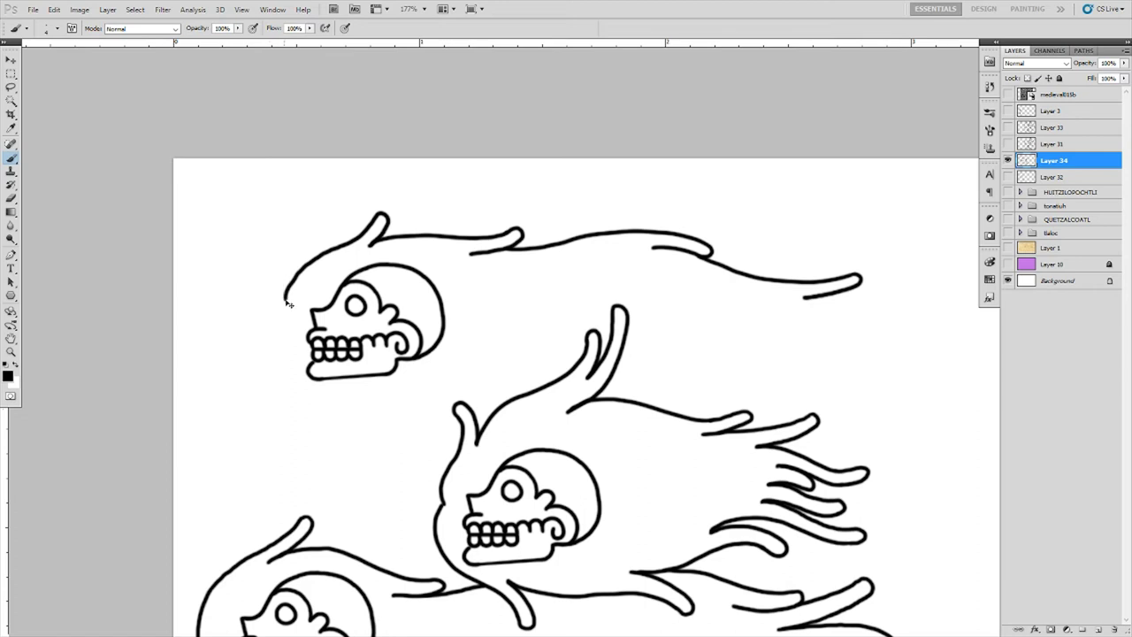
pyautogui.moveTo(288, 305)
pyautogui.mouseDown()
pyautogui.moveTo(411, 409)
pyautogui.moveTo(528, 375)
pyautogui.mouseUp()
pyautogui.moveTo(610, 380); pyautogui.dragTo(665, 368)
pyautogui.moveTo(722, 374); pyautogui.dragTo(814, 362)
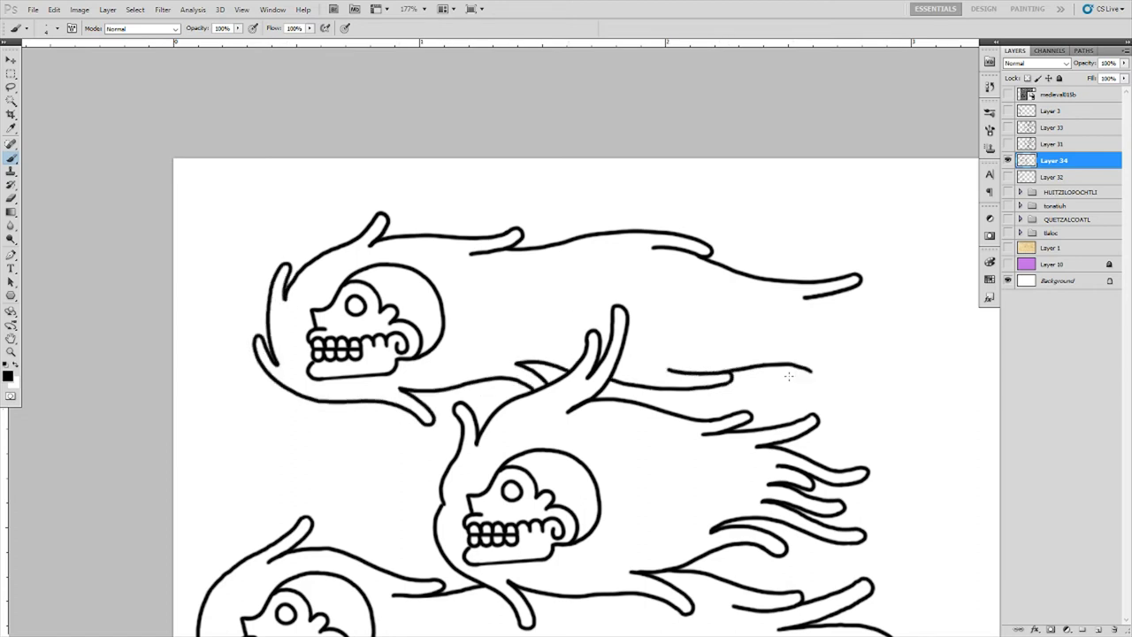
pyautogui.hotkey('ctrl', 'z')
pyautogui.moveTo(674, 358)
pyautogui.mouseDown()
pyautogui.moveTo(725, 363)
pyautogui.moveTo(447, 420)
pyautogui.moveTo(570, 398)
pyautogui.mouseUp()
pyautogui.moveTo(492, 405); pyautogui.dragTo(561, 396)
pyautogui.moveTo(518, 387); pyautogui.dragTo(642, 395)
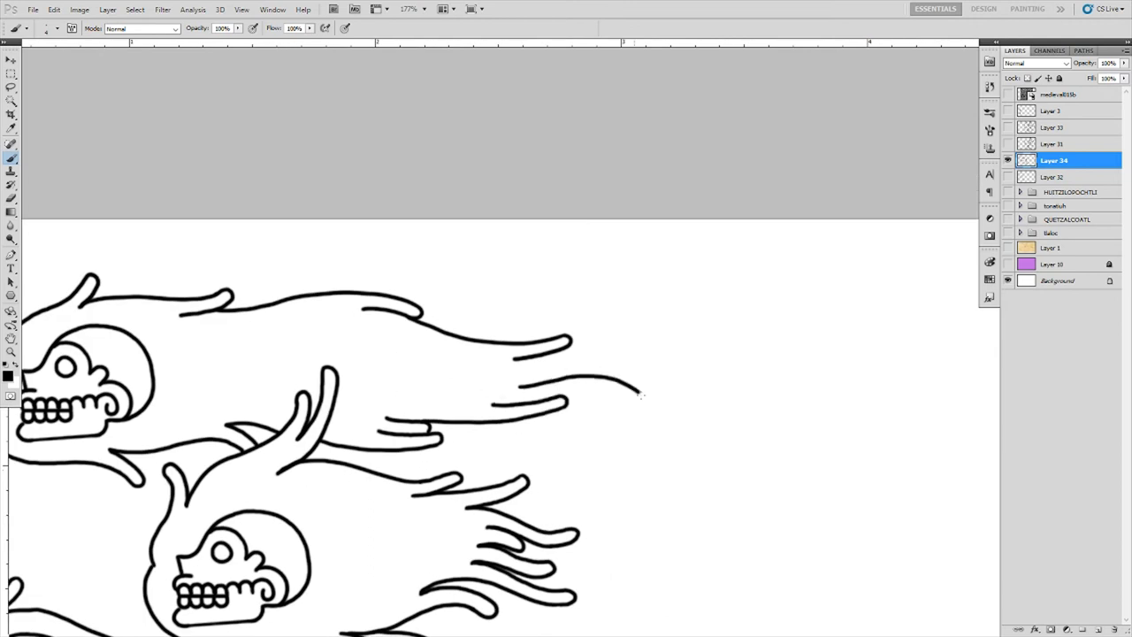
pyautogui.moveTo(570, 392); pyautogui.dragTo(649, 407)
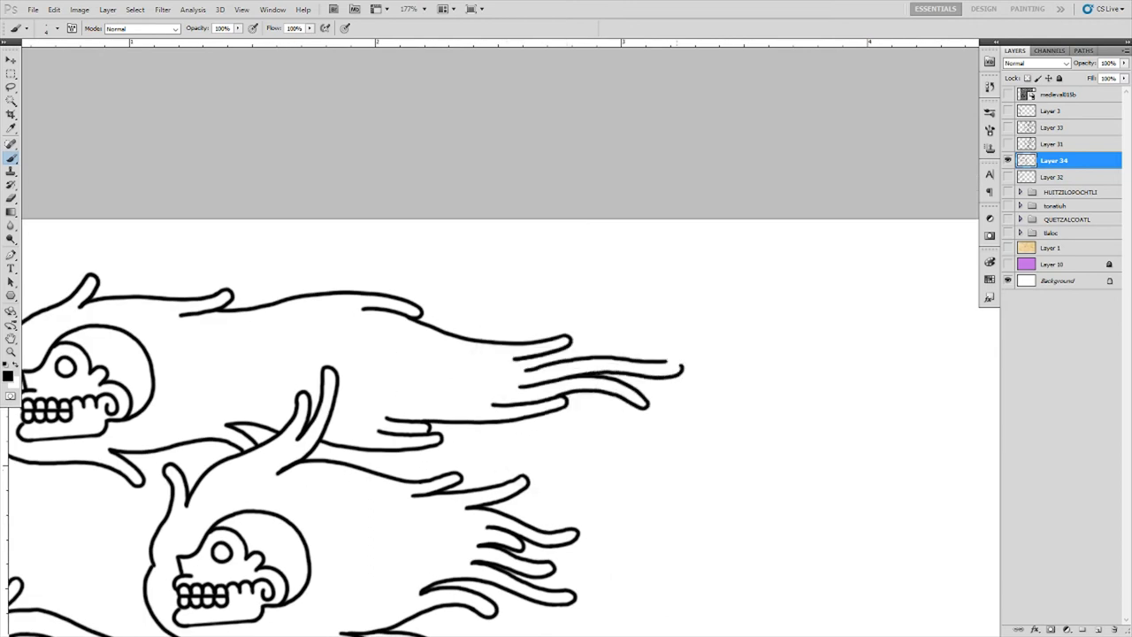
pyautogui.scroll(-5, 607, 349)
pyautogui.scroll(-2, 607, 350)
pyautogui.scroll(-2, 922, 221)
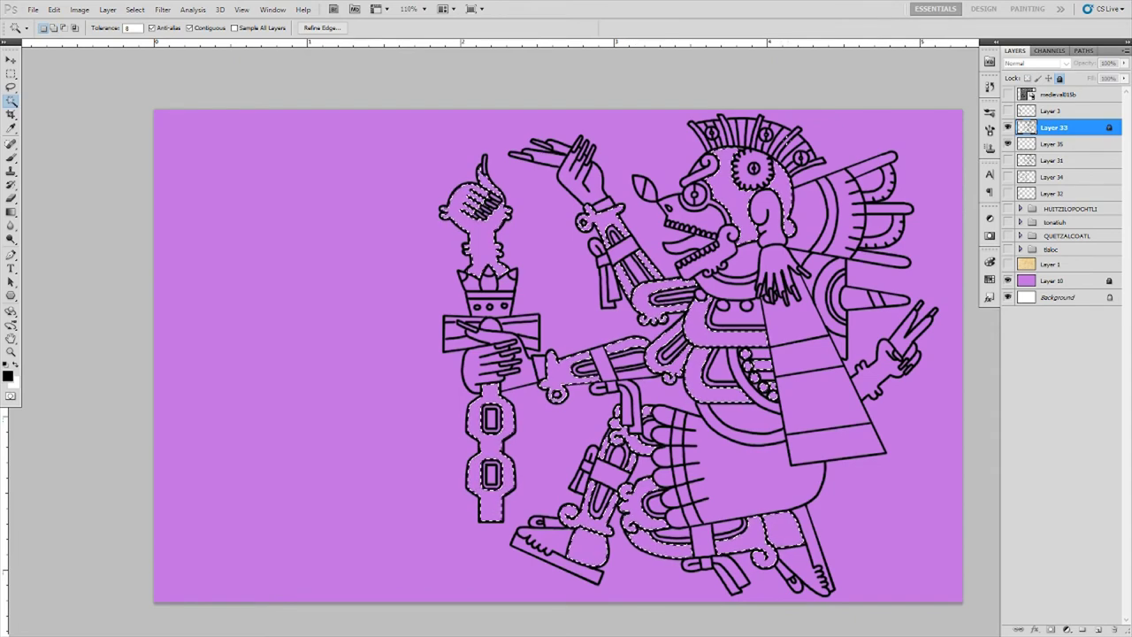
# - Switch to the Magic Wand on line-art Layer 33 and bring the deity's upper body into view
pyautogui.keyDown('shift'); pyautogui.click(885, 246); pyautogui.keyUp('shift')
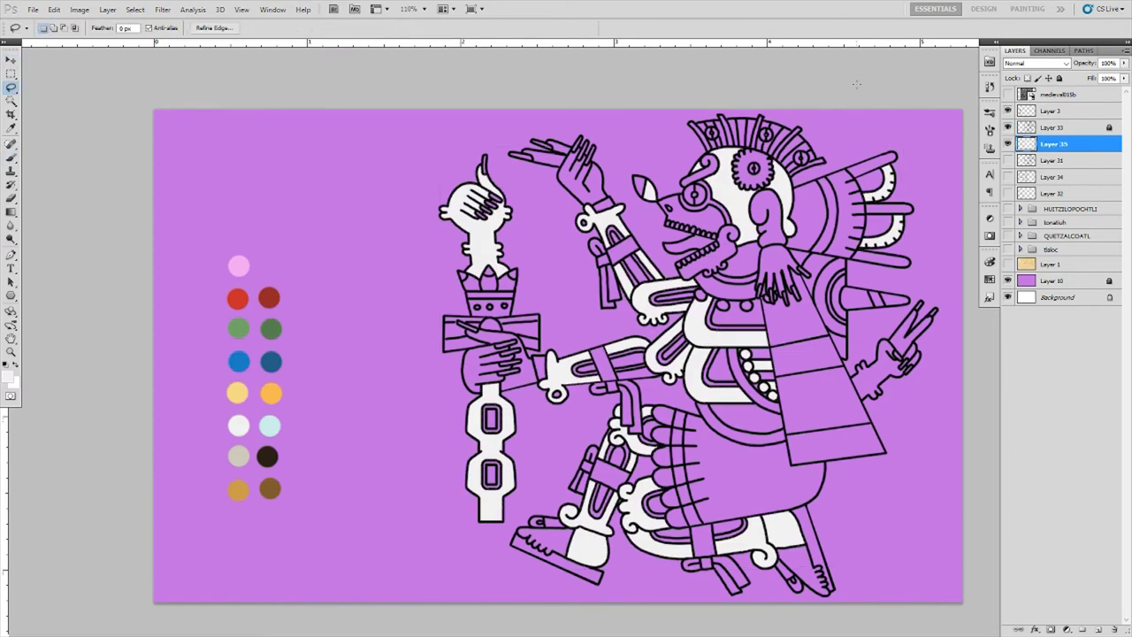
pyautogui.press('w')
pyautogui.hotkey('alt', ']')
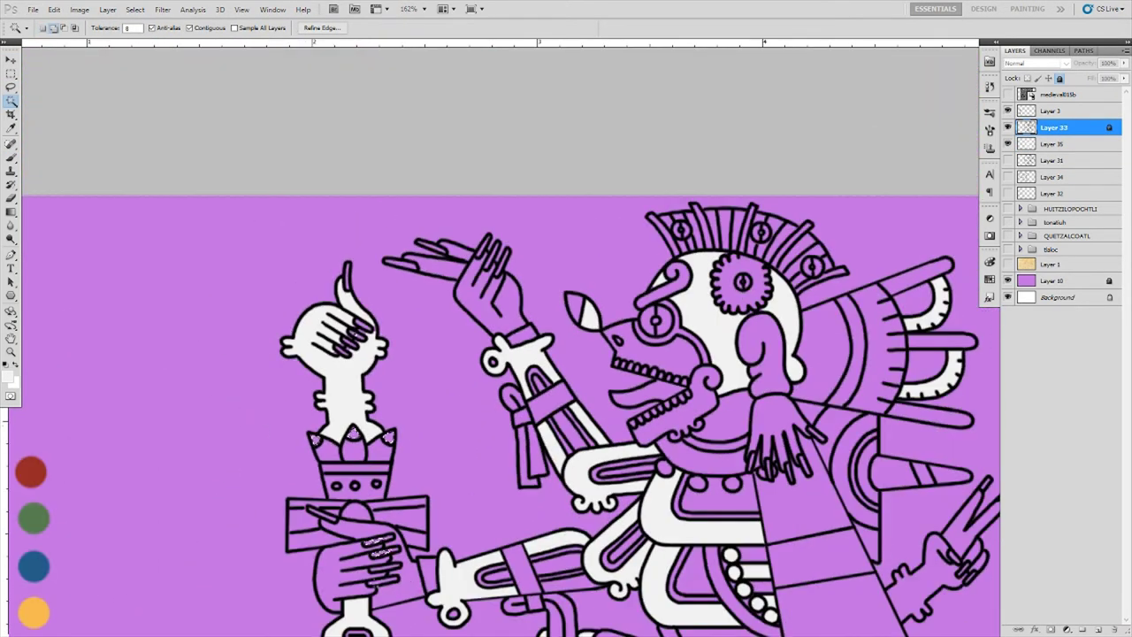
pyautogui.scroll(-2, 525, 455)
pyautogui.moveTo(584, 531); pyautogui.dragTo(639, 357)
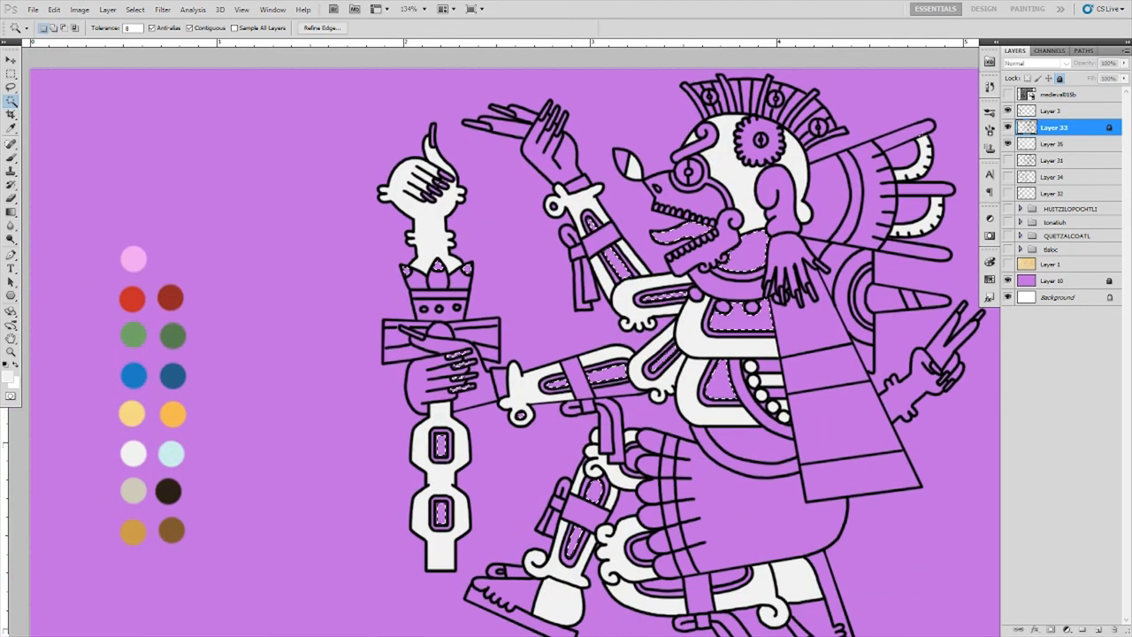
pyautogui.scroll(-1, 915, 351)
pyautogui.scroll(-1, 915, 350)
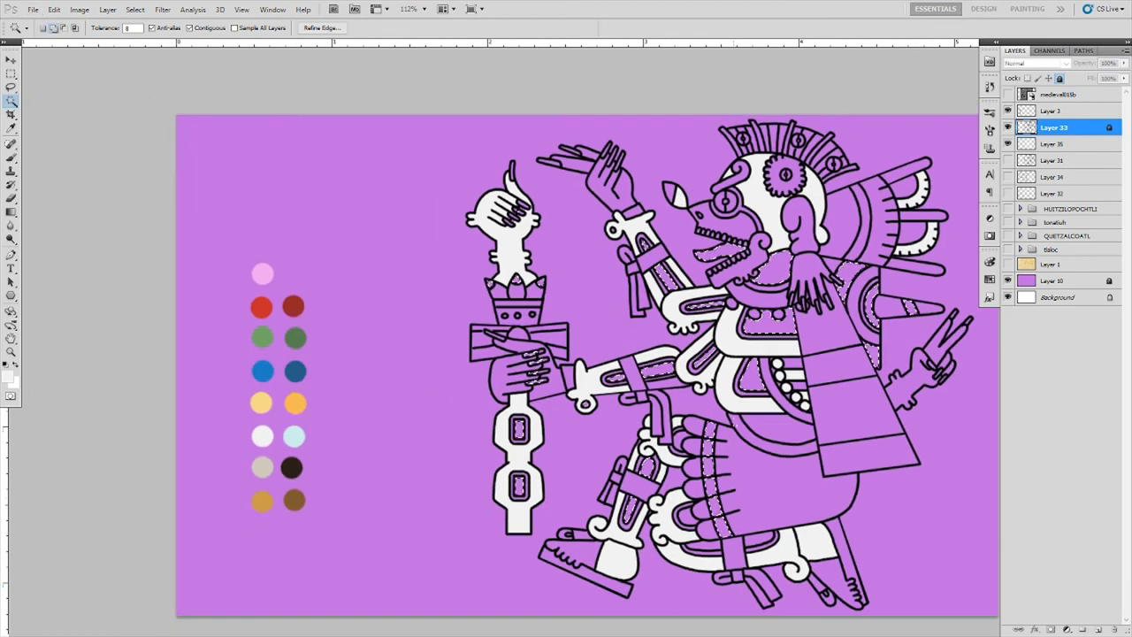
pyautogui.scroll(5, 746, 190)
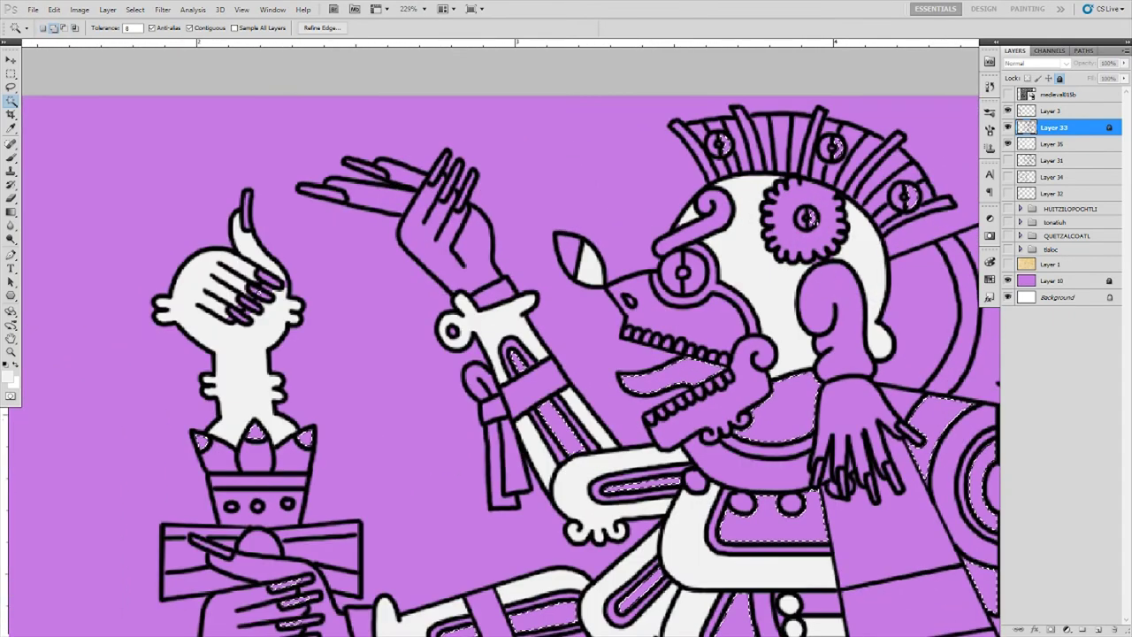
pyautogui.scroll(-4, 742, 203)
pyautogui.scroll(-1, 743, 204)
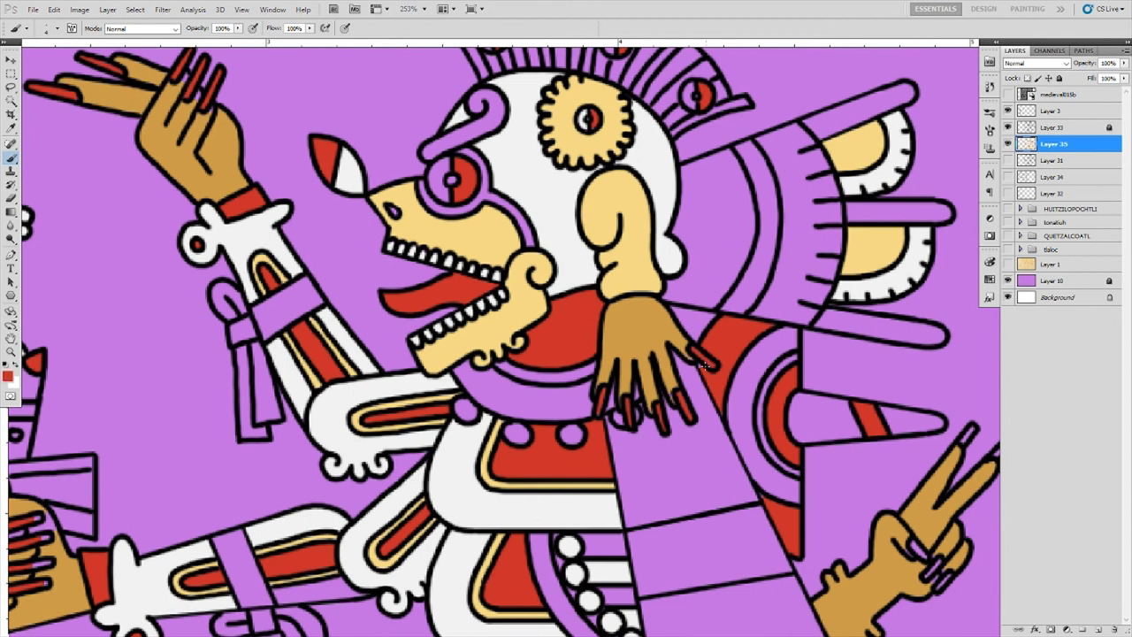
# - Drop the selection and Alt-sample a swatch colour with the Brush on Layer 35
pyautogui.scroll(-2, 706, 366)
pyautogui.moveTo(132, 423); pyautogui.dragTo(415, 353)
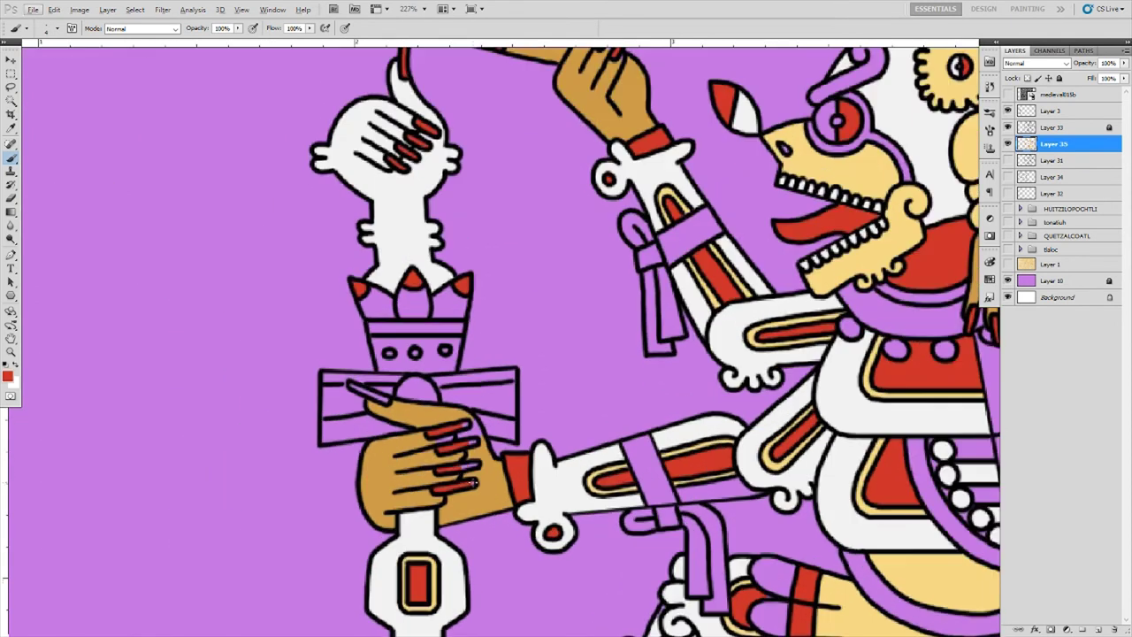
pyautogui.scroll(2, 414, 353)
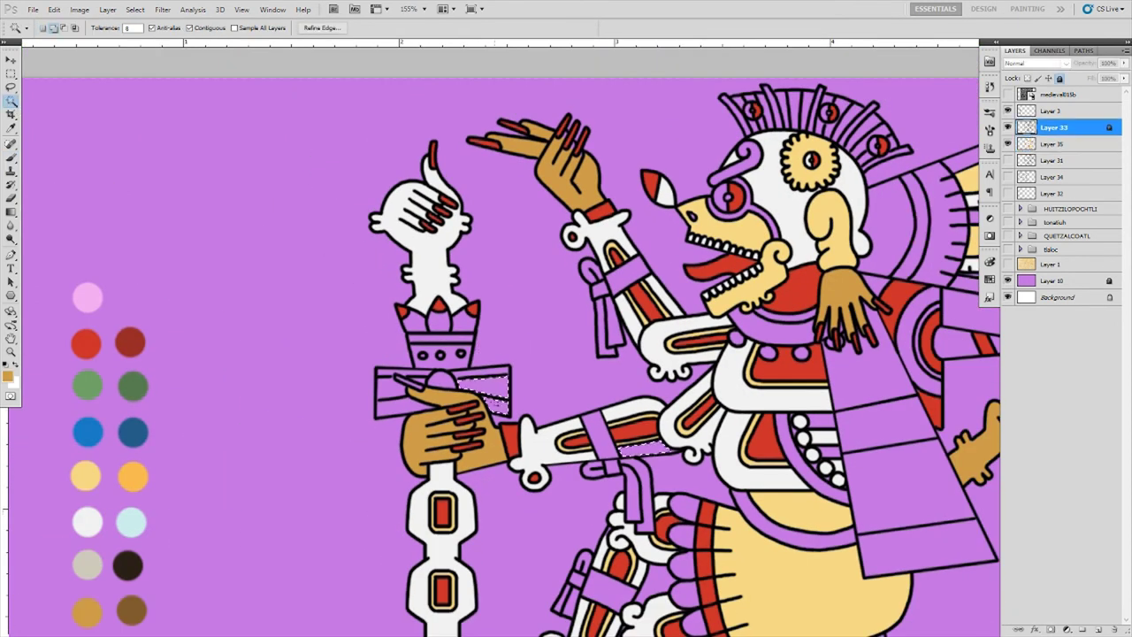
pyautogui.hotkey('alt', '[')
pyautogui.hotkey('ctrl', 'd')
pyautogui.press('b')
pyautogui.scroll(1, 623, 600)
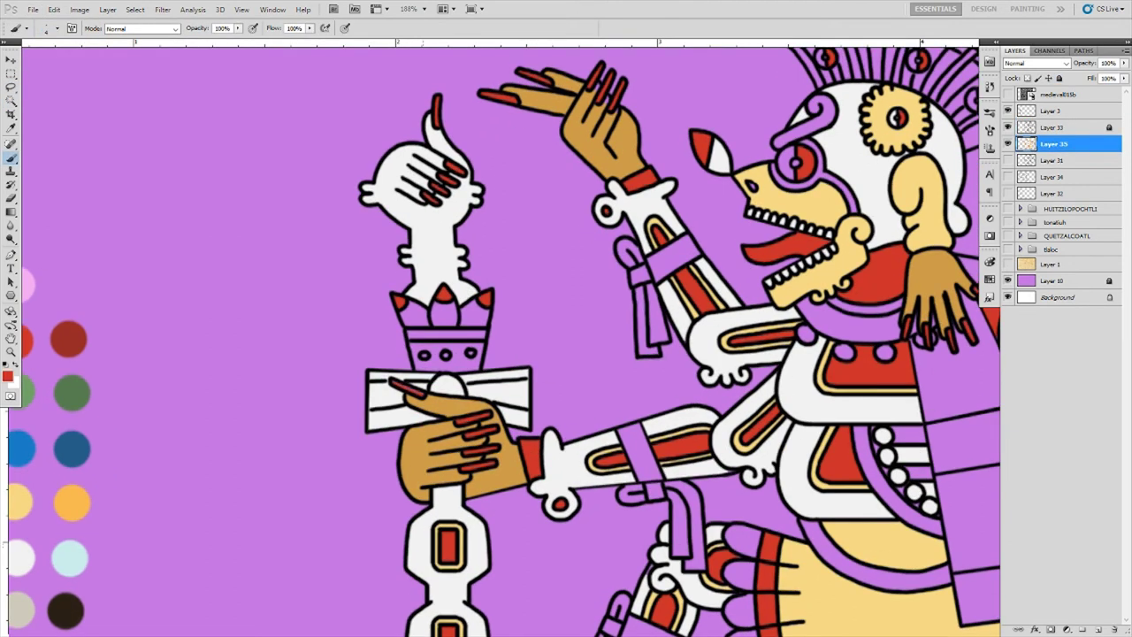
pyautogui.keyDown('alt'); pyautogui.click(623, 600); pyautogui.keyUp('alt')
pyautogui.scroll(-1, 624, 600)
pyautogui.scroll(-1, 623, 599)
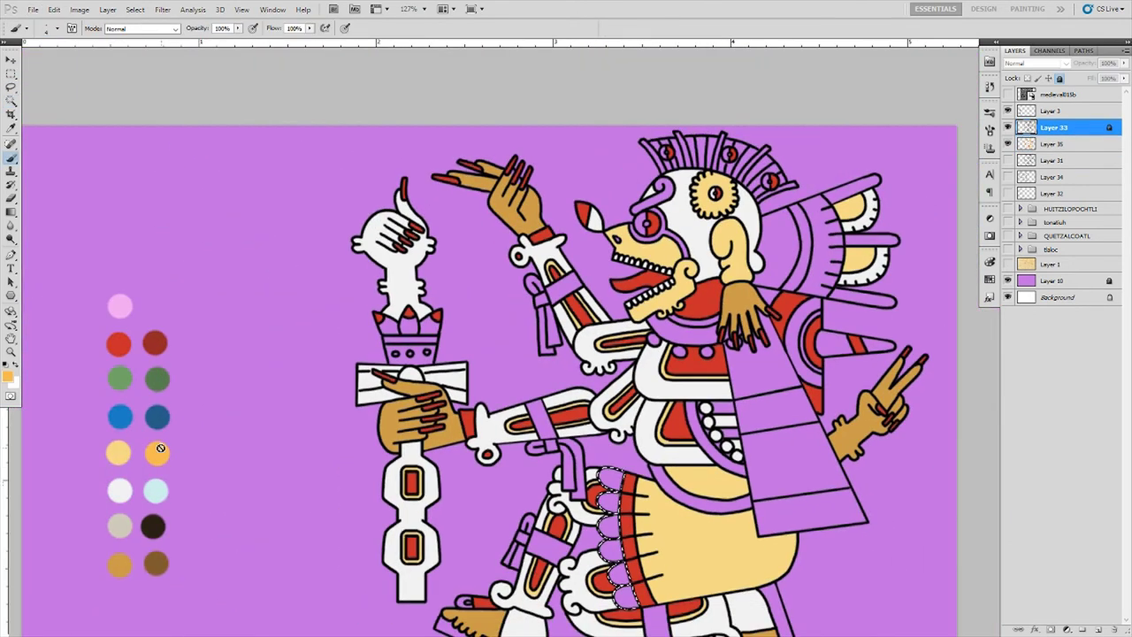
# - Magic-wand the purple strap areas, including the knee and lower straps, for painting
pyautogui.press('w')
pyautogui.click(1052, 128)
pyautogui.click(808, 181)
pyautogui.moveTo(490, 360); pyautogui.dragTo(443, 320)
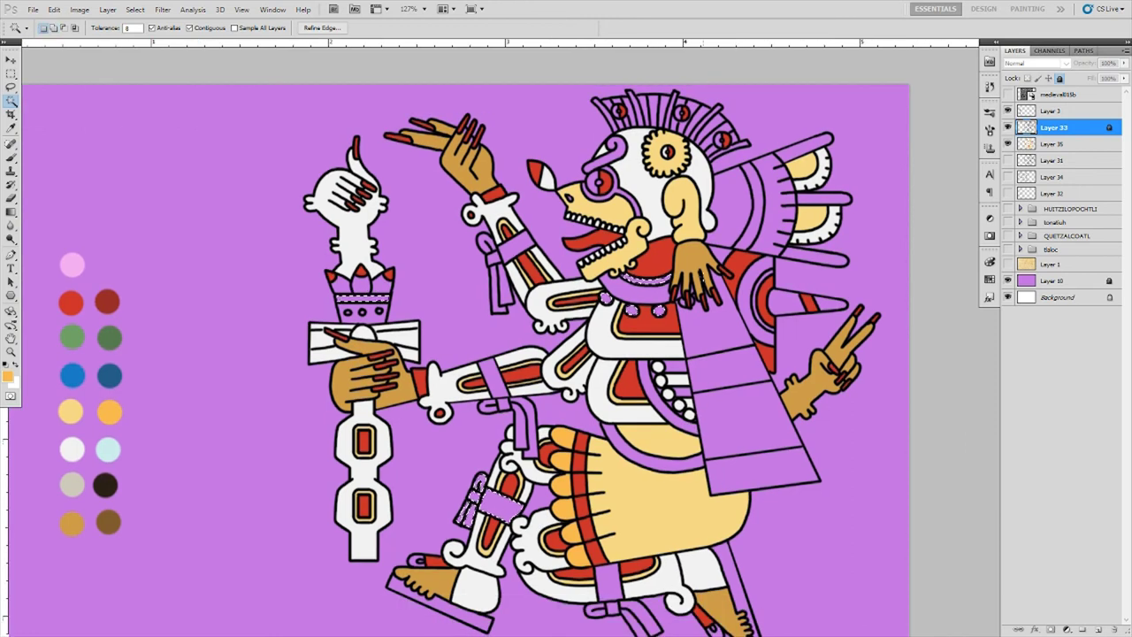
pyautogui.moveTo(531, 442); pyautogui.dragTo(511, 394)
pyautogui.click(601, 566)
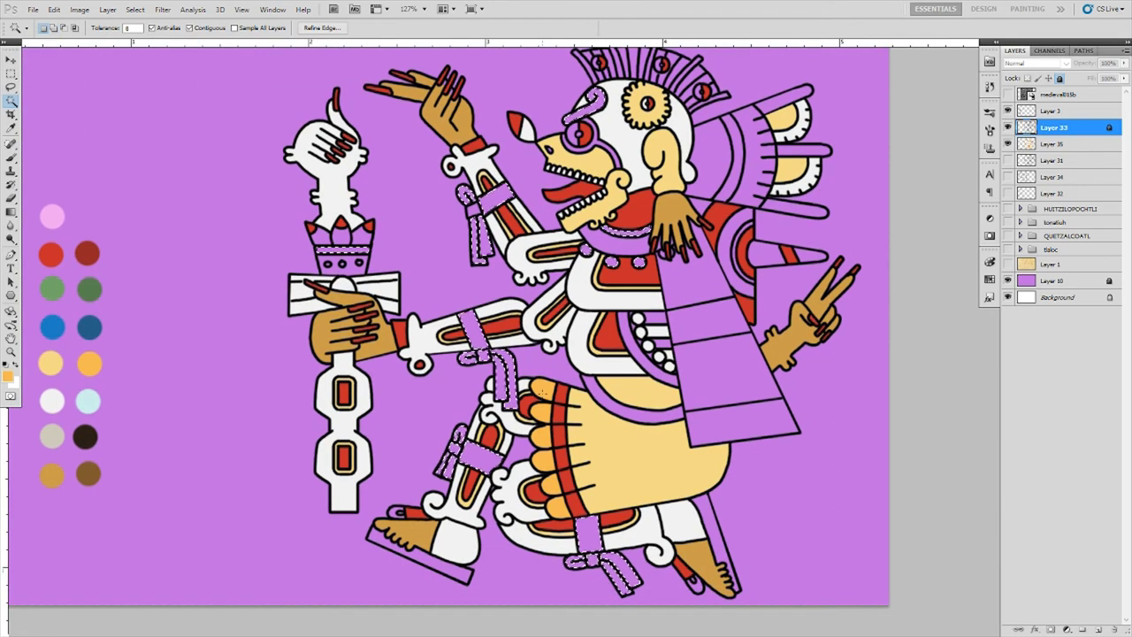
pyautogui.click(491, 372)
pyautogui.press('b')
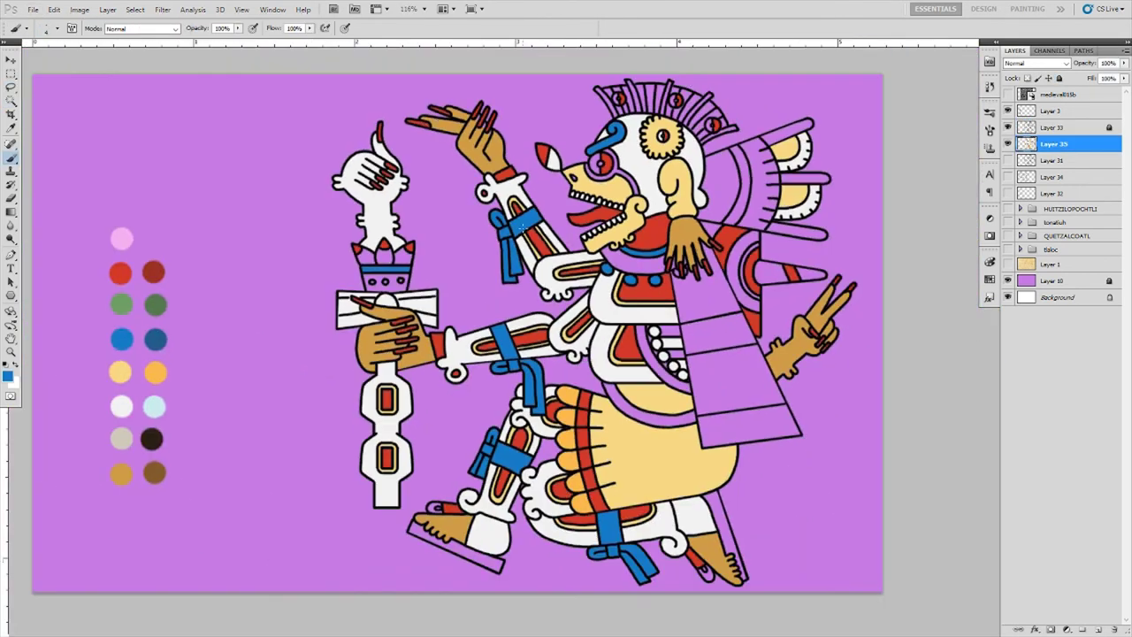
pyautogui.scroll(1, 626, 133)
pyautogui.scroll(1, 626, 132)
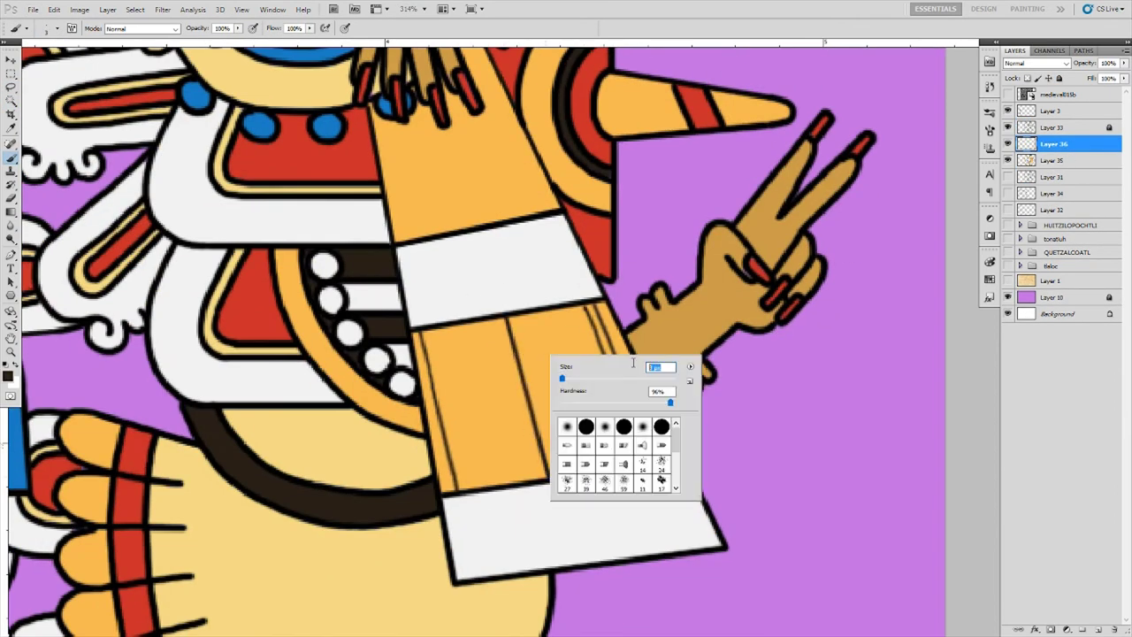
# - Set a 4 px brush and paint thin dark vertical straw lines in both orange bands
pyautogui.hotkey('ctrl', 'z')
pyautogui.rightClick(561, 320)
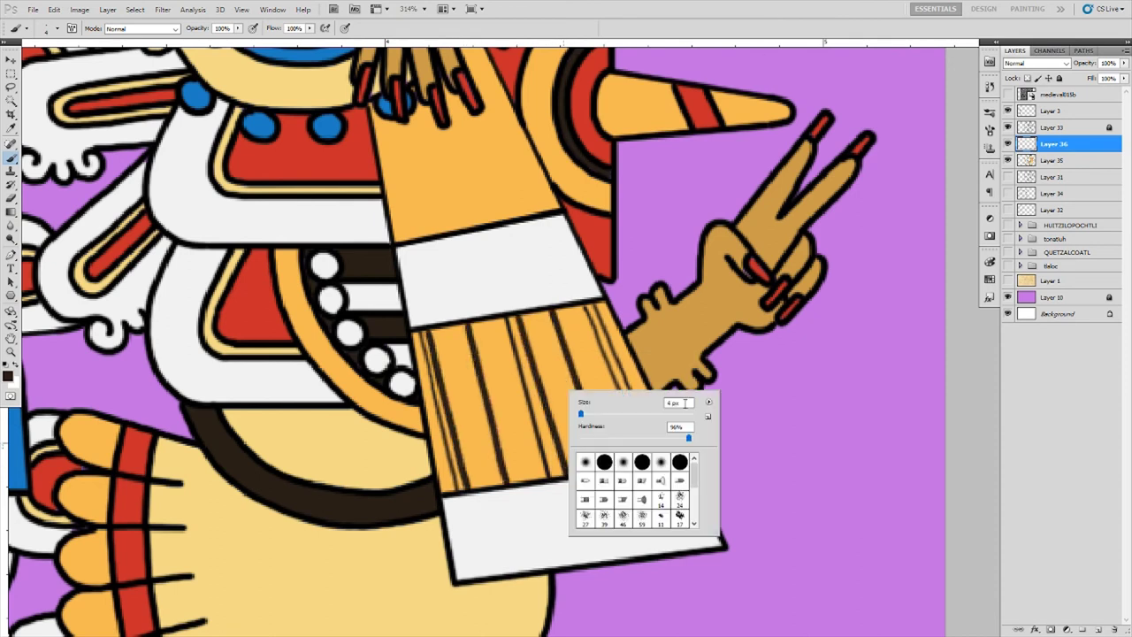
pyautogui.click(566, 315)
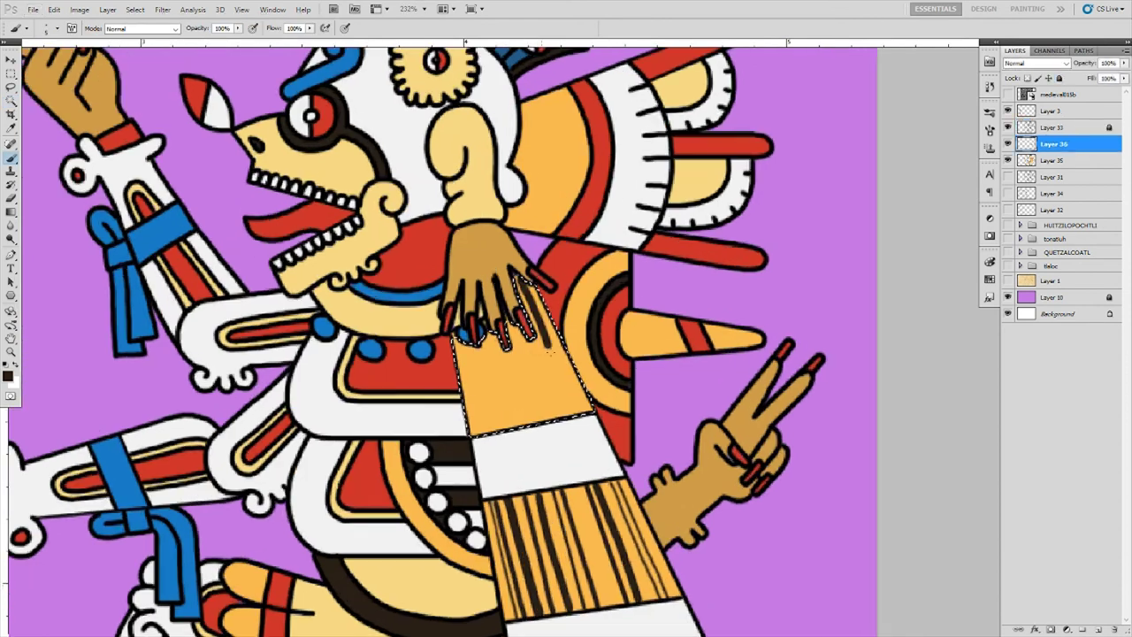
pyautogui.moveTo(466, 343); pyautogui.dragTo(479, 432)
pyautogui.moveTo(491, 328); pyautogui.dragTo(522, 425)
pyautogui.rightClick(536, 368)
pyautogui.moveTo(520, 292); pyautogui.dragTo(552, 416)
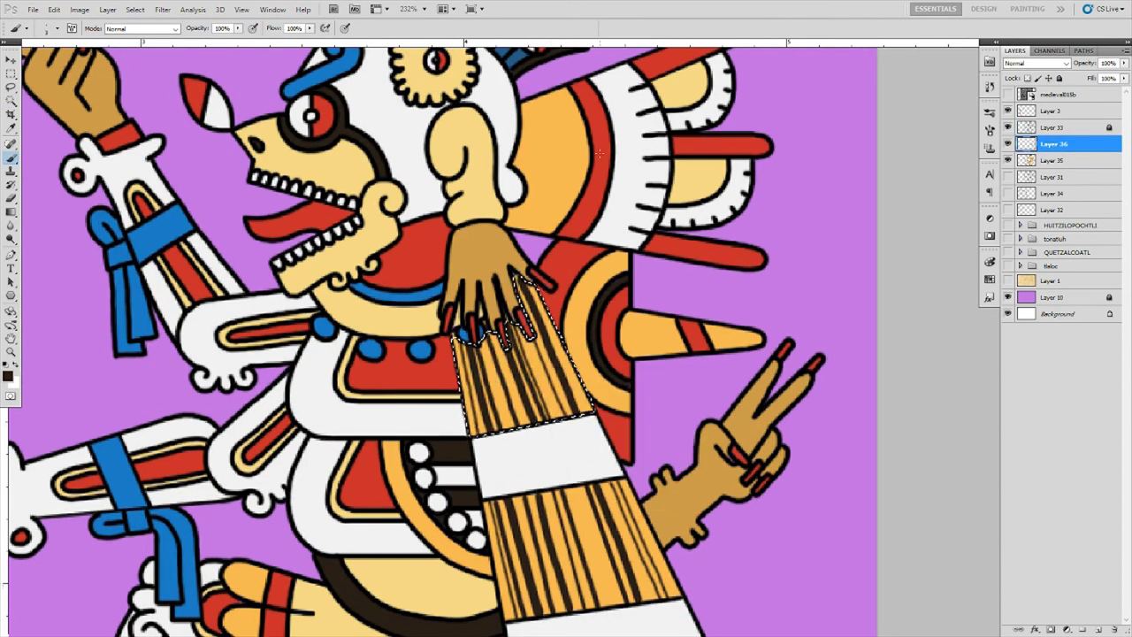
pyautogui.scroll(-3, 387, 520)
pyautogui.scroll(2, 387, 520)
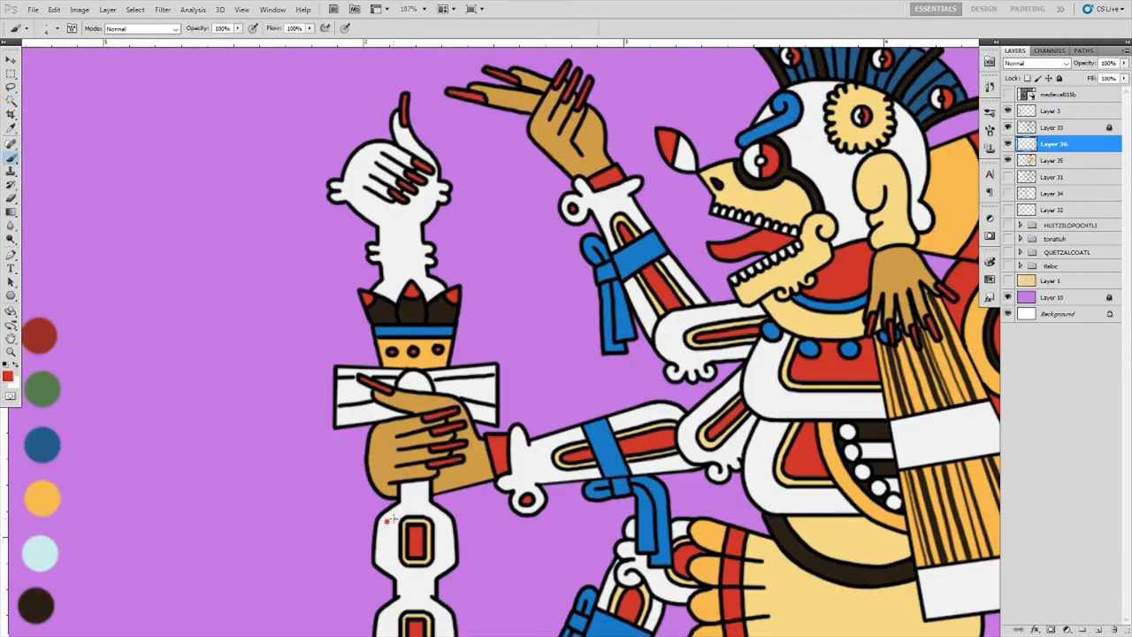
pyautogui.rightClick(428, 462)
# - Select and expand the staff's white column, then dab red speckles down it
pyautogui.click(415, 500)
pyautogui.press('w')
pyautogui.click(1052, 127)
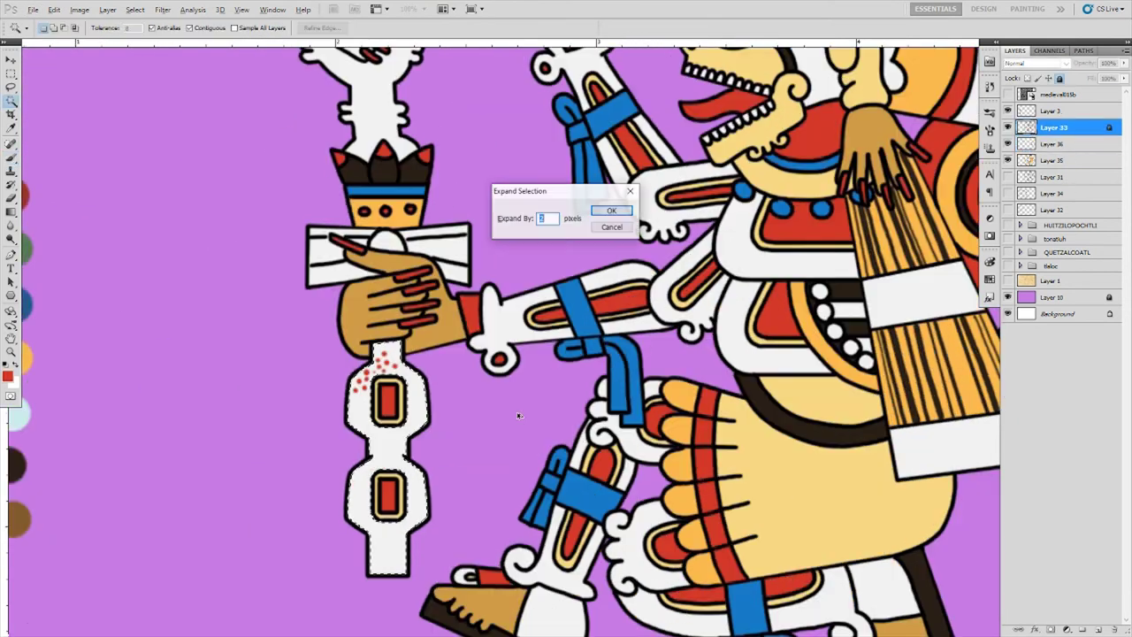
pyautogui.press('Return')
pyautogui.press('b')
pyautogui.hotkey('alt', '[')
pyautogui.moveTo(358, 403); pyautogui.dragTo(414, 497)
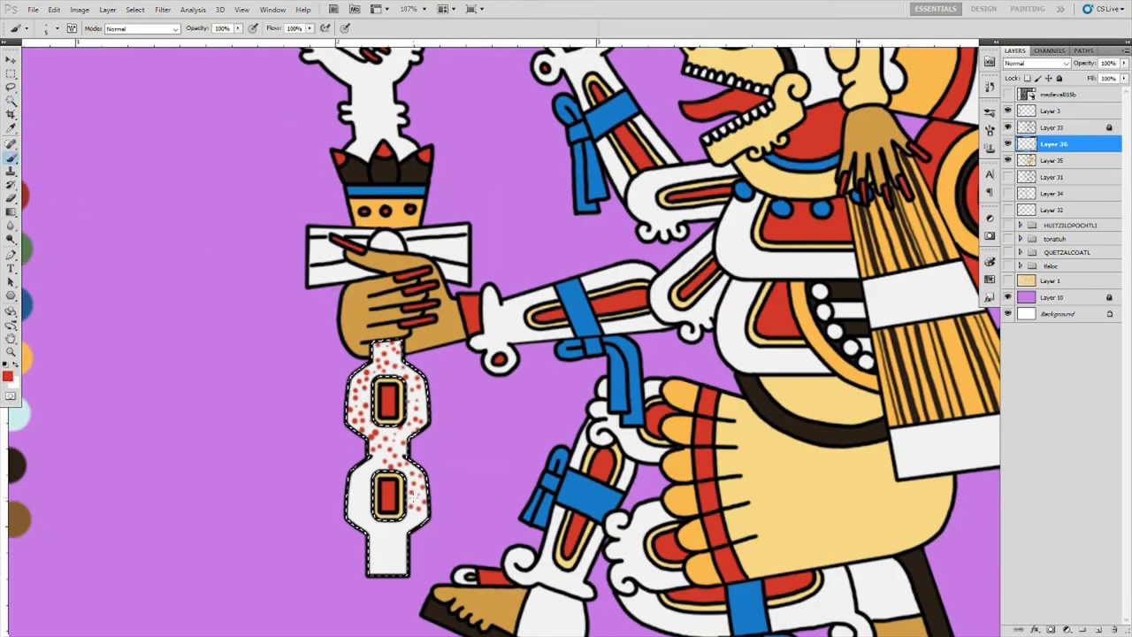
pyautogui.moveTo(405, 456); pyautogui.dragTo(381, 463)
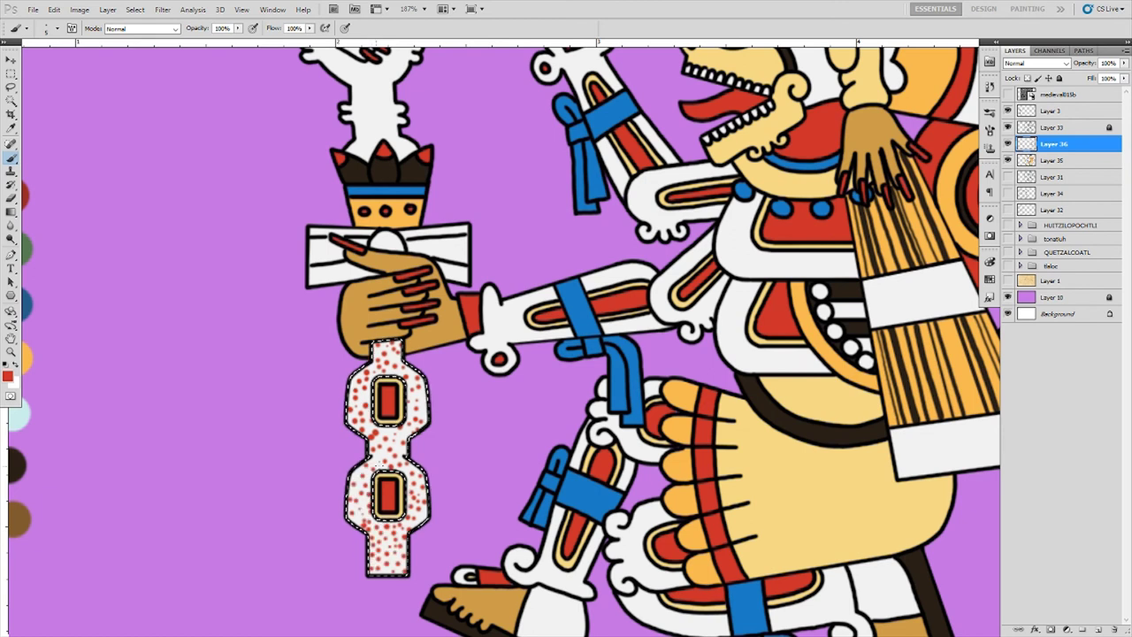
# - Magic-wand the white top of the staff on the line-art layer
pyautogui.hotkey('alt', ']')
pyautogui.press('w')
pyautogui.scroll(-2, 448, 255)
pyautogui.click(1054, 143)
pyautogui.press('b')
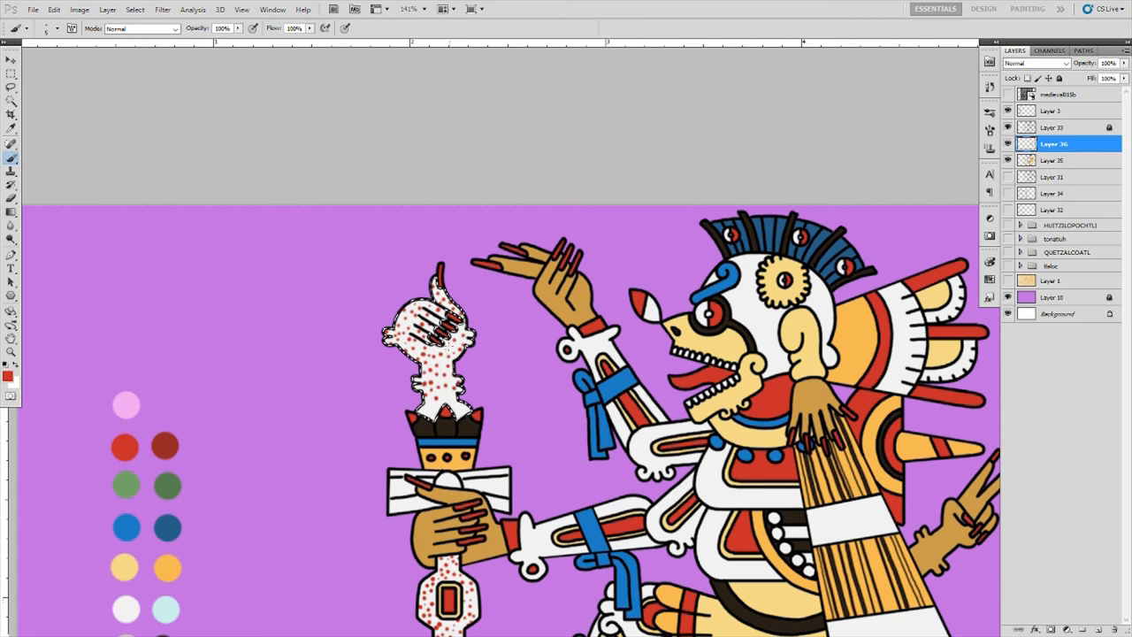
# - Undo the last change and return to the magic wand on the line-art layer
pyautogui.press('w')
pyautogui.scroll(-3, 509, 420)
pyautogui.scroll(2, 509, 420)
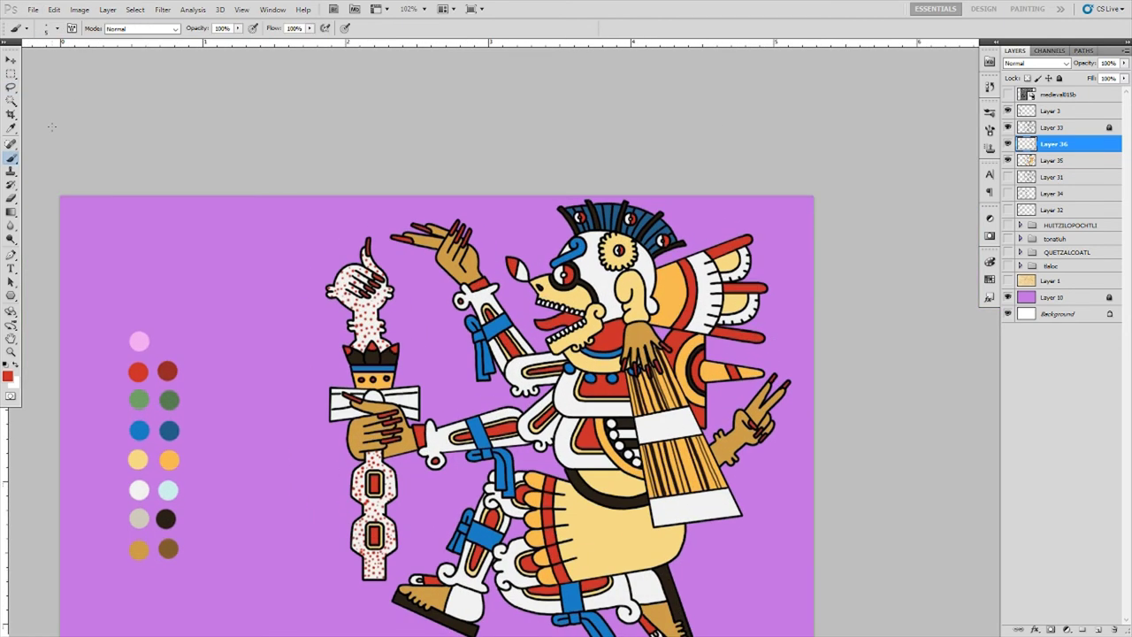
pyautogui.hotkey('alt', '[')
pyautogui.hotkey('alt', ']')
pyautogui.press('b')
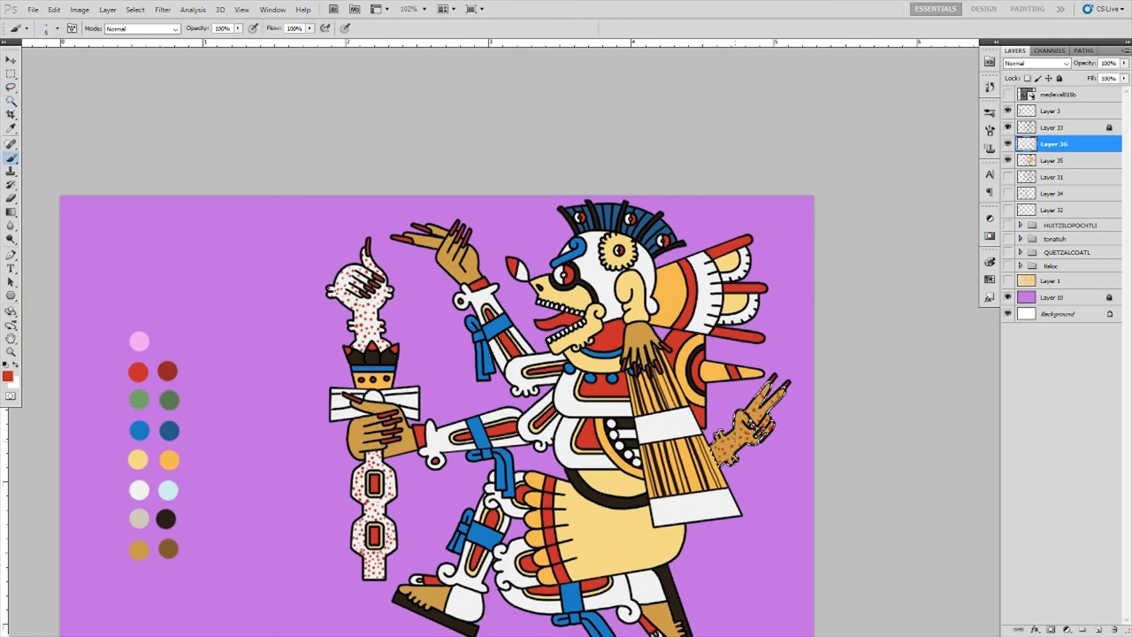
pyautogui.hotkey('ctrl', 'z')
pyautogui.press('w')
pyautogui.hotkey('alt', ']')
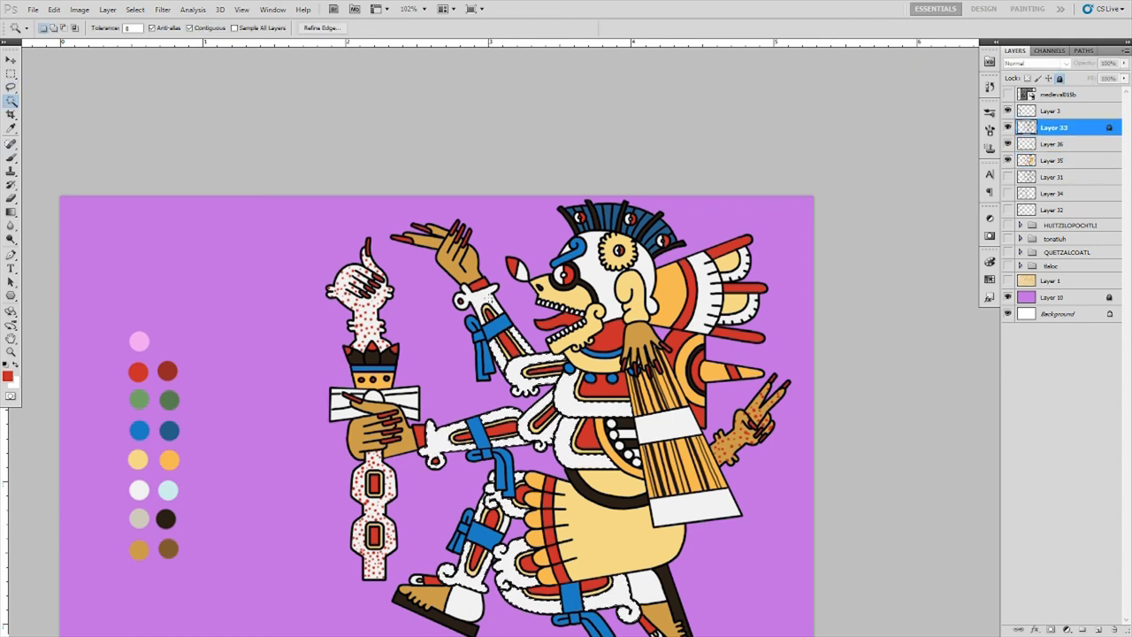
# - Select the figure's white areas and dab pale-yellow spots on the arm, body and leg with a size-10 brush
pyautogui.click(500, 583)
pyautogui.press('b')
pyautogui.hotkey('alt', '[')
pyautogui.rightClick(575, 393)
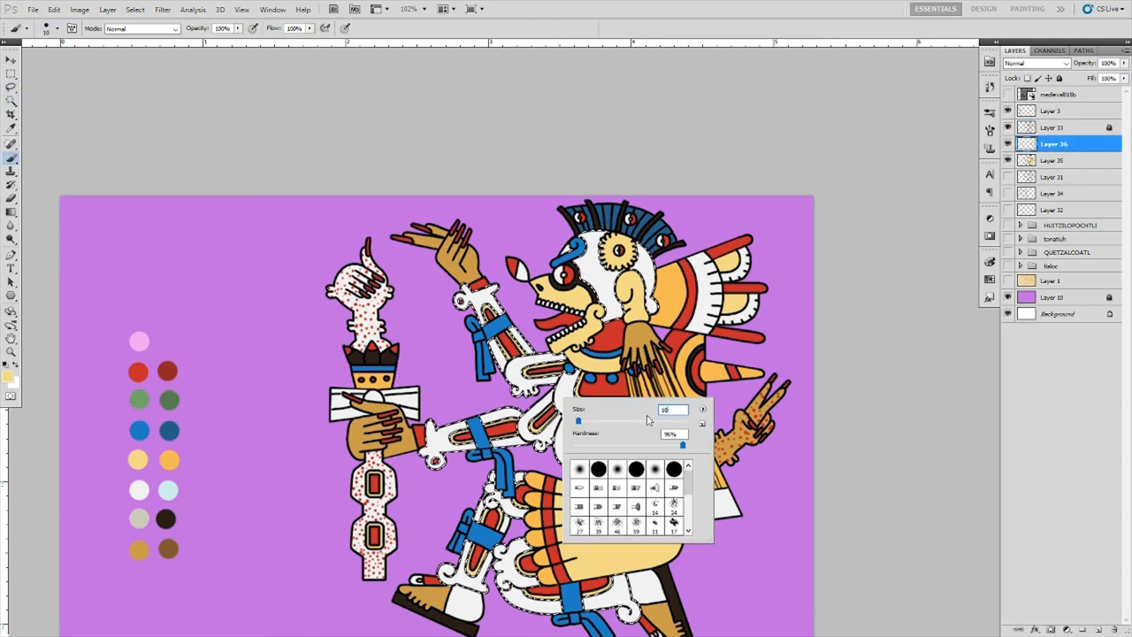
pyautogui.click(611, 442)
pyautogui.moveTo(469, 301); pyautogui.dragTo(610, 407)
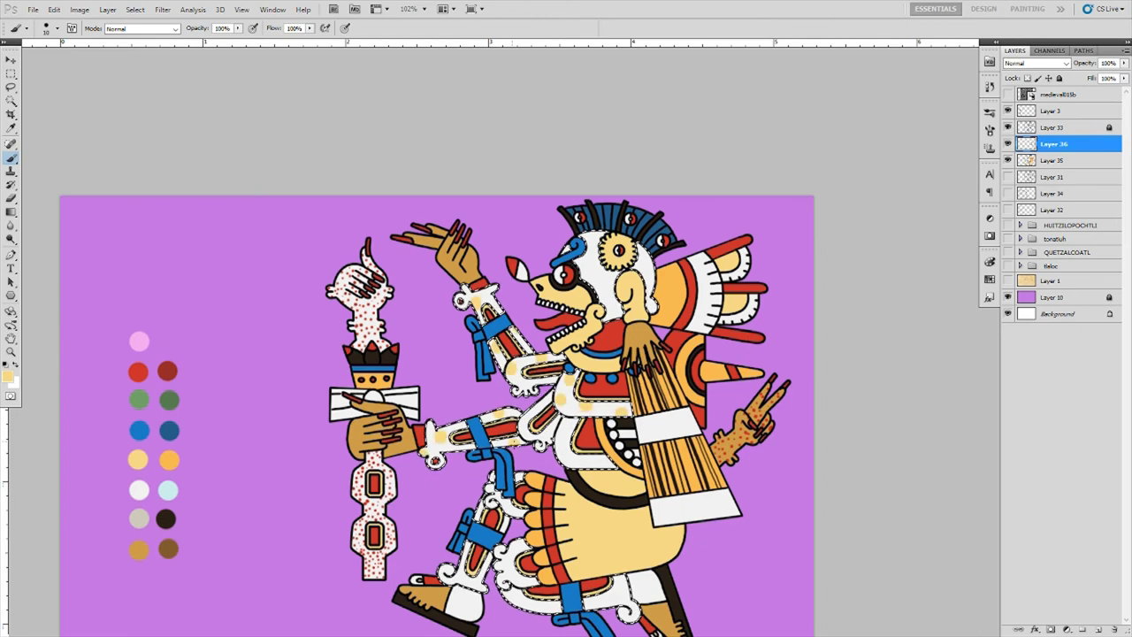
pyautogui.moveTo(584, 442); pyautogui.dragTo(521, 579)
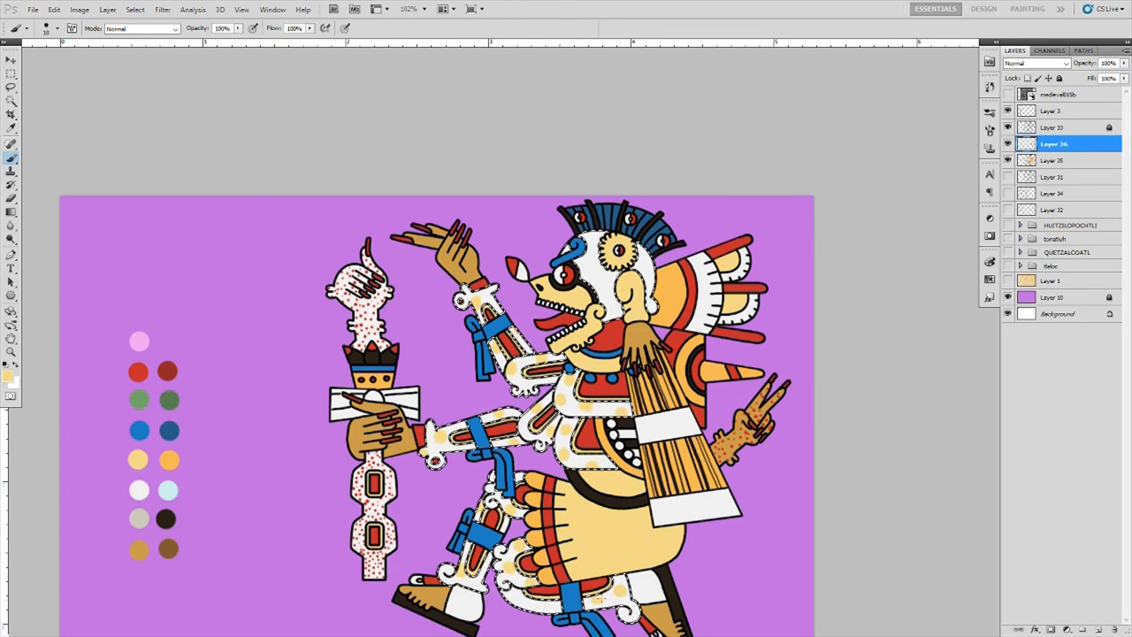
# - Add fine red dots to the whites of the head, face and upper arm
pyautogui.scroll(2, 566, 354)
pyautogui.rightClick(480, 323)
pyautogui.press('Escape')
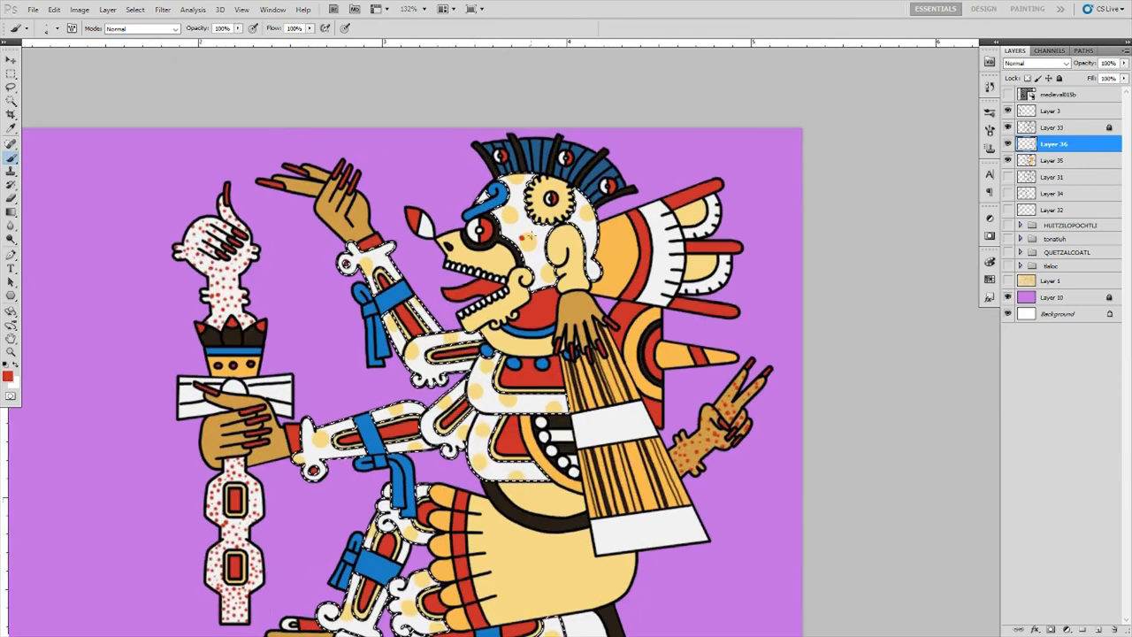
pyautogui.click(508, 217)
pyautogui.click(535, 250)
pyautogui.click(517, 228)
pyautogui.click(362, 250)
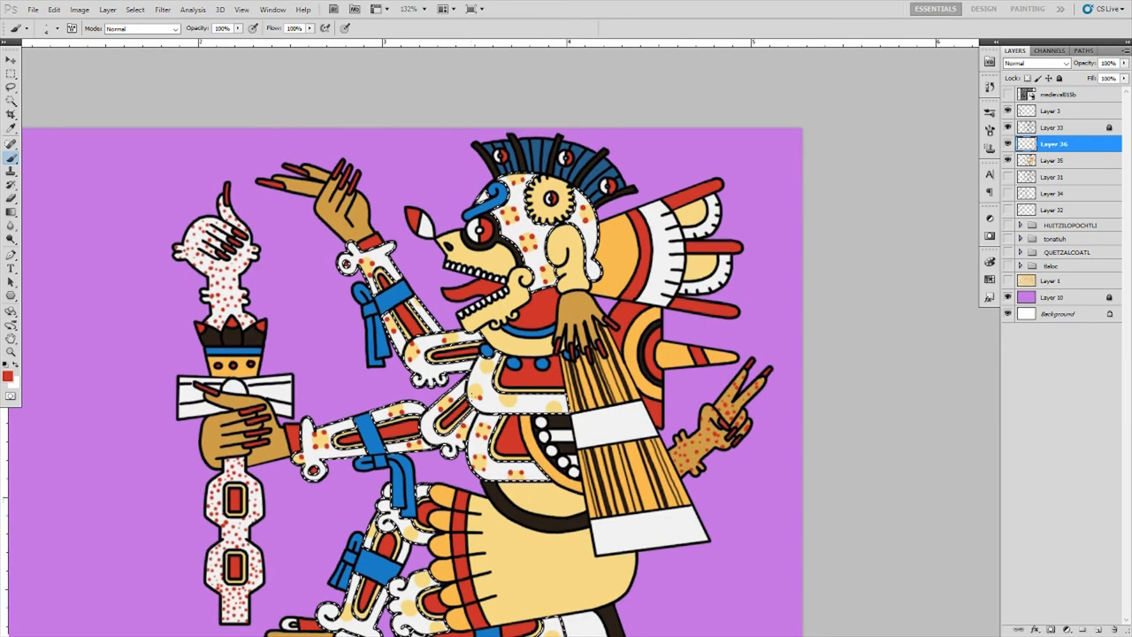
pyautogui.scroll(2, 407, 354)
pyautogui.scroll(-3, 406, 354)
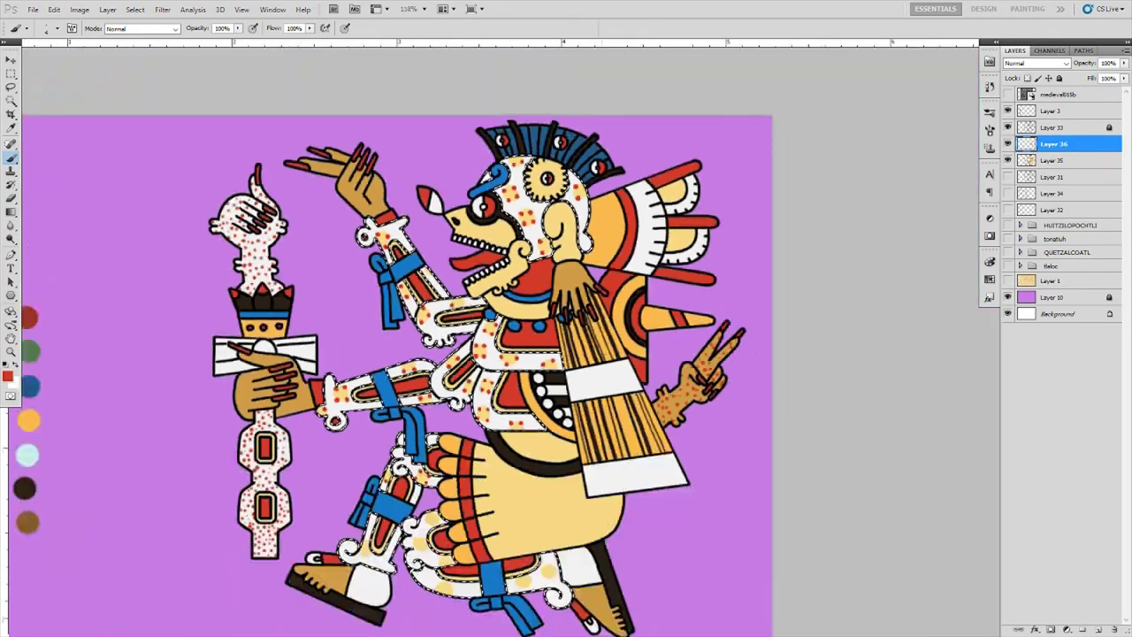
pyautogui.scroll(2, 672, 308)
pyautogui.scroll(3, 672, 308)
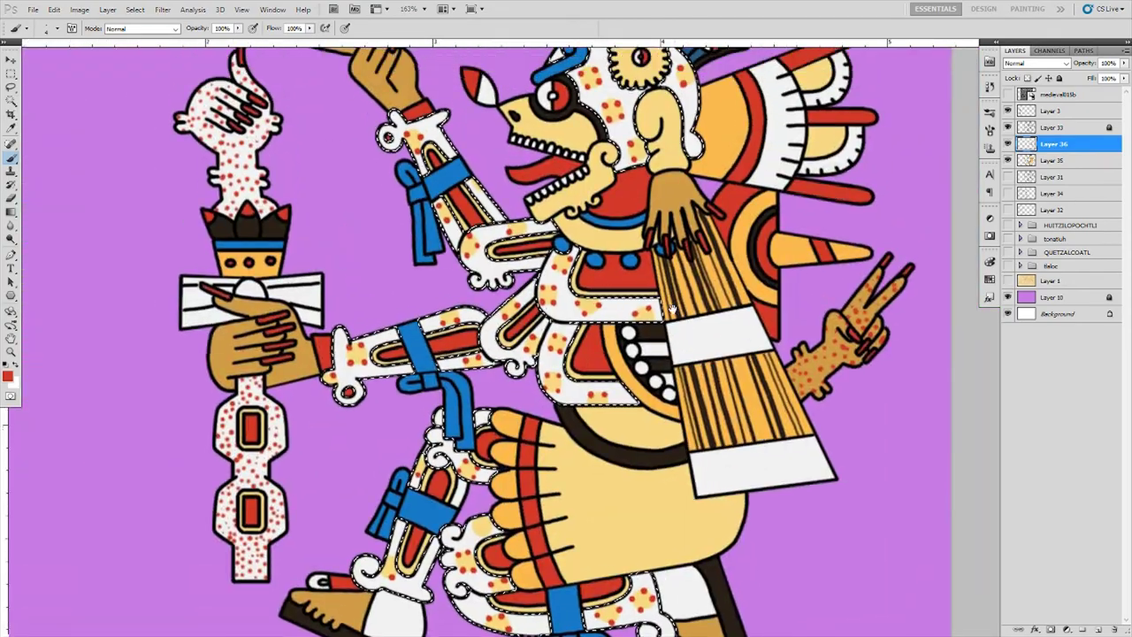
pyautogui.scroll(-1, 672, 308)
pyautogui.scroll(-3, 672, 307)
# - Hide the purple background layer to prepare for selecting the skulls
pyautogui.press('l')
pyautogui.click(1007, 297)
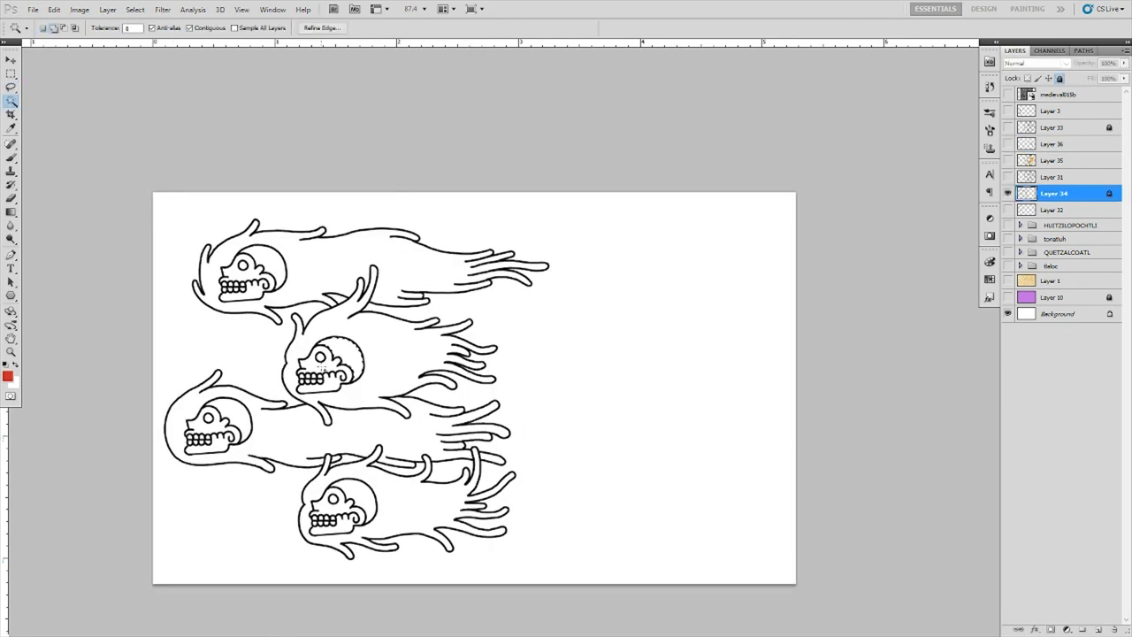
pyautogui.scroll(3, 166, 269)
pyautogui.scroll(3, 166, 268)
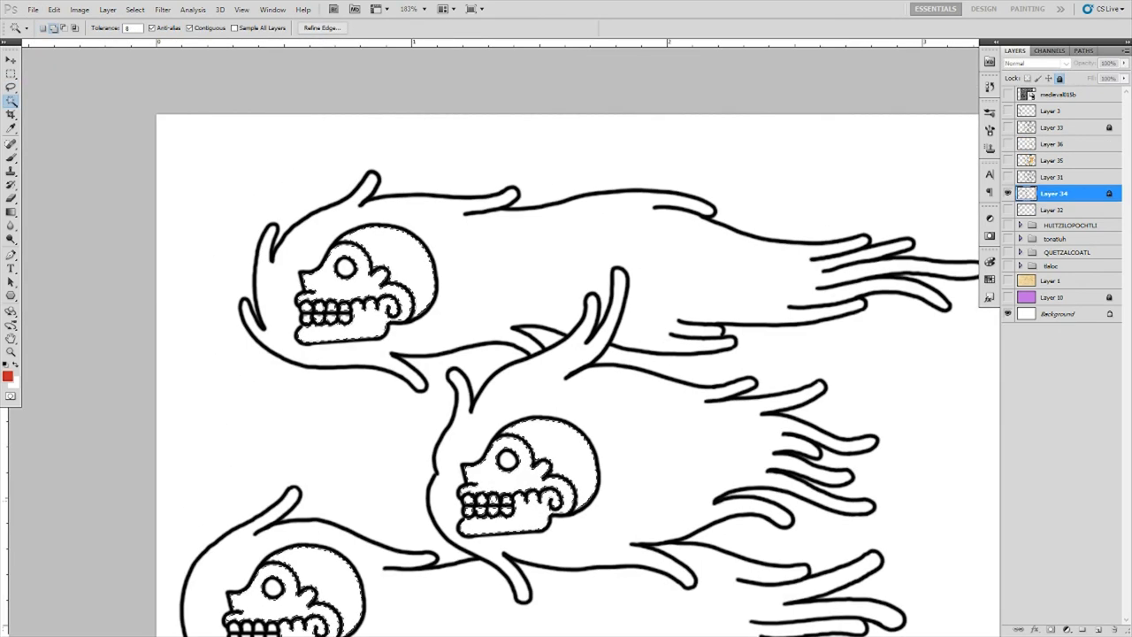
pyautogui.scroll(-2, 167, 269)
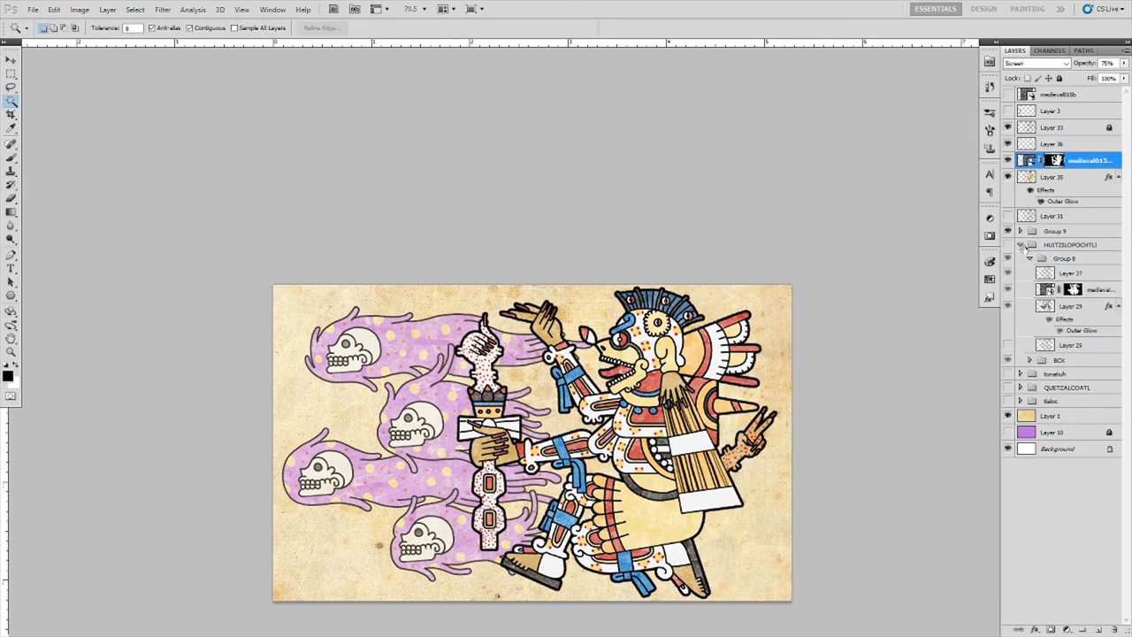
# - Switch to the Brush tool and view the artwork at actual size
pyautogui.press('b')
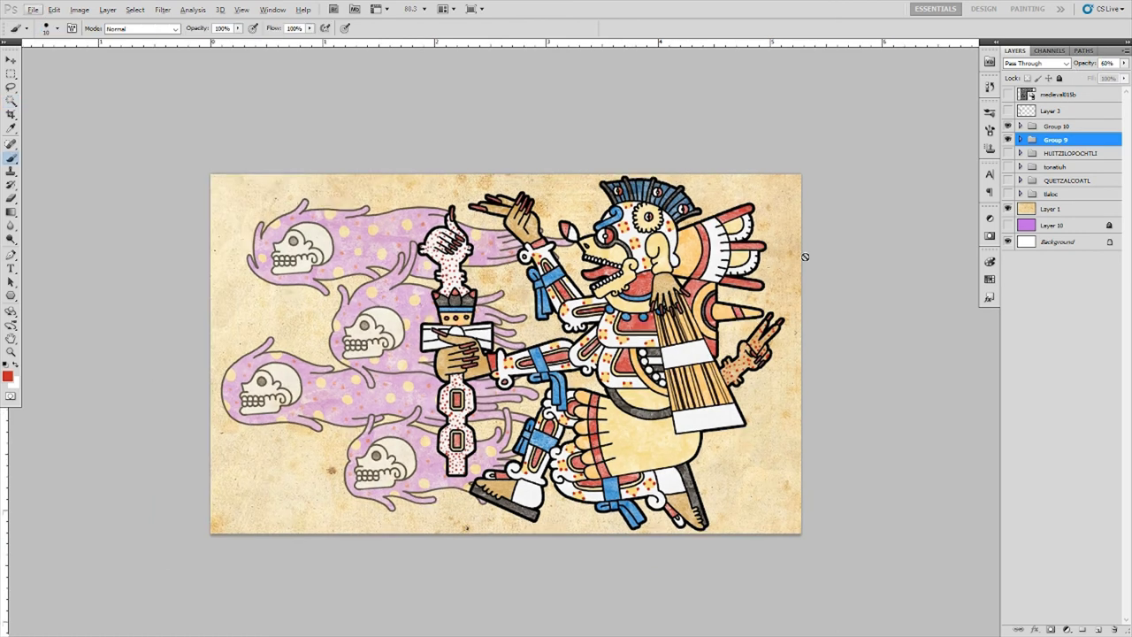
pyautogui.hotkey('ctrl', 'alt', '0')
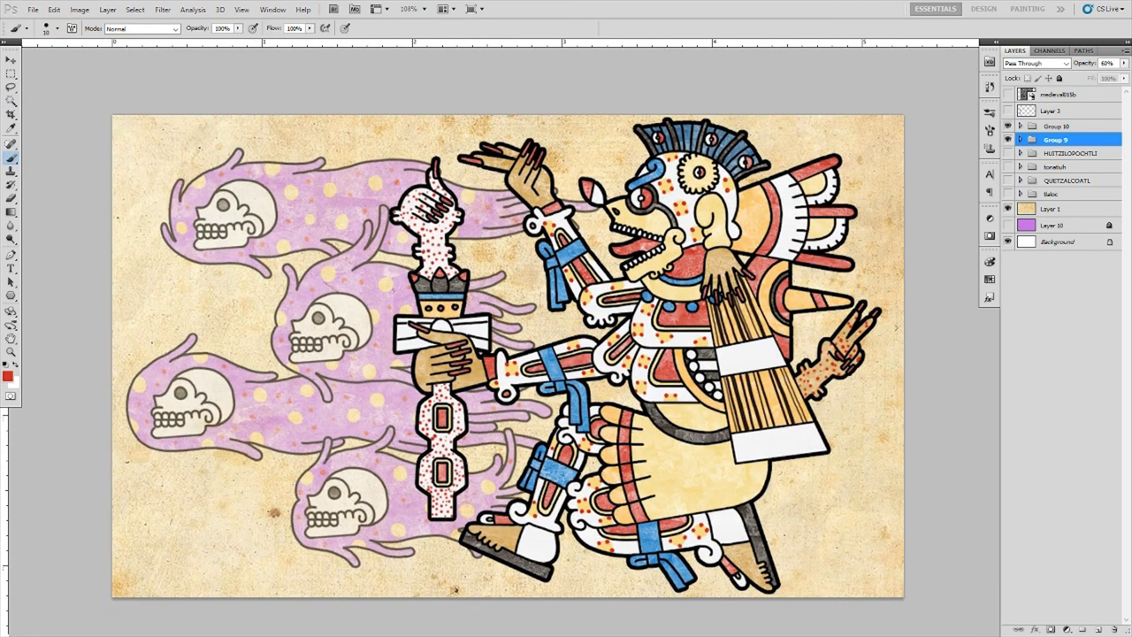